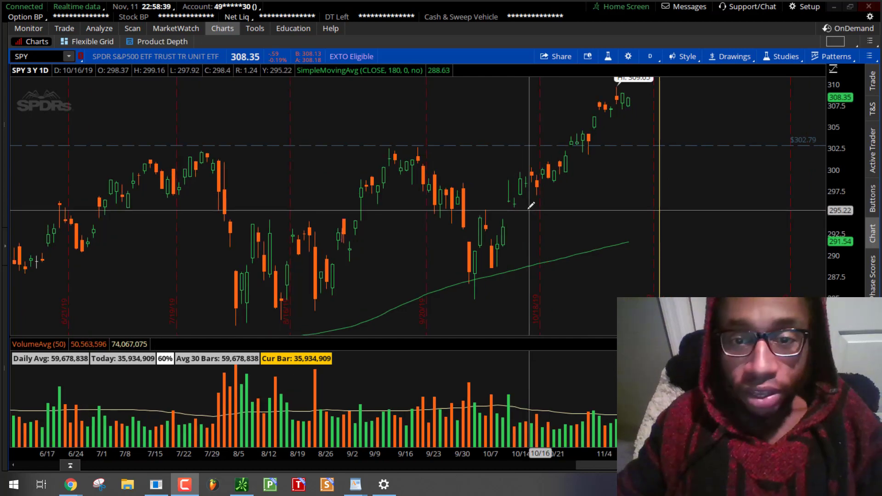
Pan and stretch the SPY daily chart, then Autozoom it to the full three-year history
mouse_move(532, 207)
left_mouse_down()
mouse_move(445, 207)
mouse_move(497, 207)
left_mouse_up()
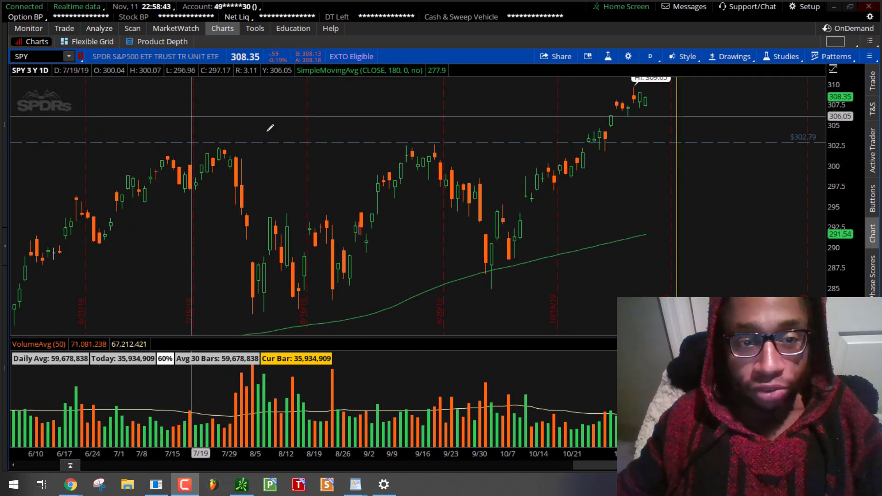
left_click_drag(313, 206, 332, 200)
scroll(332, 200, "up", 3)
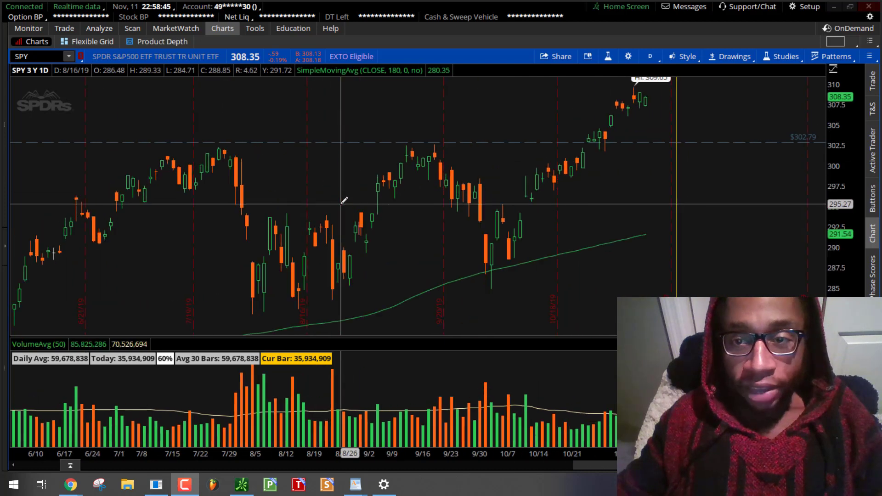
right_click(355, 145)
left_click(375, 153)
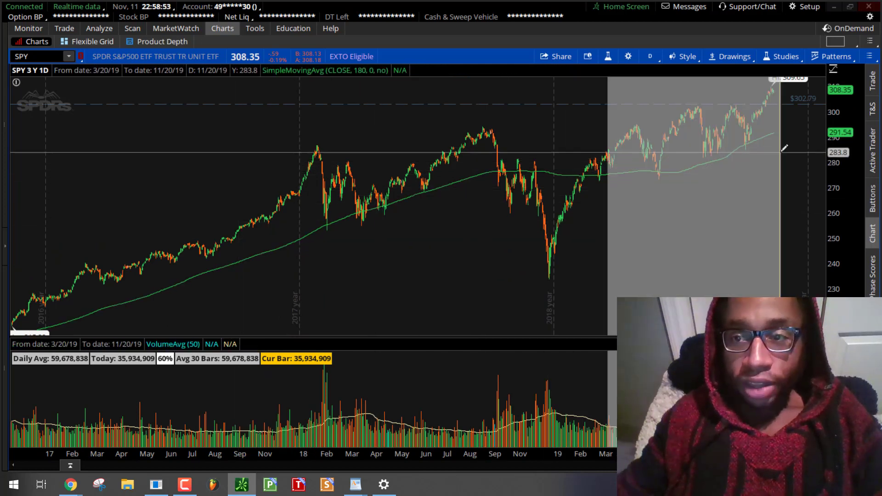
Zoom the SPY chart into October–November 2019, then settle on late August onward
left_click_drag(615, 138, 813, 297)
left_click_drag(662, 90, 814, 296)
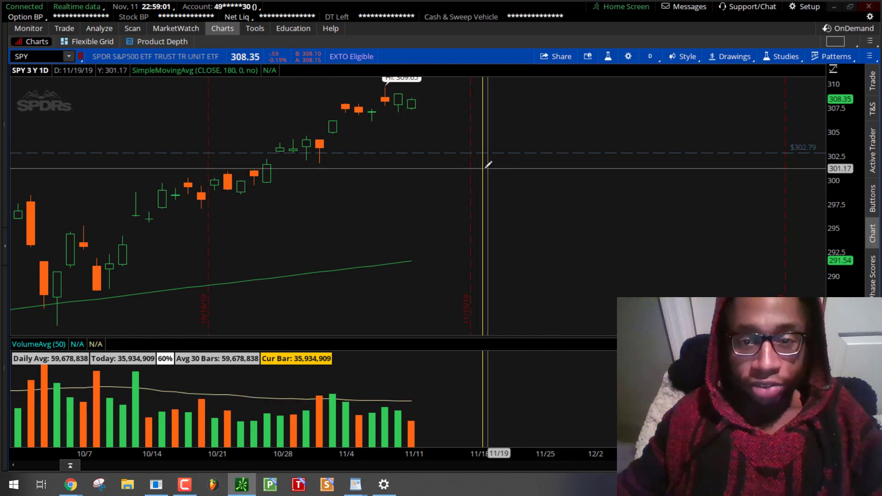
scroll(296, 255, "down", 3)
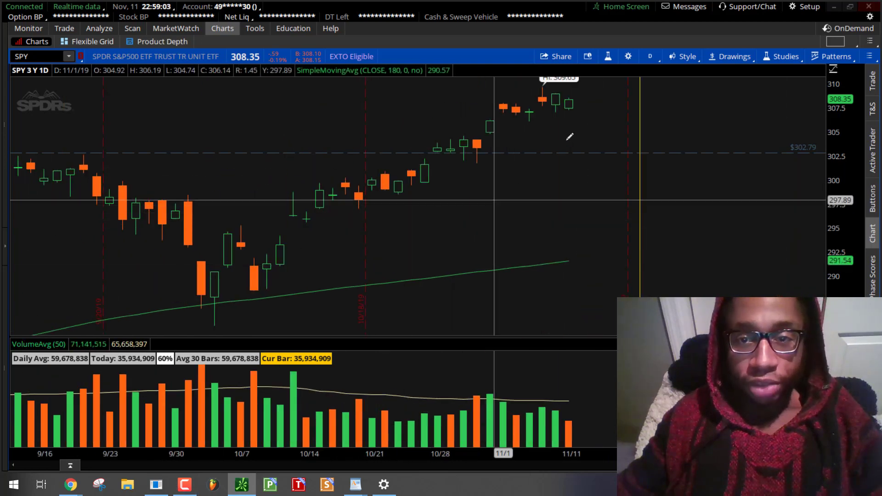
left_click_drag(604, 113, 509, 168)
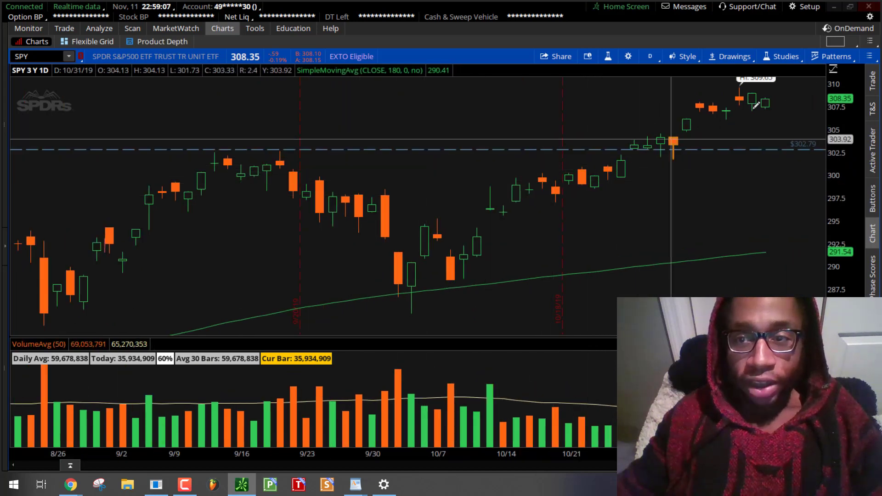
left_click_drag(772, 173, 730, 173)
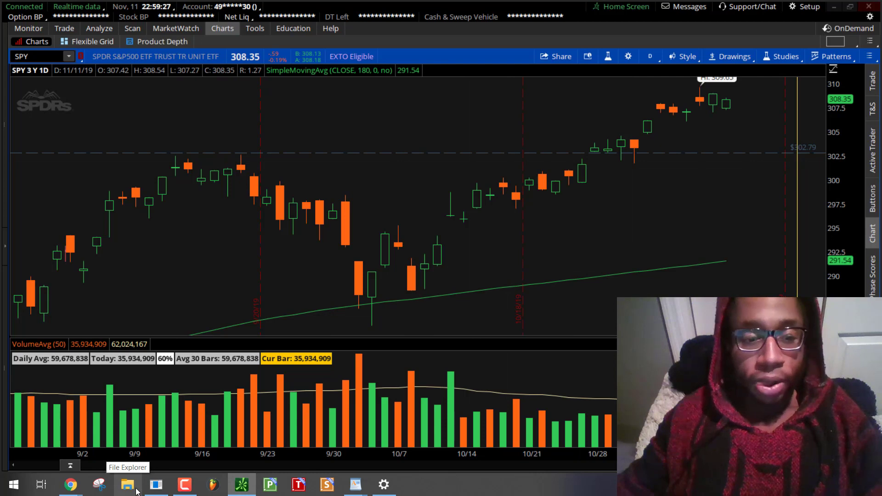
Highlight 23 in the Numermat readout, run the 1811 lookup, then minimize Numermat
left_click(158, 484)
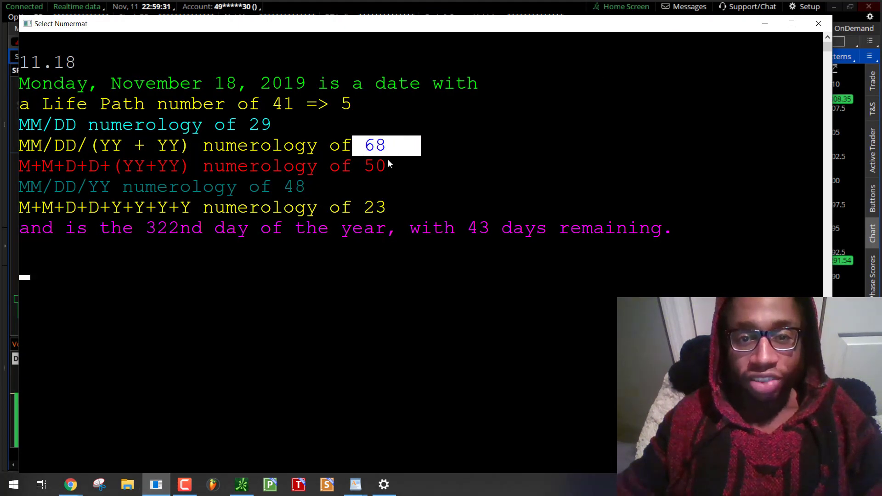
left_click_drag(367, 211, 384, 213)
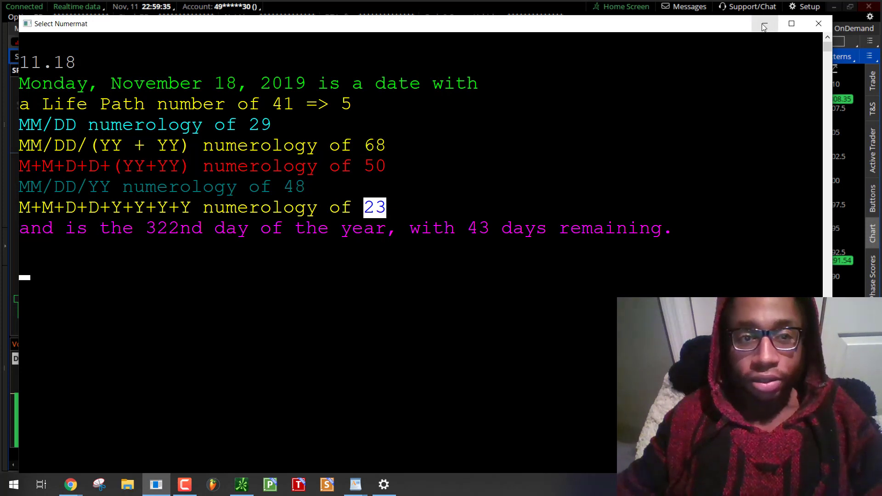
type("1")
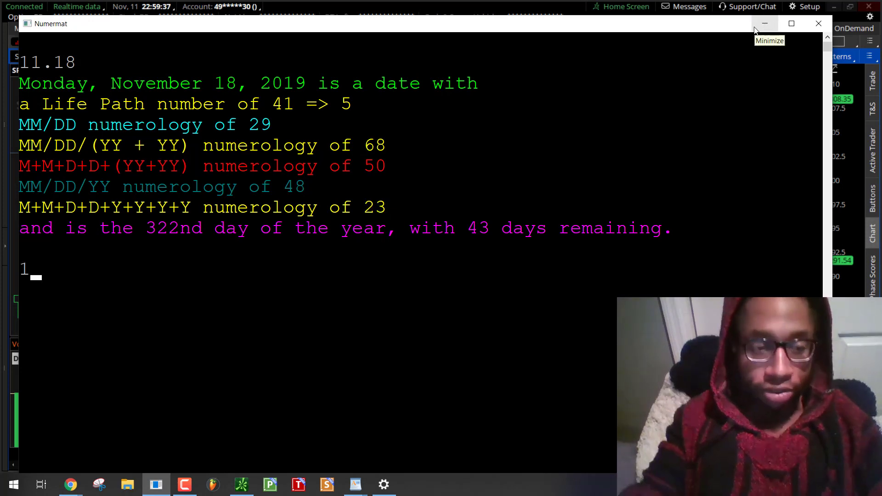
type("811")
key("Return")
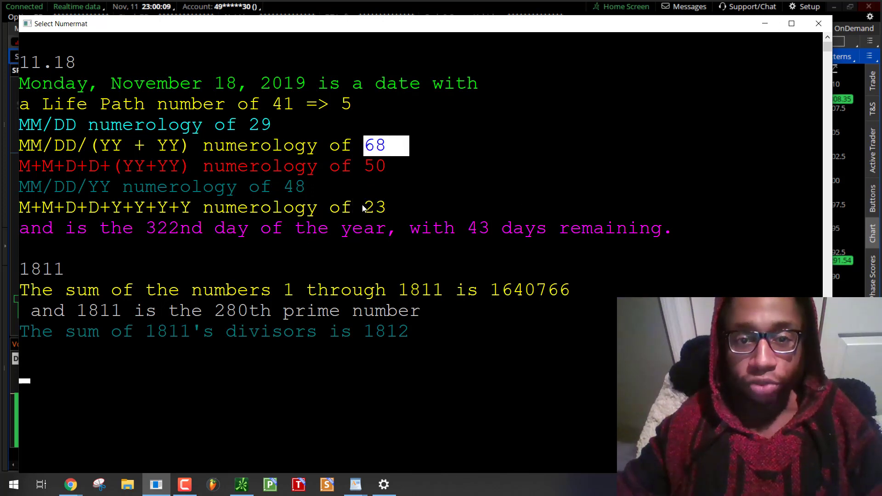
left_click_drag(359, 209, 385, 212)
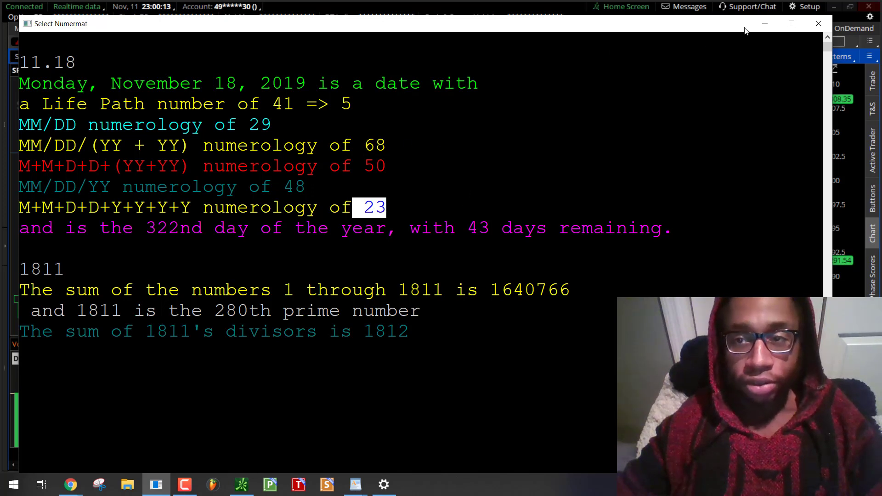
left_click(764, 24)
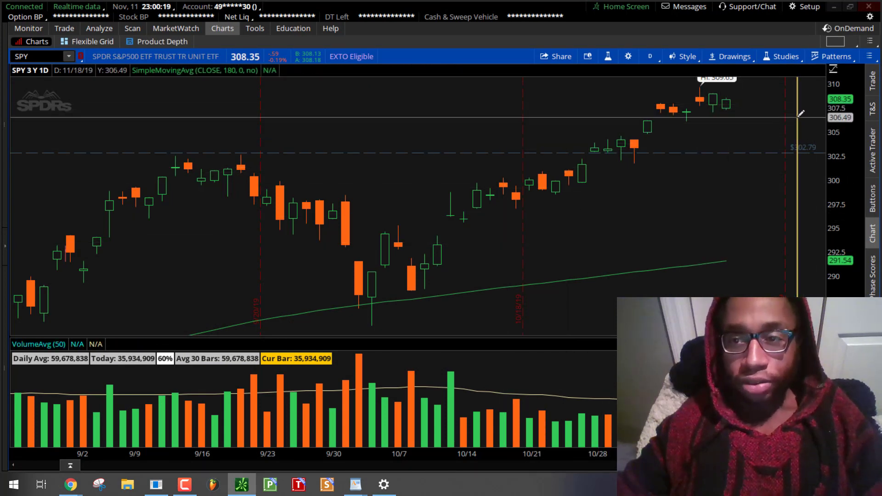
left_click_drag(799, 133, 738, 130)
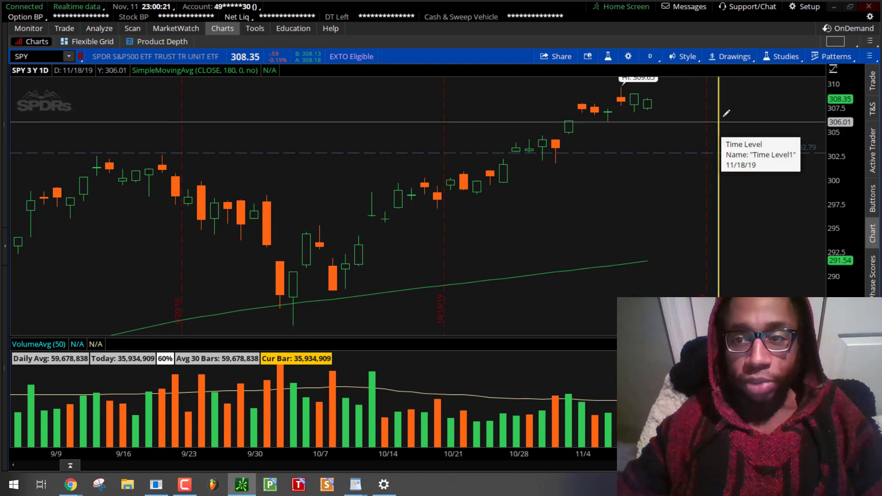
left_click_drag(724, 77, 613, 214)
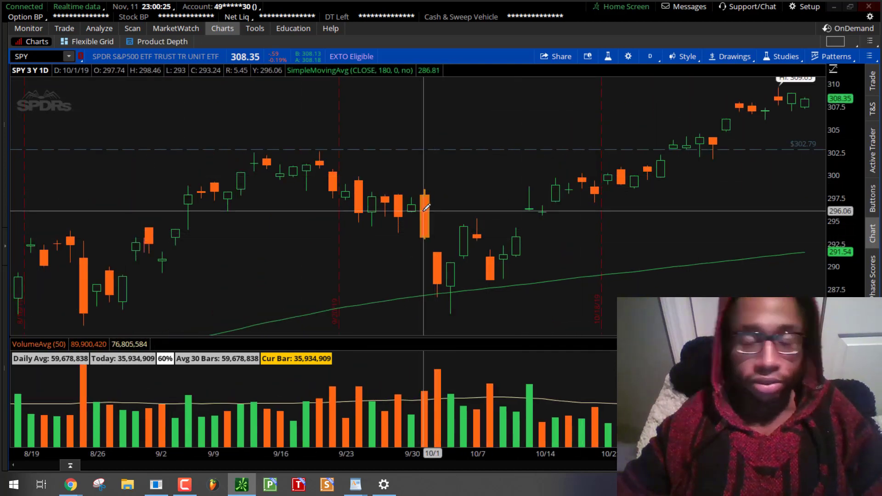
mouse_move(425, 206)
left_mouse_down()
mouse_move(521, 219)
mouse_move(402, 193)
mouse_move(457, 199)
left_mouse_up()
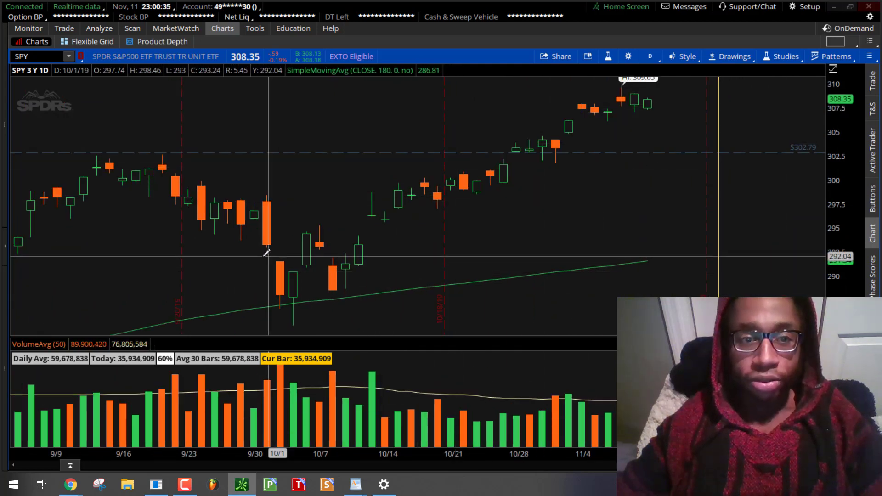
Hide Numermat and thinkorswim to reach the Gematrinator results for 'Market'
left_click(157, 485)
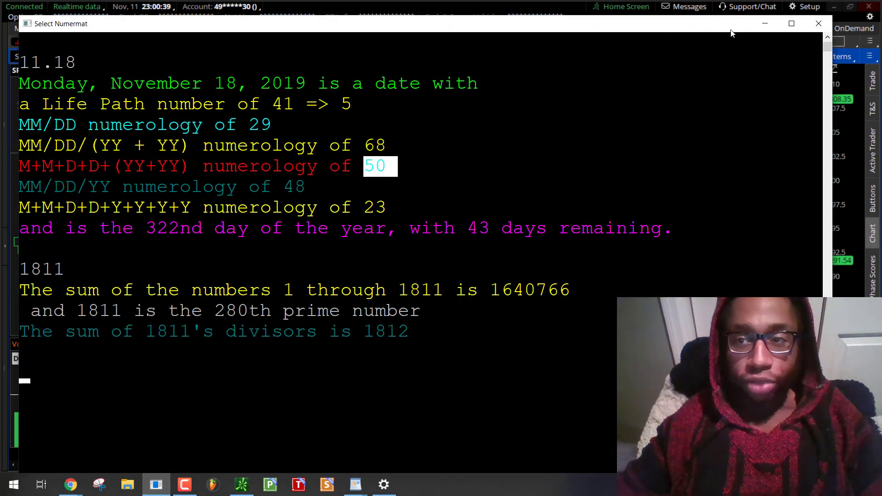
left_click(766, 24)
left_click(837, 7)
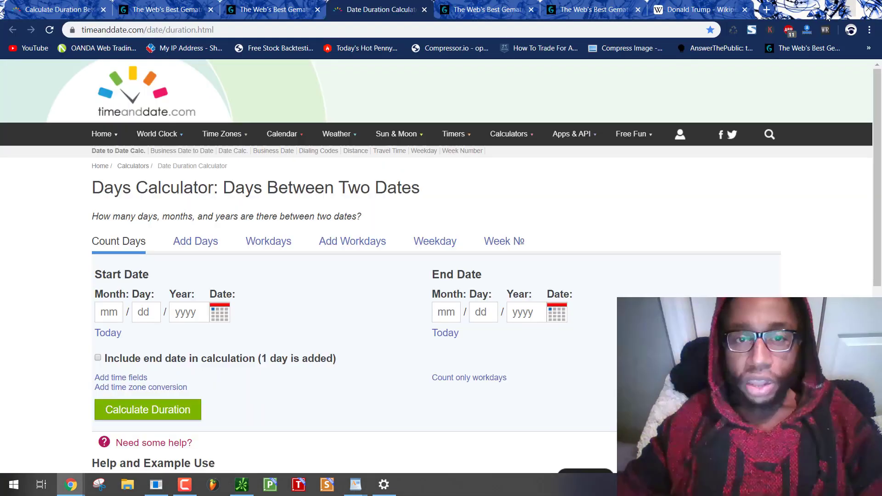
left_click(238, 8)
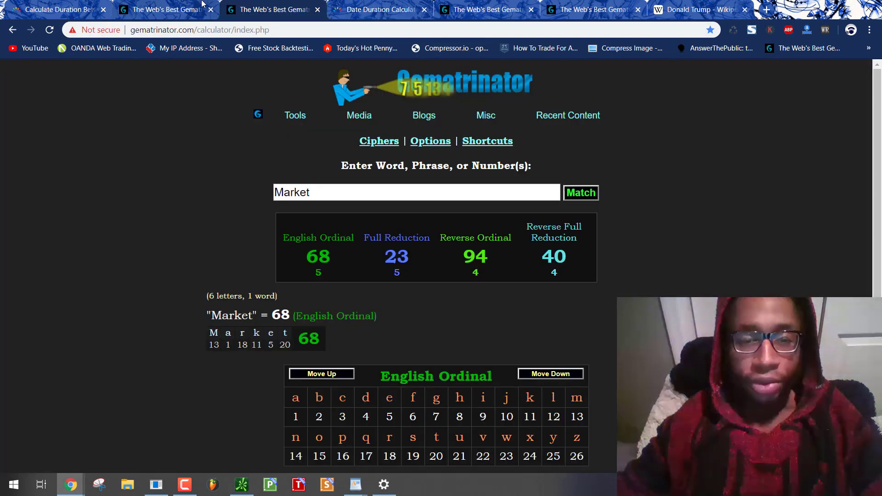
scroll(295, 221, "down", 1)
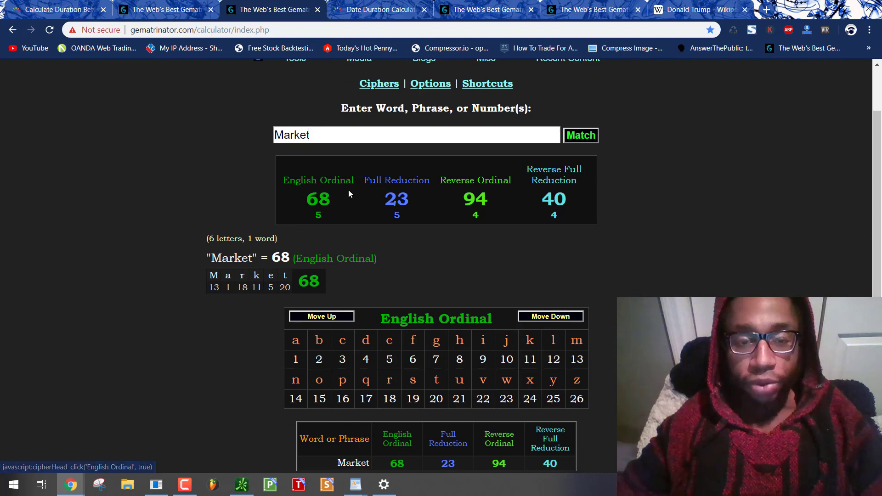
left_click(241, 484)
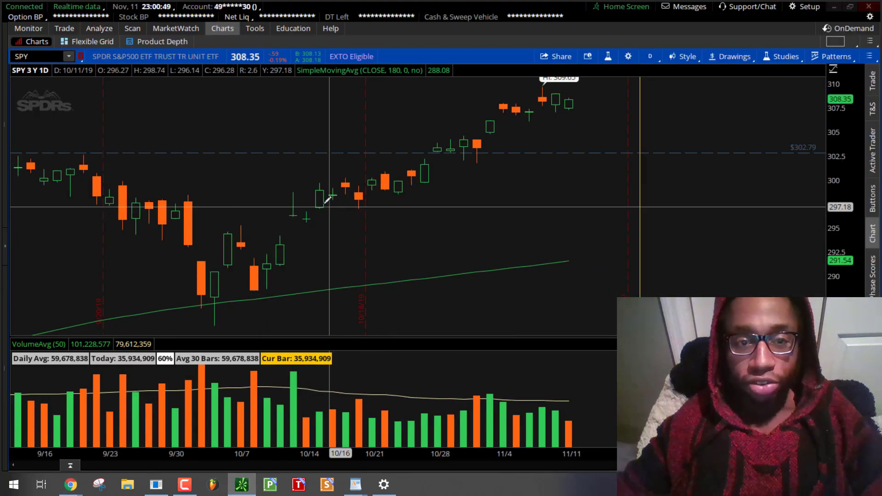
left_click_drag(469, 186, 202, 236)
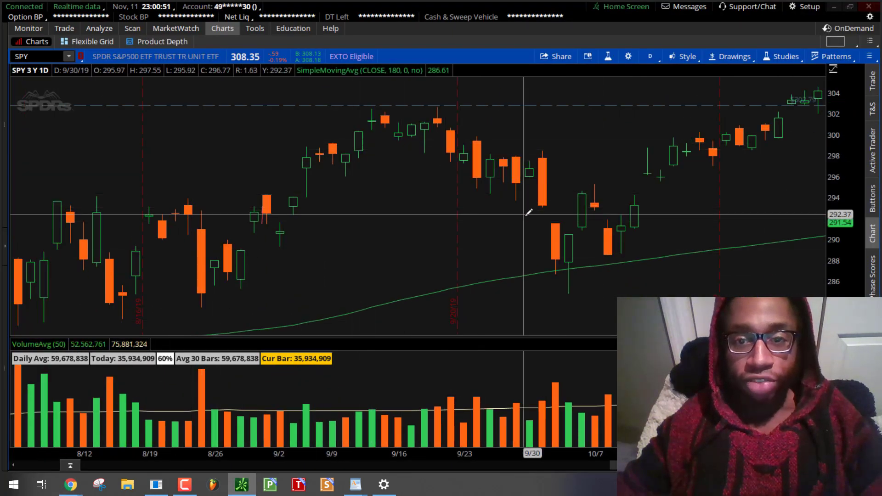
scroll(545, 219, "down", 3)
left_click_drag(545, 219, 466, 220)
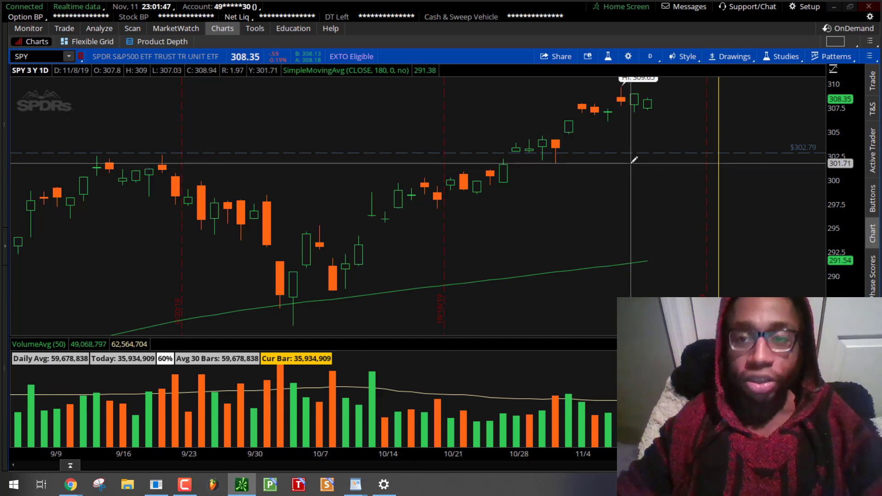
Pan the SPY chart toward 11/11, then back to the 6/24–8/26 range
mouse_move(630, 166)
left_mouse_down()
mouse_move(552, 165)
mouse_move(591, 138)
left_mouse_up()
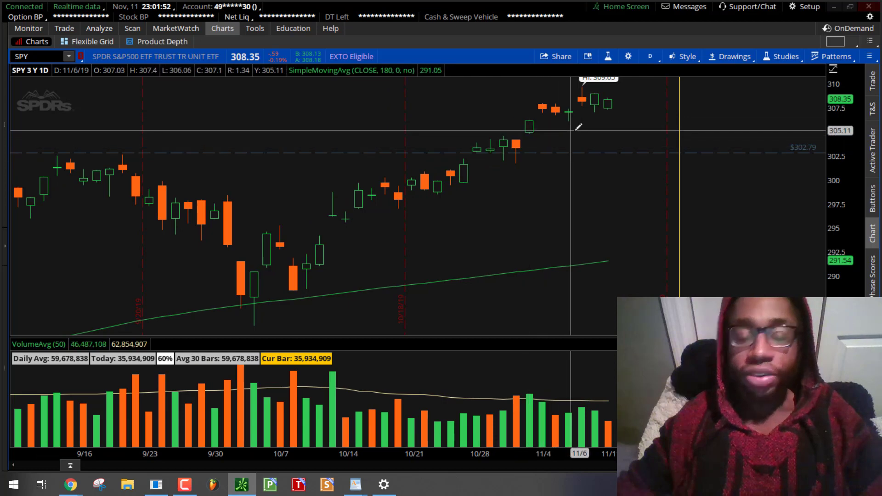
left_click_drag(536, 141, 507, 195)
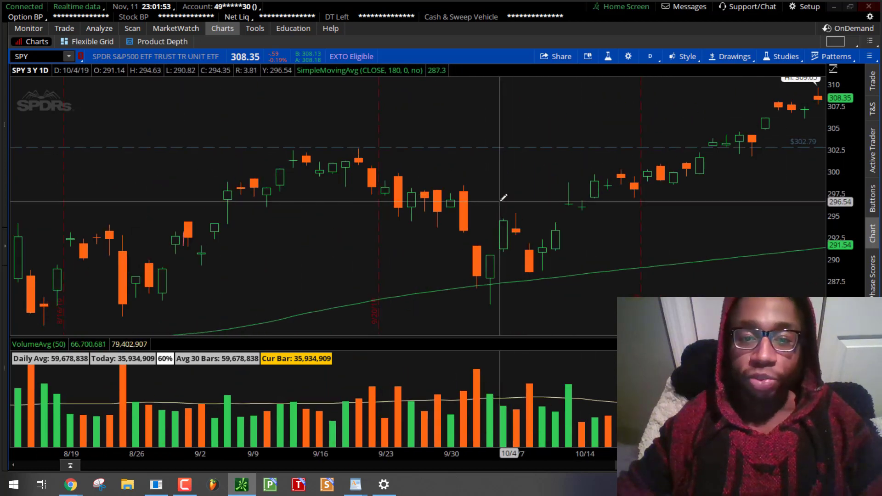
scroll(571, 206, "down", 2)
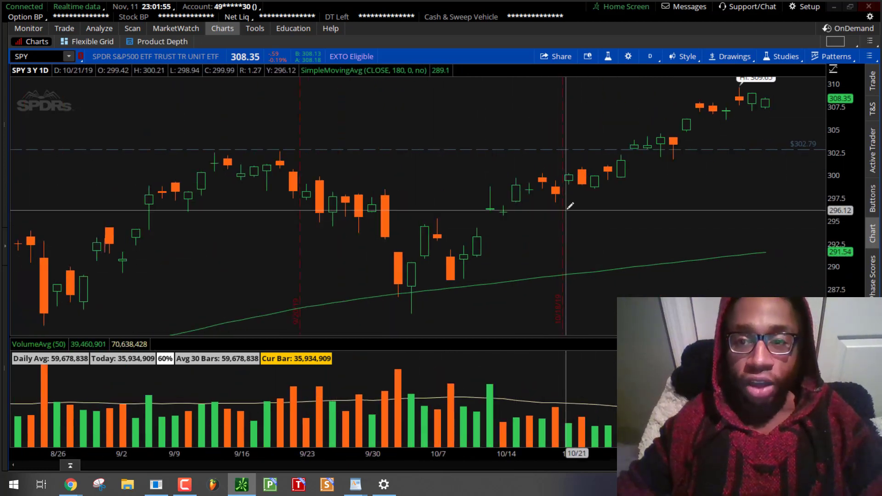
scroll(571, 206, "up", 3)
scroll(551, 213, "up", 3)
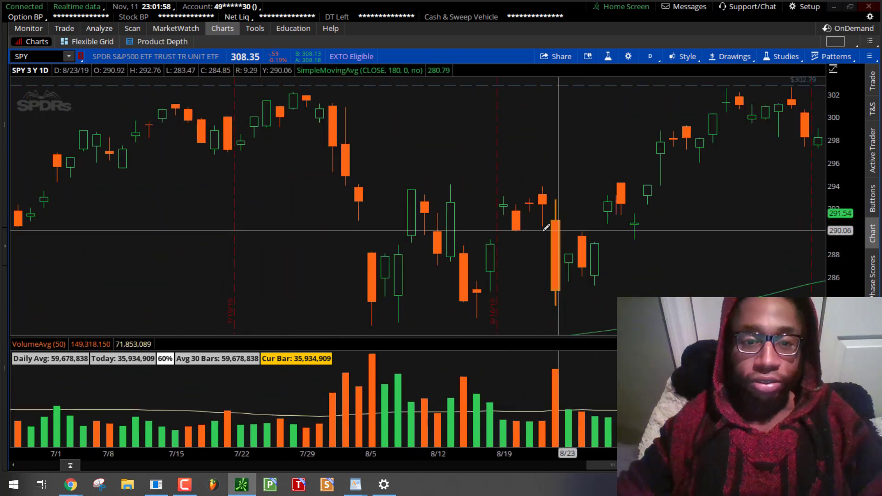
scroll(543, 228, "up", 3)
scroll(517, 221, "up", 3)
scroll(493, 215, "up", 2)
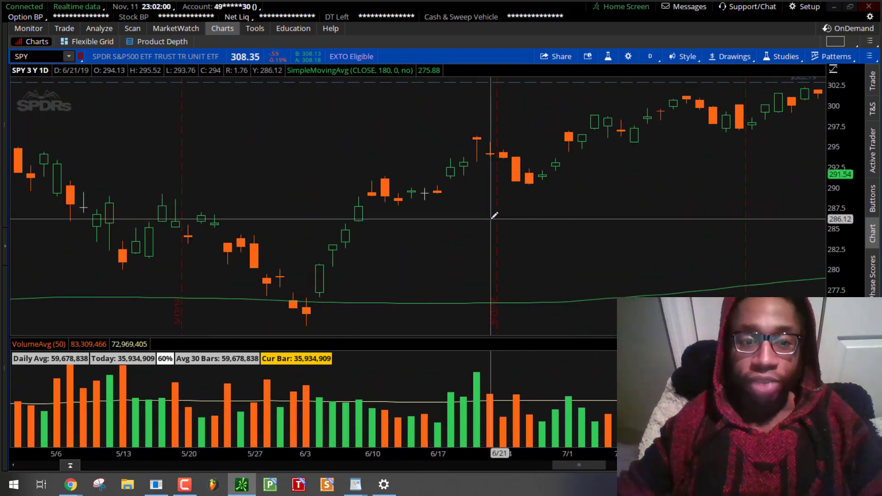
scroll(493, 215, "down", 3)
scroll(494, 215, "down", 3)
scroll(493, 215, "down", 2)
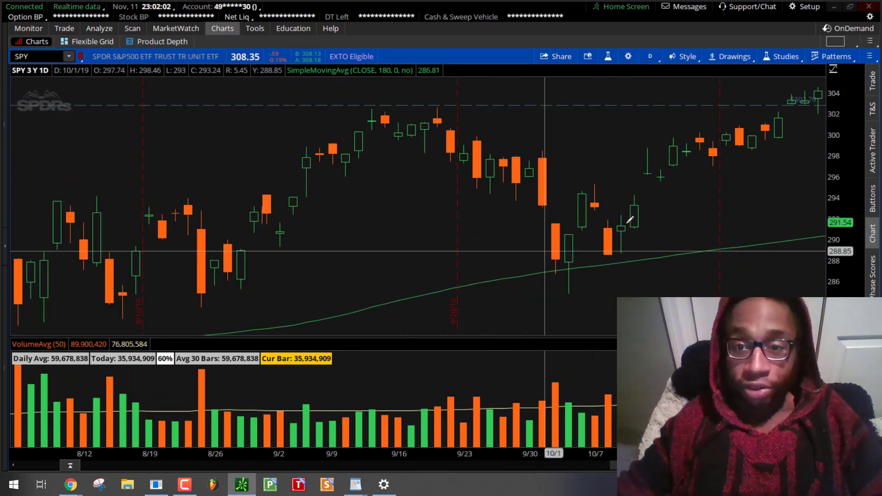
scroll(551, 276, "down", 1)
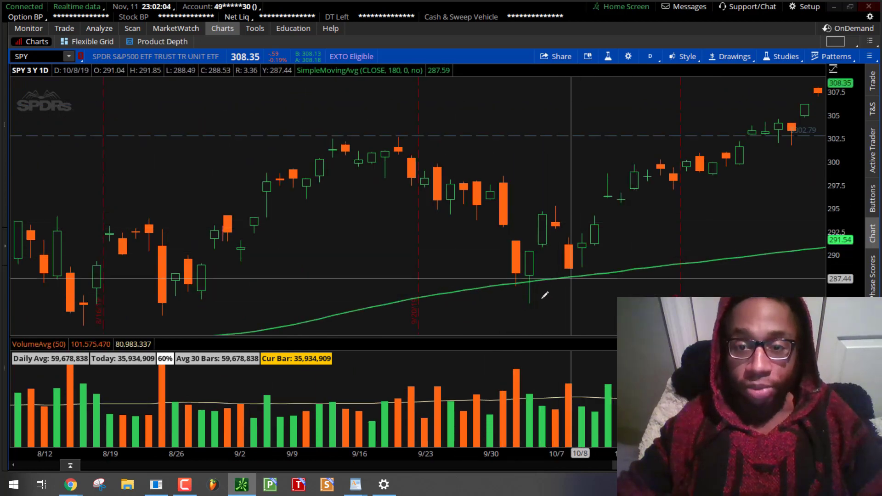
scroll(544, 284, "down", 3)
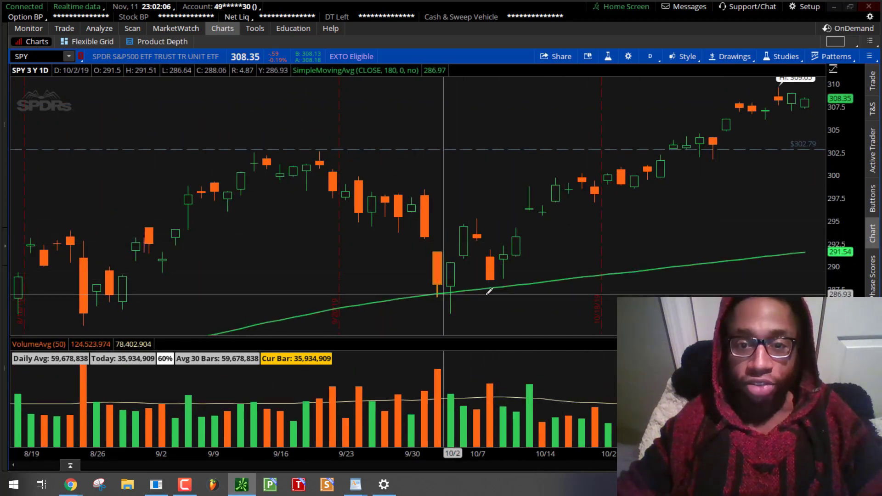
scroll(493, 290, "down", 1)
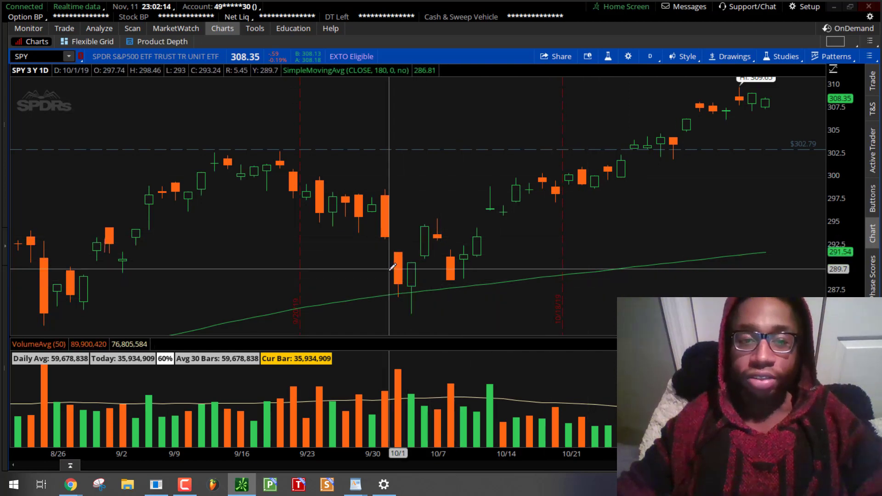
scroll(393, 267, "up", 1)
scroll(393, 267, "up", 3)
scroll(390, 271, "up", 3)
scroll(386, 274, "up", 3)
scroll(384, 276, "up", 3)
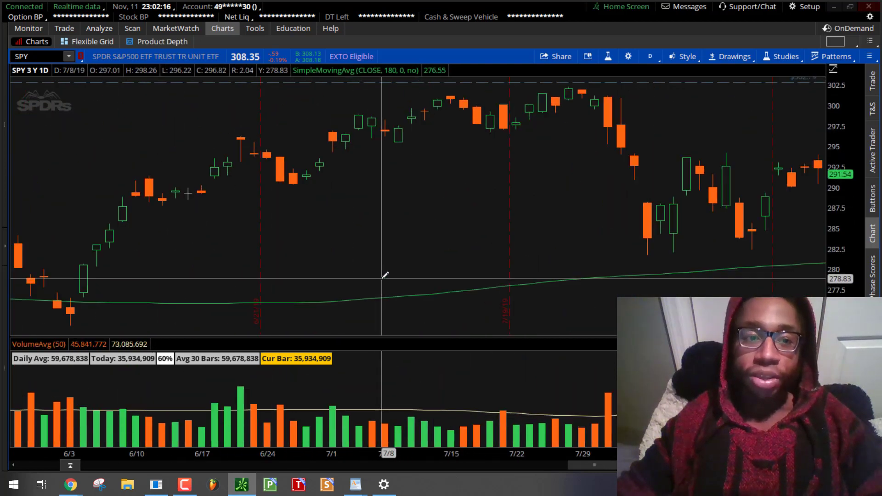
scroll(384, 276, "up", 3)
scroll(379, 277, "up", 3)
scroll(372, 279, "up", 3)
scroll(366, 279, "up", 3)
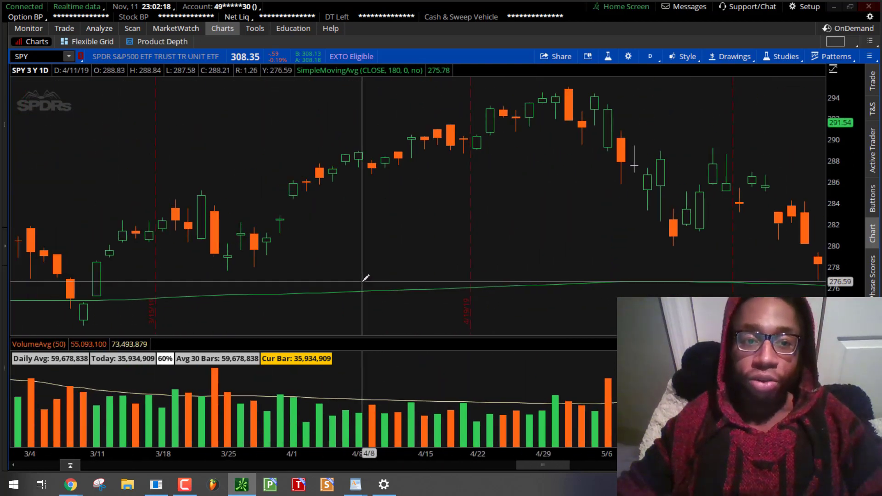
scroll(366, 279, "down", 3)
scroll(363, 262, "down", 3)
scroll(360, 242, "down", 3)
scroll(357, 224, "down", 3)
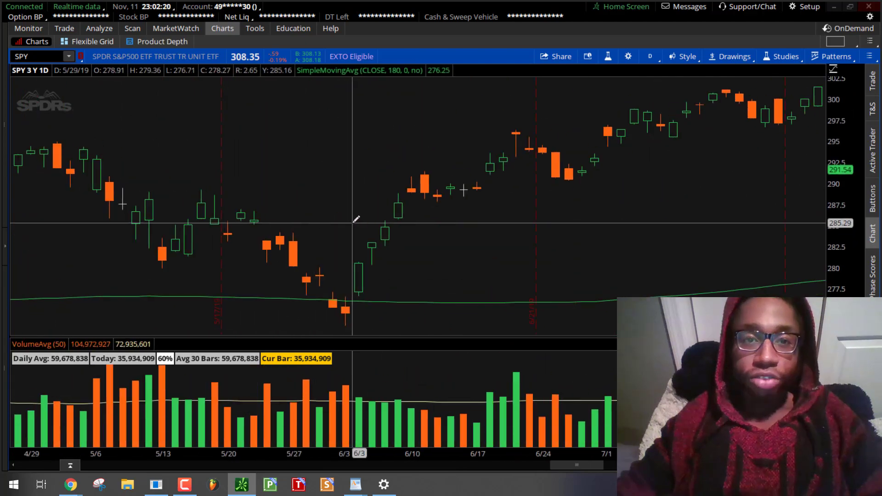
scroll(357, 222, "down", 3)
scroll(356, 222, "down", 3)
scroll(355, 221, "down", 3)
scroll(355, 219, "down", 3)
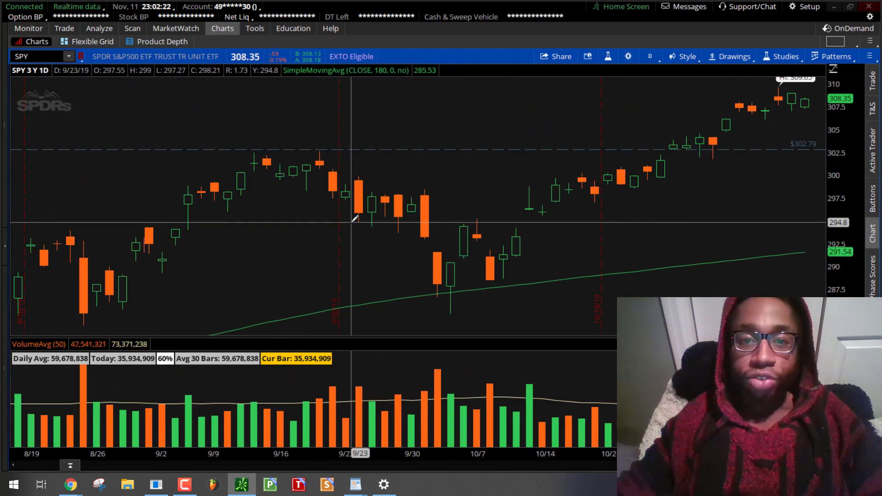
scroll(356, 219, "down", 3)
scroll(365, 213, "down", 3)
scroll(380, 207, "up", 3)
scroll(391, 201, "up", 4)
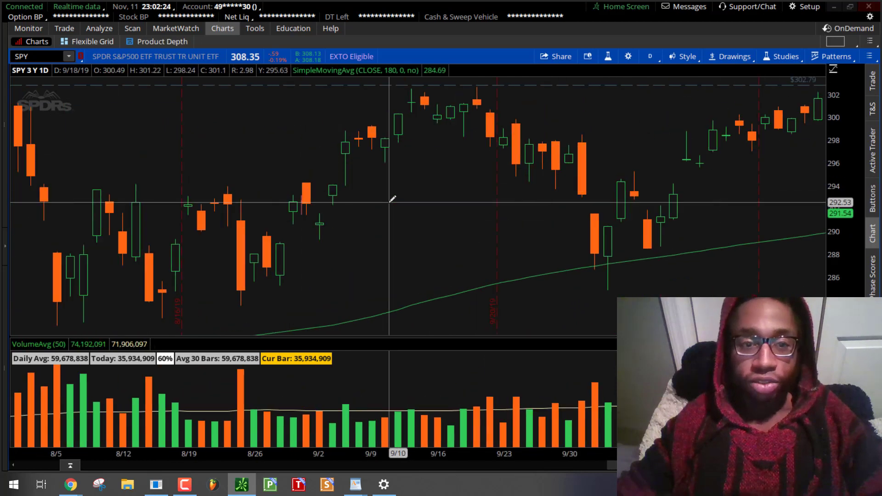
scroll(390, 201, "up", 3)
scroll(482, 220, "up", 3)
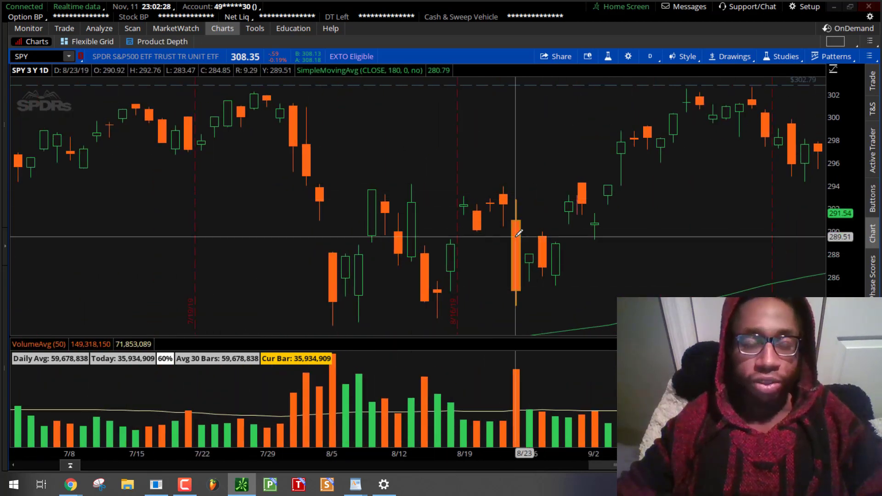
scroll(517, 235, "up", 3)
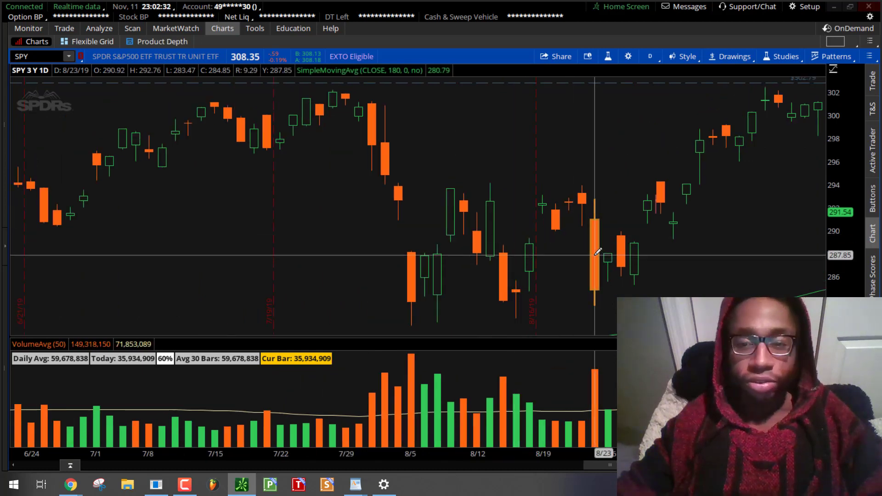
Run Numermat's numerology for 8.23.19 and highlight the MM/DD value 31
left_click(156, 485)
type("8.23.19")
key("Return")
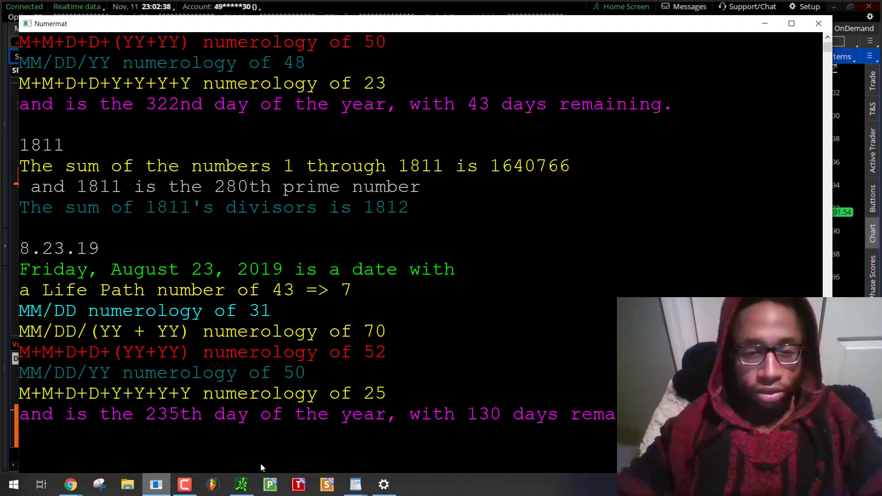
scroll(339, 376, "up", 1)
scroll(292, 254, "down", 1)
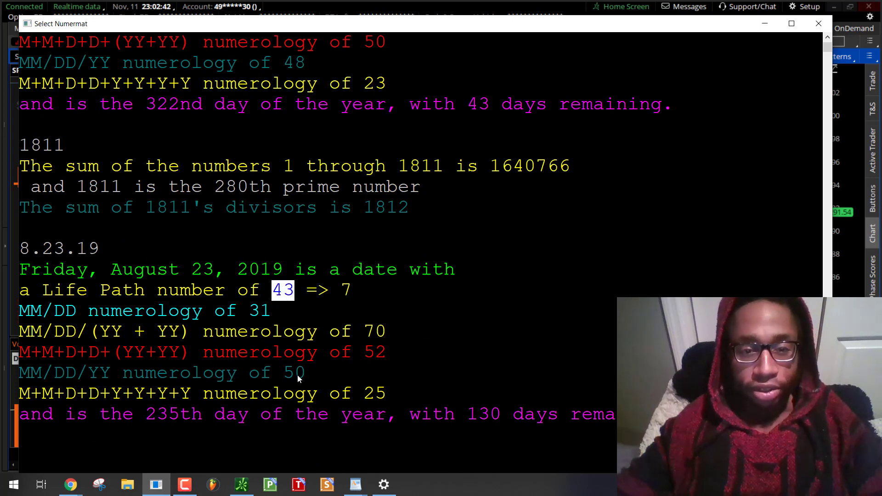
left_click_drag(270, 310, 274, 306)
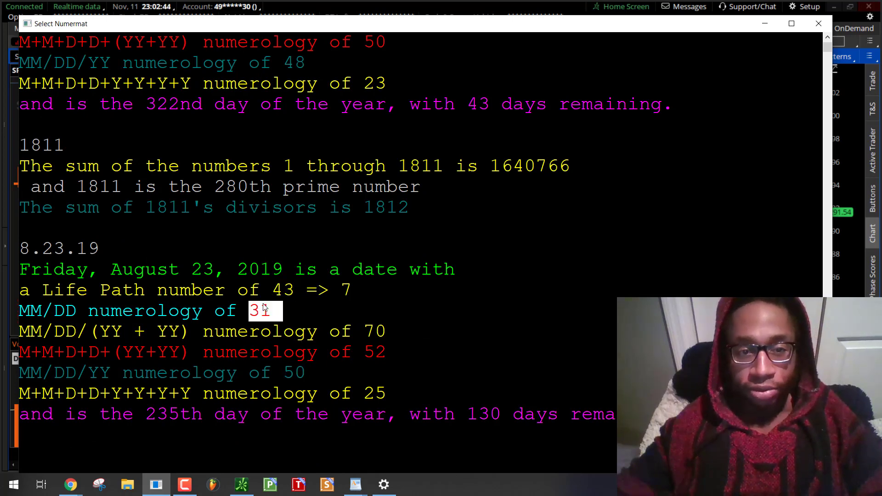
left_click(230, 352)
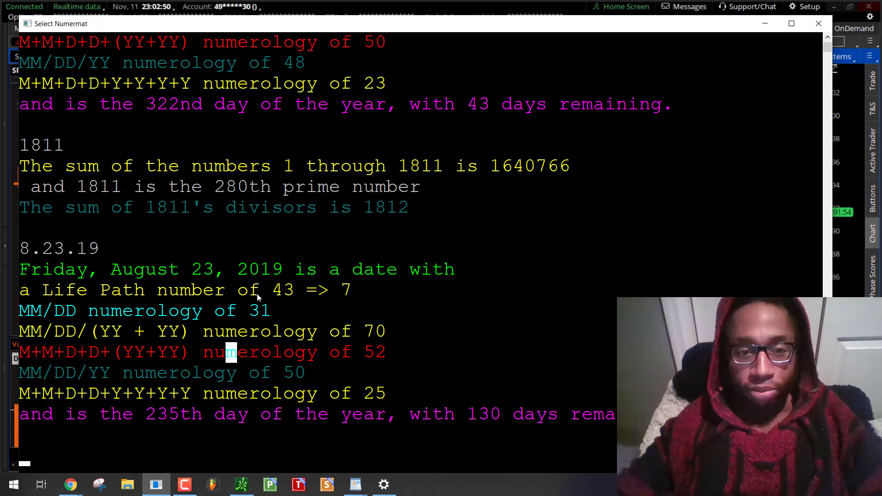
left_click_drag(274, 312, 290, 312)
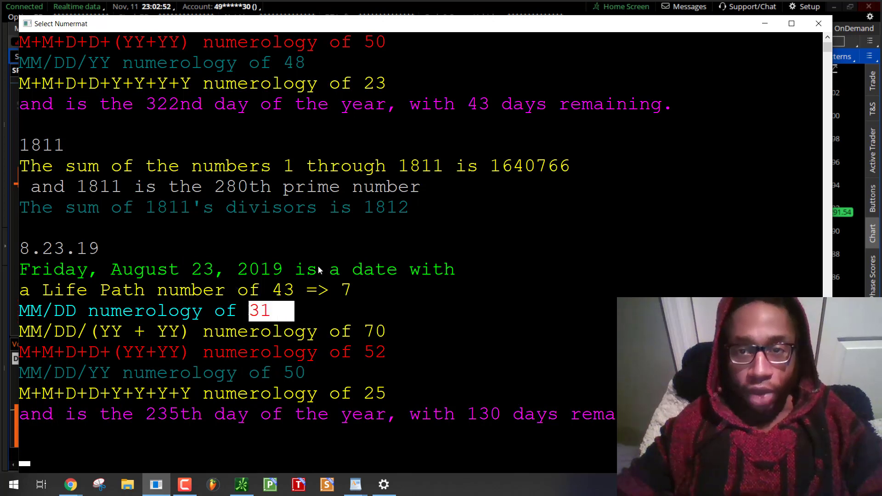
Nudge the SPY chart forward, then highlight Numermat's values 31, 50, 43 and 25
left_click(465, 2)
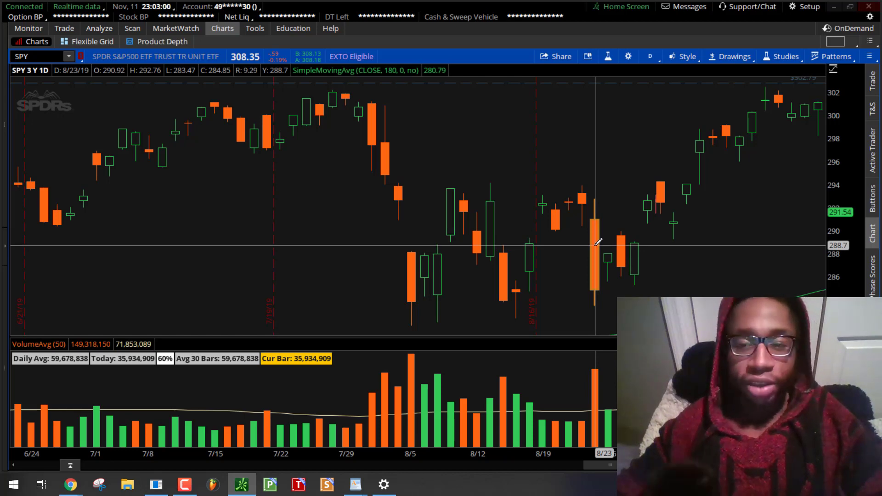
left_click_drag(596, 243, 517, 265)
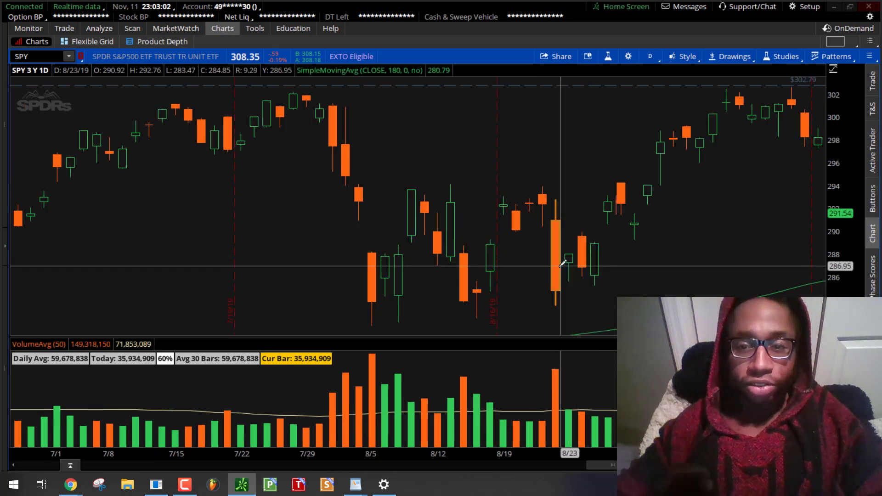
left_click(156, 484)
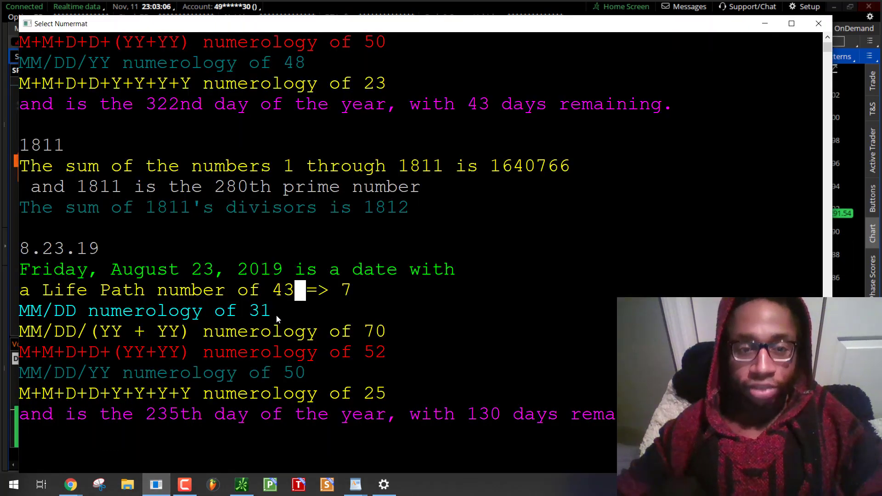
left_click_drag(279, 314, 219, 308)
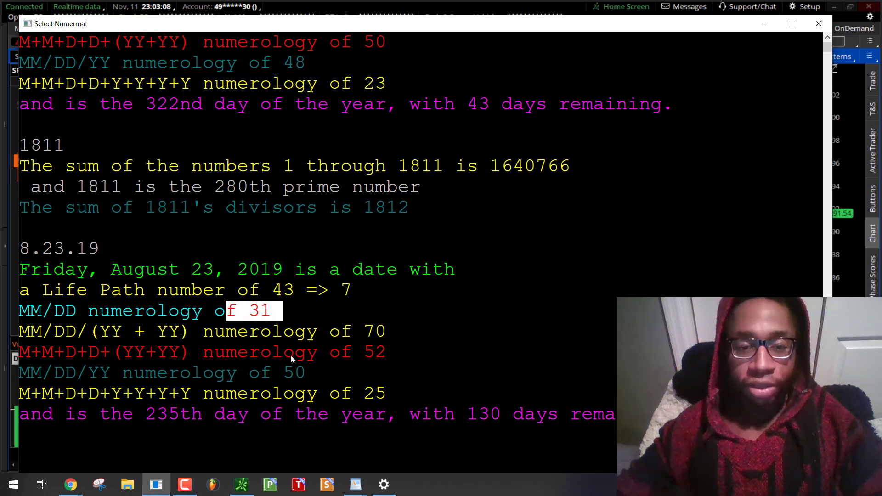
left_click(304, 376)
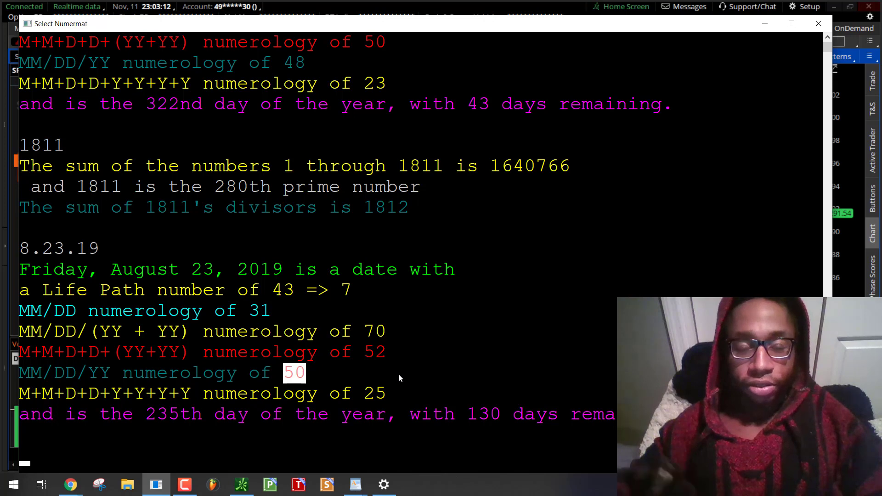
left_click_drag(303, 290, 275, 292)
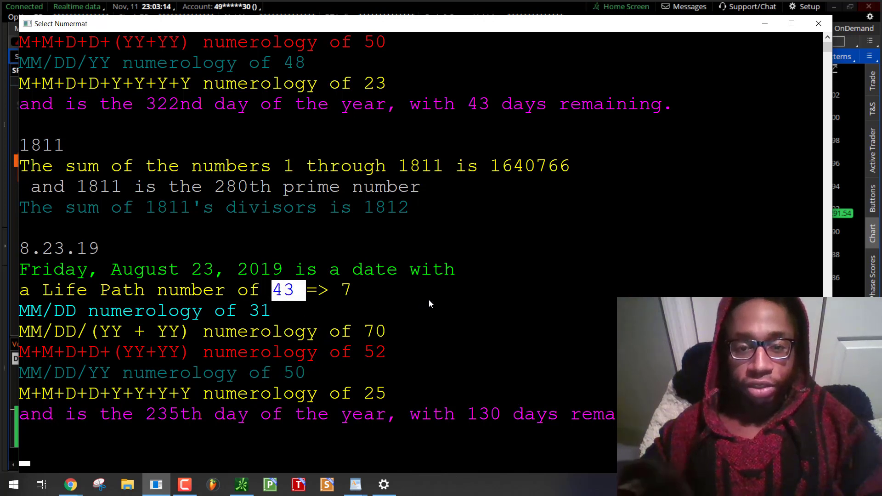
left_click_drag(387, 393, 366, 398)
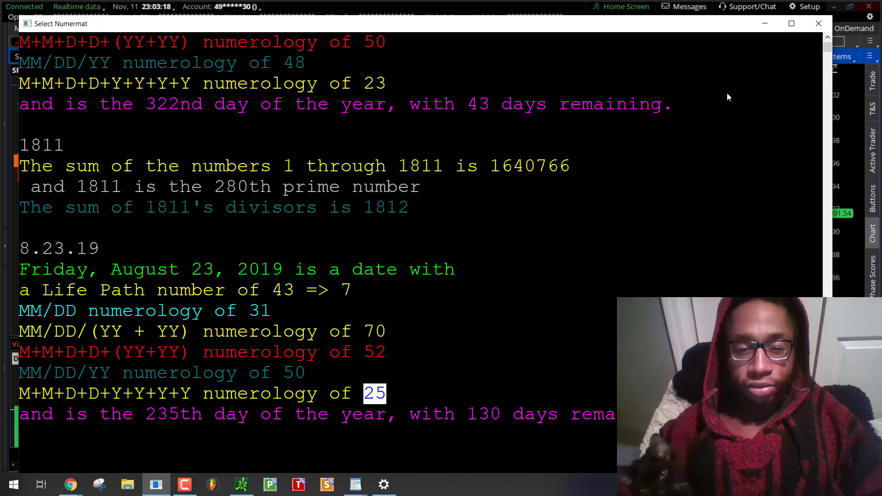
Pan the SPY chart into November, then view Donald Trump's June 14, 1946 birth date
left_click(763, 25)
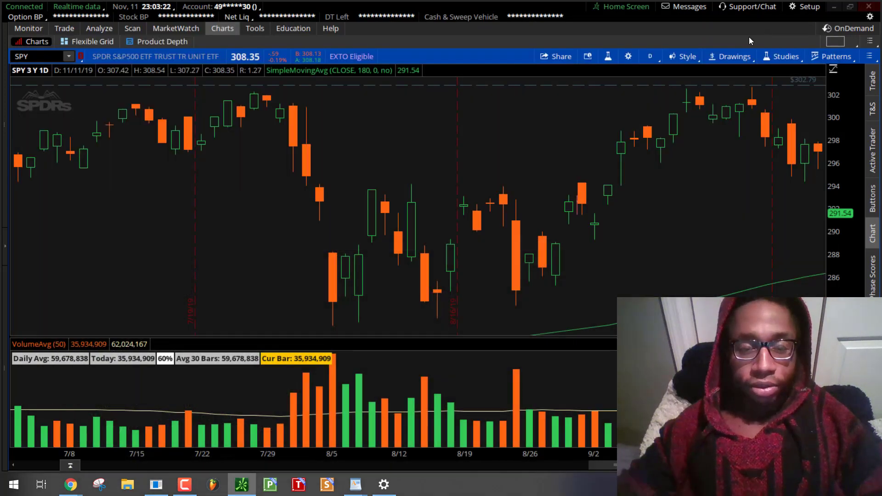
scroll(601, 169, "up", 3)
left_click_drag(601, 169, 560, 122)
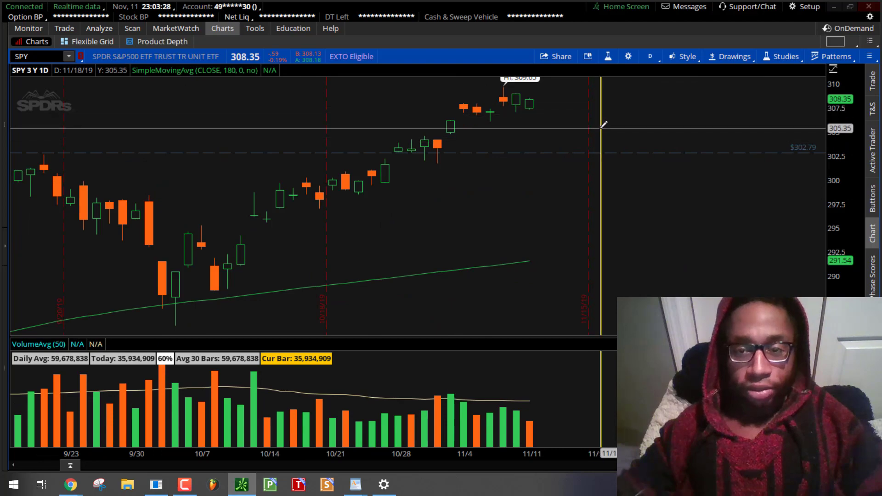
left_click(834, 7)
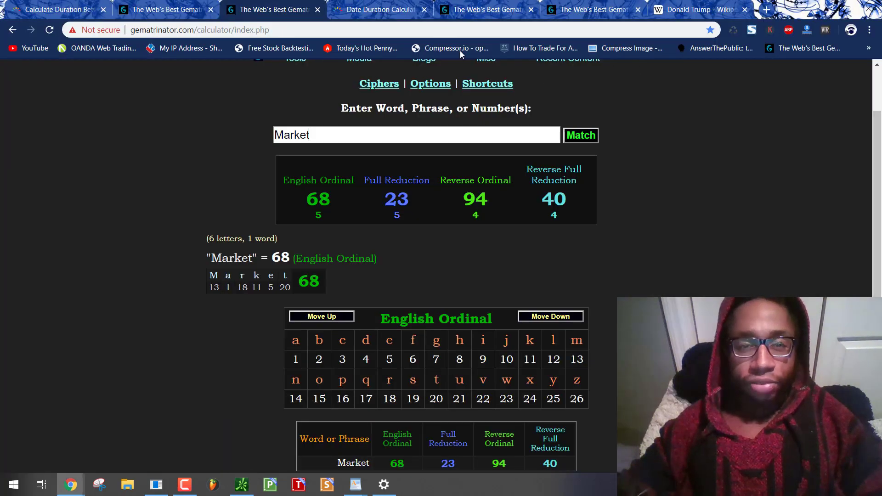
left_click(696, 8)
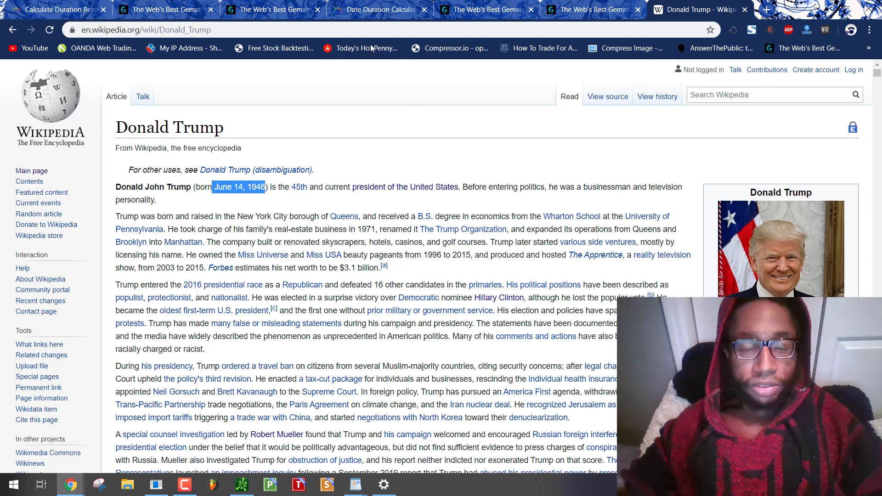
left_click(284, 185)
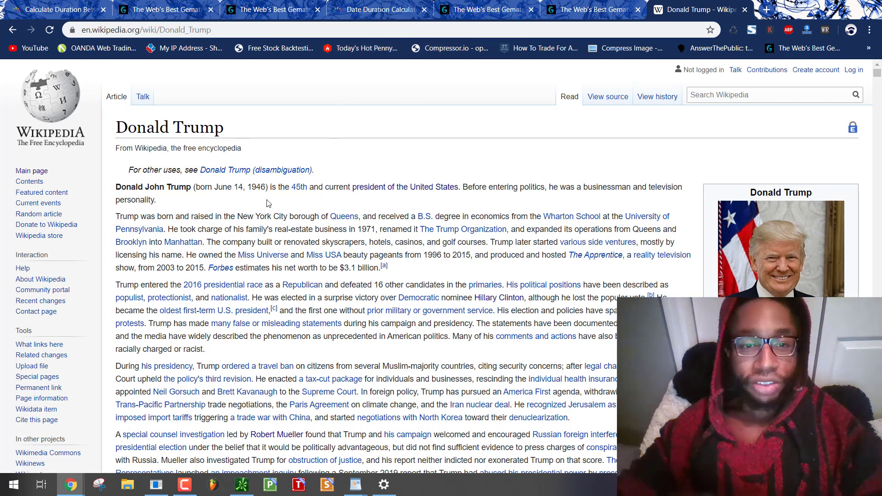
Highlight the 210-day and 30-week results in timeanddate.com's duration calculator
left_click(381, 9)
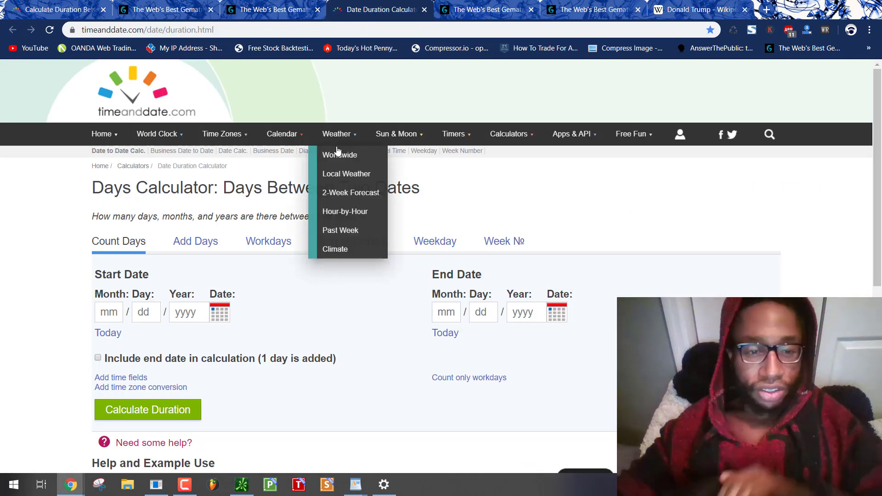
scroll(293, 181, "down", 4)
scroll(276, 189, "up", 2)
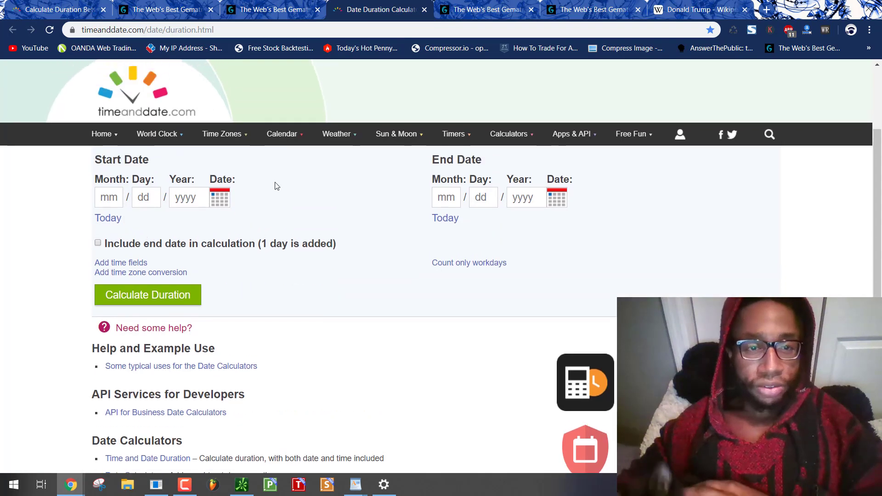
key("ctrl+1")
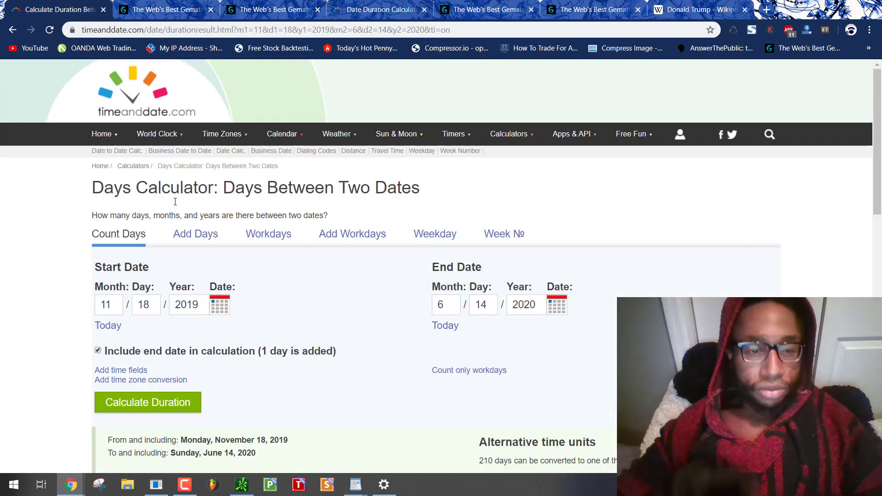
scroll(174, 215, "down", 3)
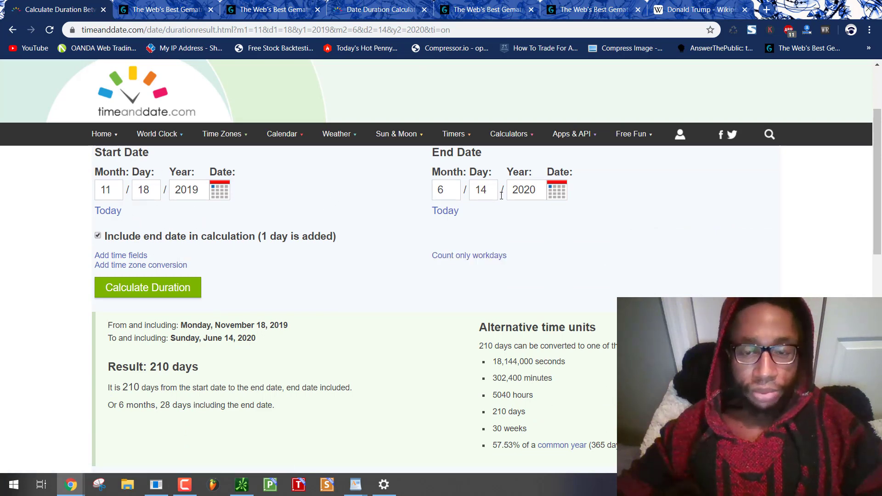
scroll(507, 191, "down", 2)
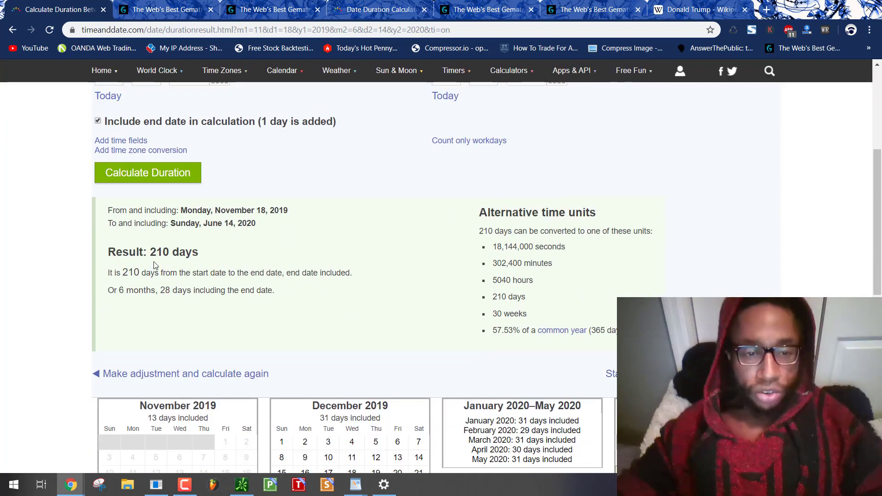
left_click_drag(151, 252, 179, 251)
left_click_drag(492, 314, 509, 313)
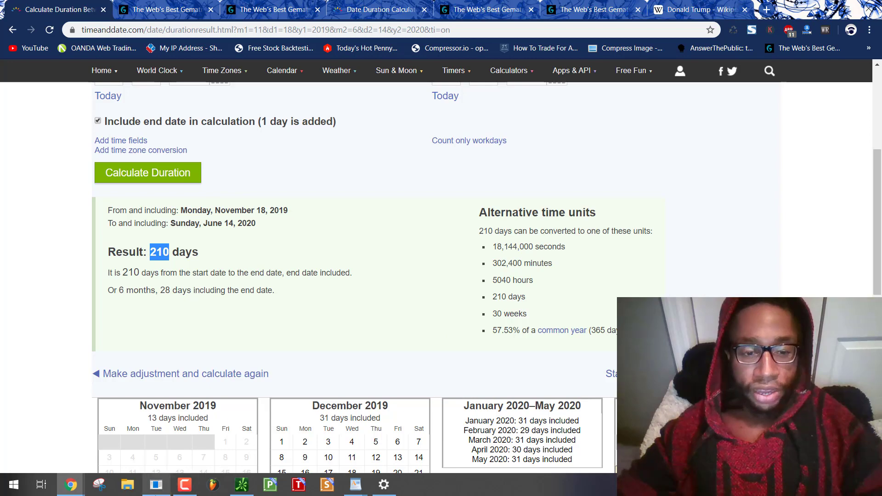
key("alt+Tab")
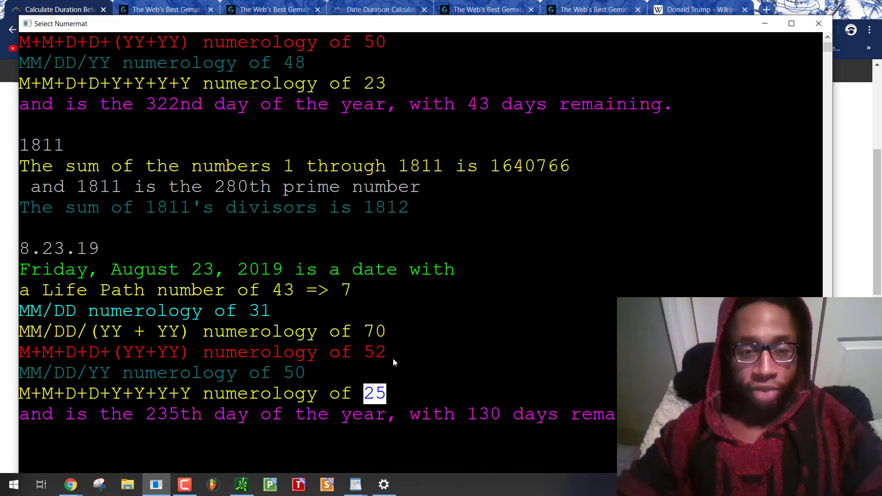
scroll(351, 352, "up", 2)
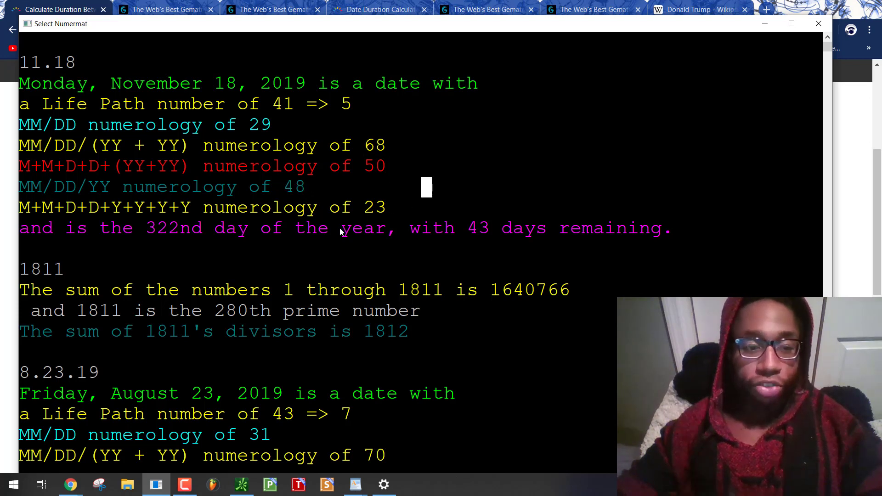
Switch from Numermat back to the timeanddate.com 210-day result
key("alt+Tab")
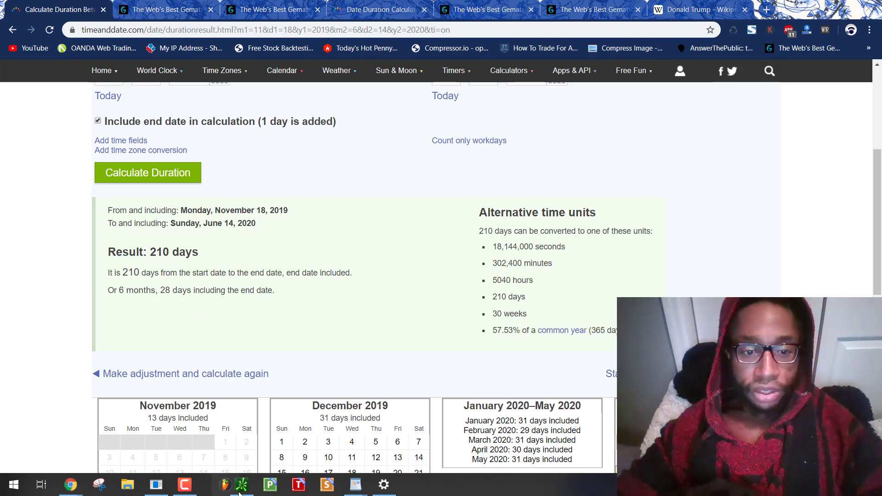
Pan the SPY chart back to May–July 2019, then show Gematrinator's SP500 scores (40, 13)
left_click(241, 485)
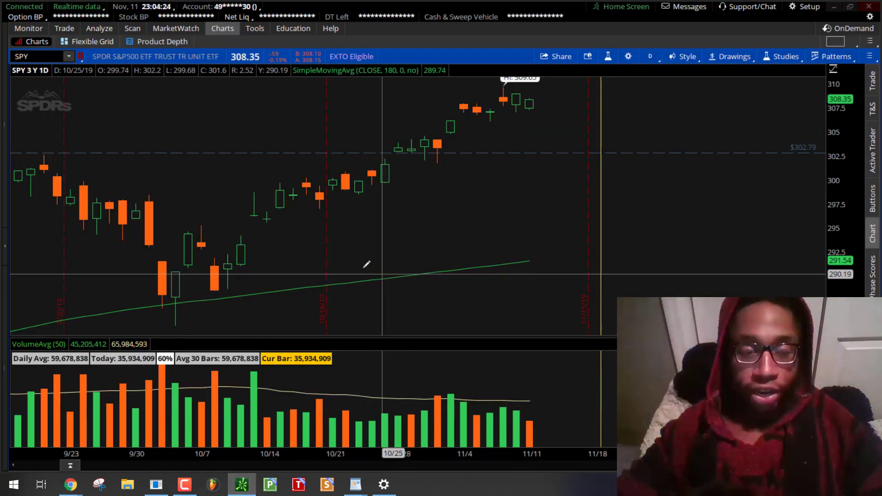
scroll(367, 265, "down", 3)
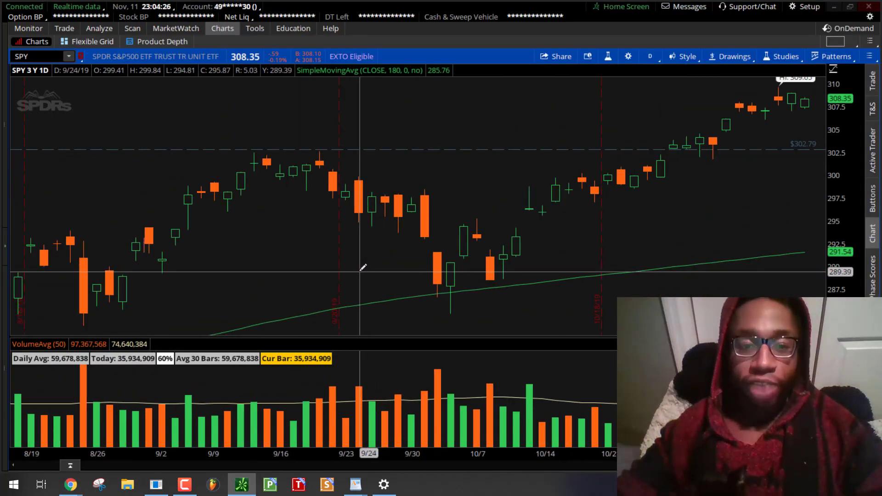
scroll(363, 267, "down", 2)
scroll(363, 267, "down", 2)
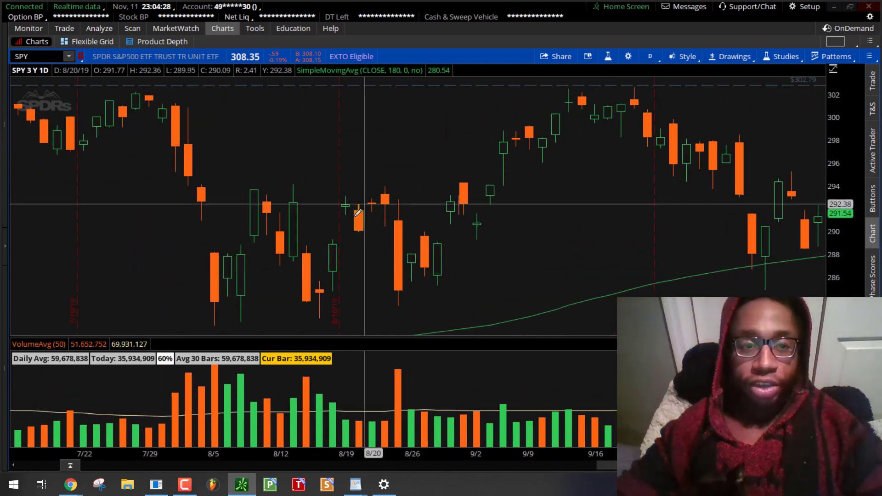
left_click_drag(356, 219, 172, 271)
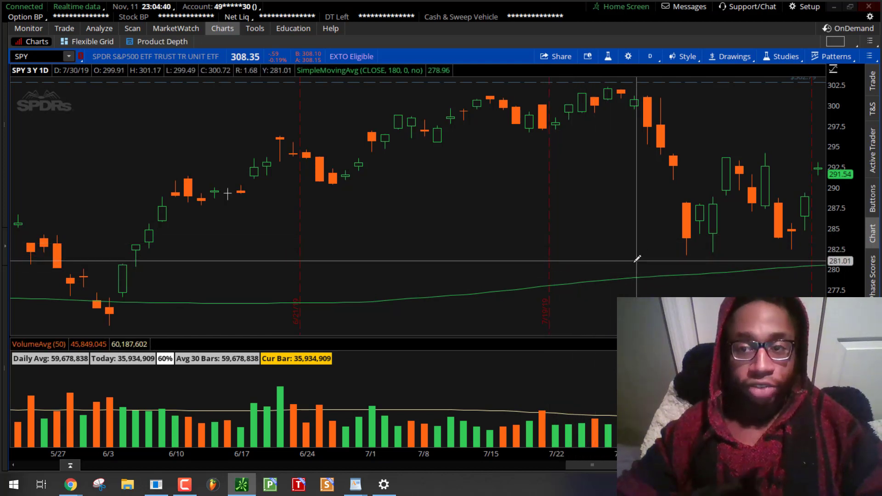
scroll(676, 243, "up", 1)
scroll(621, 255, "up", 1)
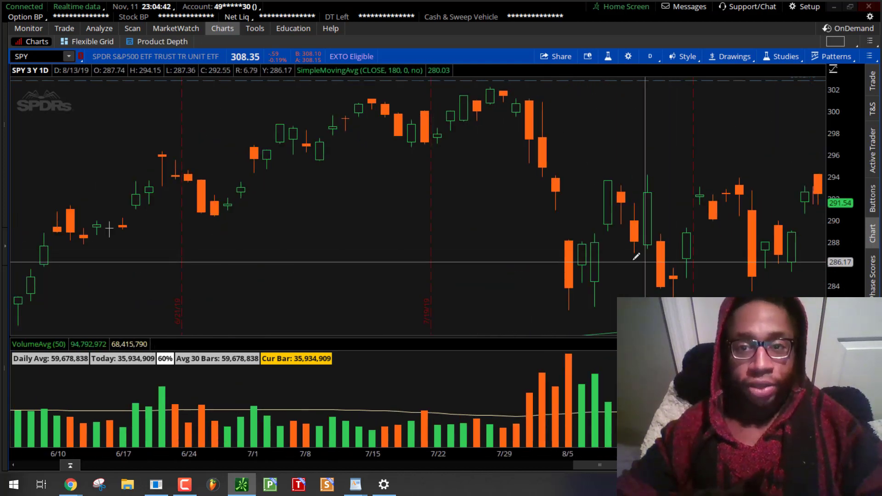
scroll(565, 265, "up", 1)
scroll(545, 269, "down", 2)
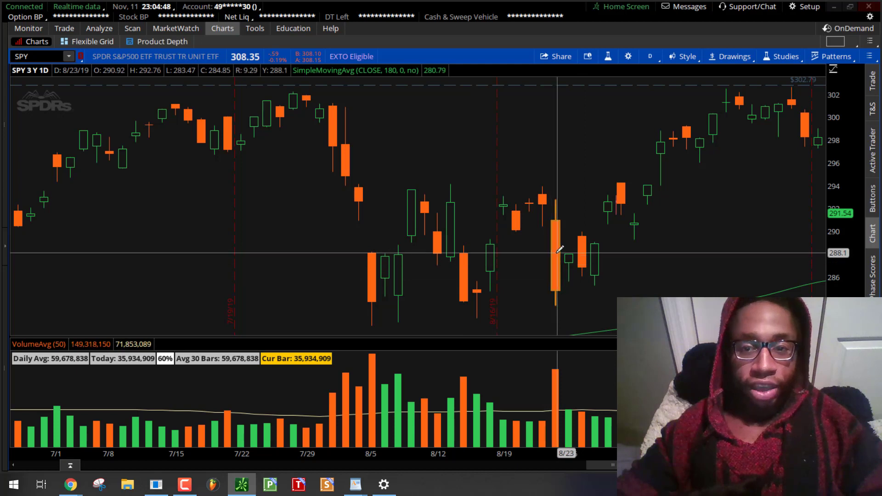
left_click(832, 7)
left_click(511, 8)
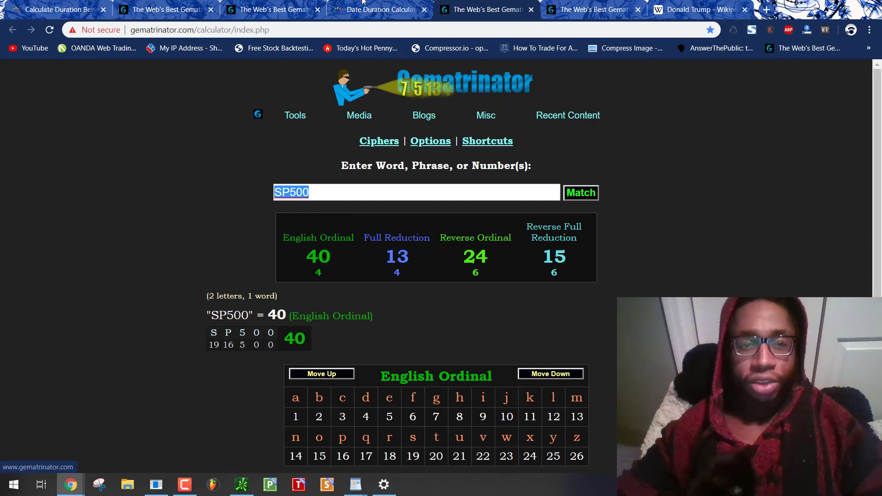
Compare the Market and SP500 tabs, then show Donald's Reverse Full Reduction and Reverse Ordinal breakdowns
left_click(281, 9)
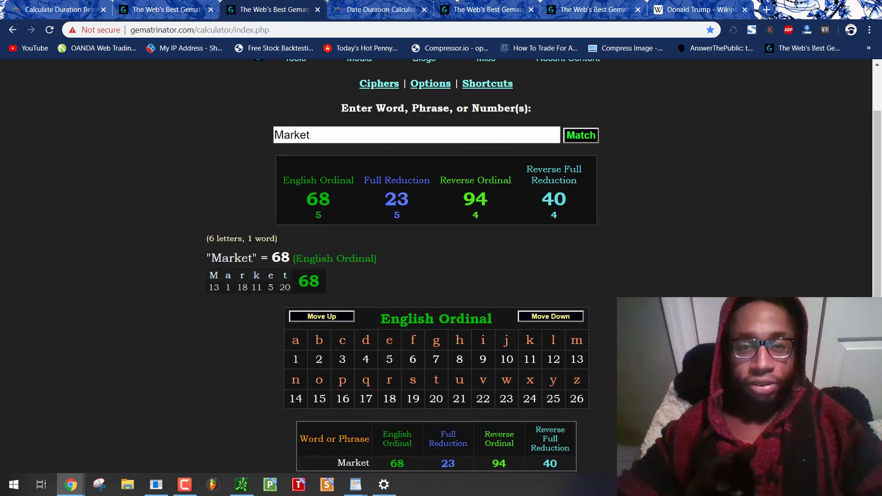
left_click(483, 9)
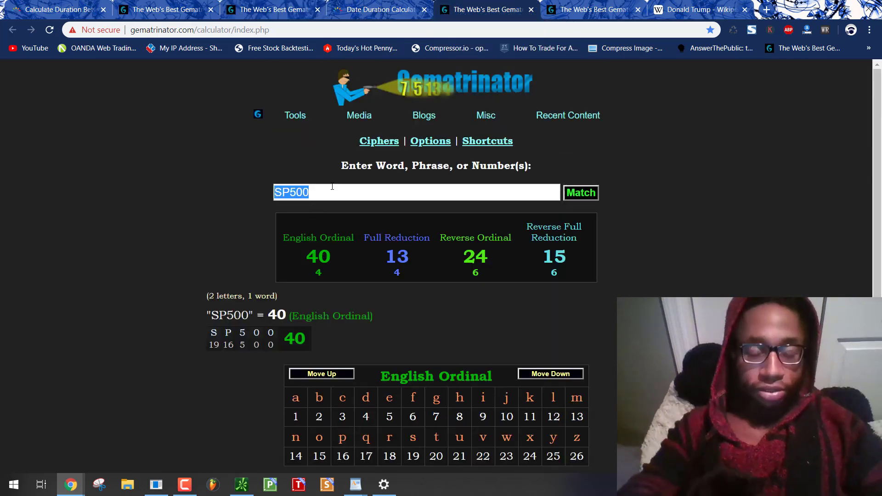
type("Donald")
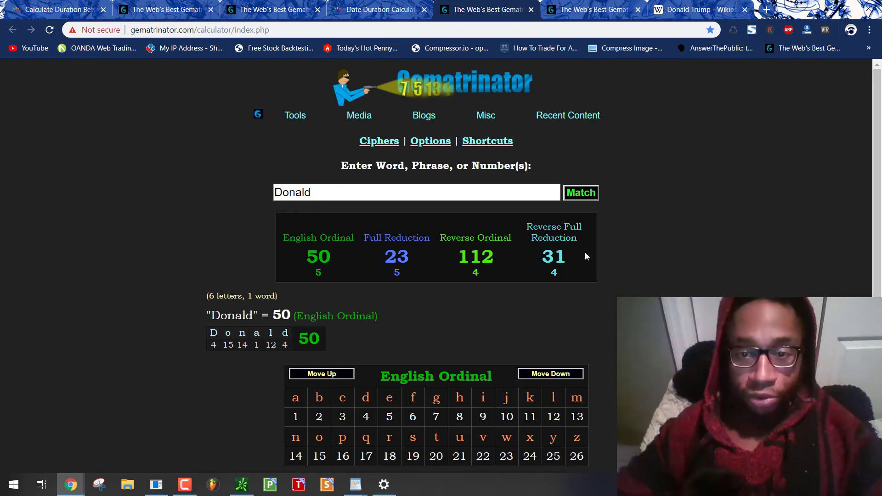
left_click(554, 256)
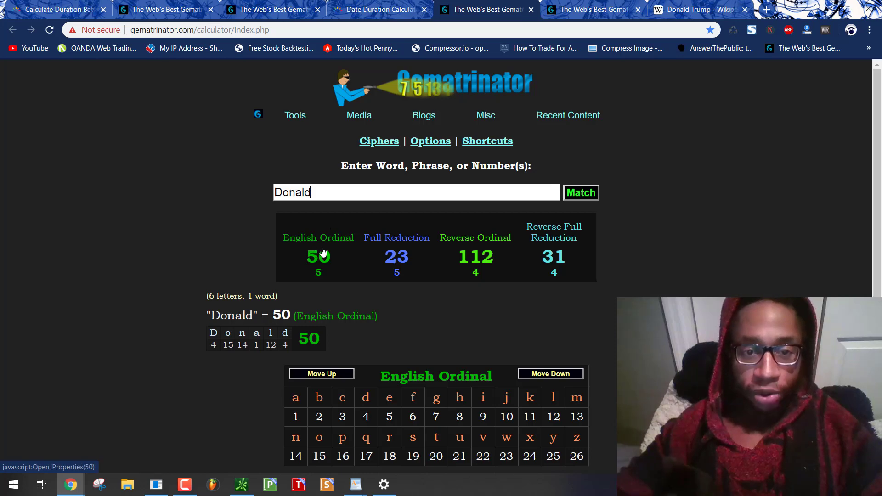
left_click(473, 254)
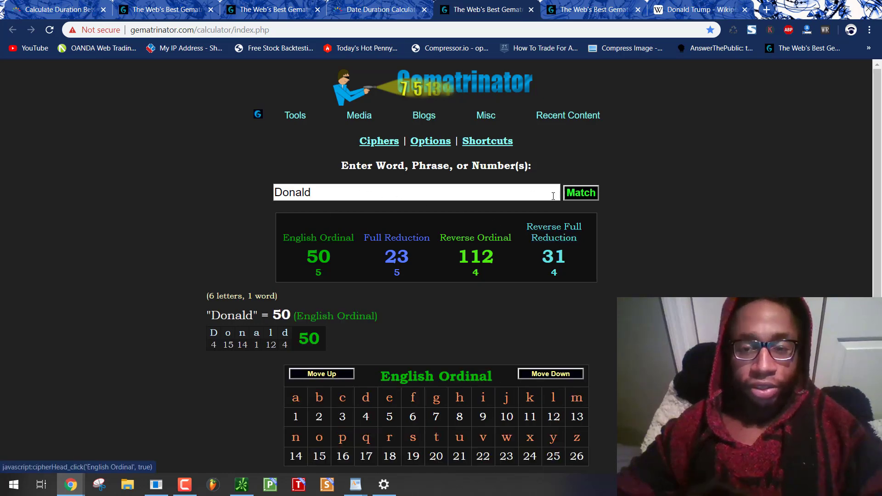
Pick out Numermat's August 23 values 31 and 25, then return to Gematrinator
left_click(157, 485)
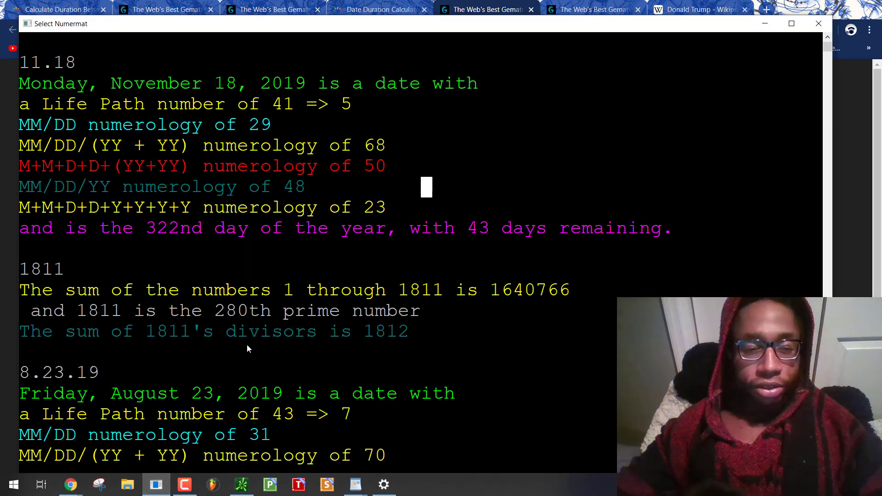
scroll(251, 343, "down", 5)
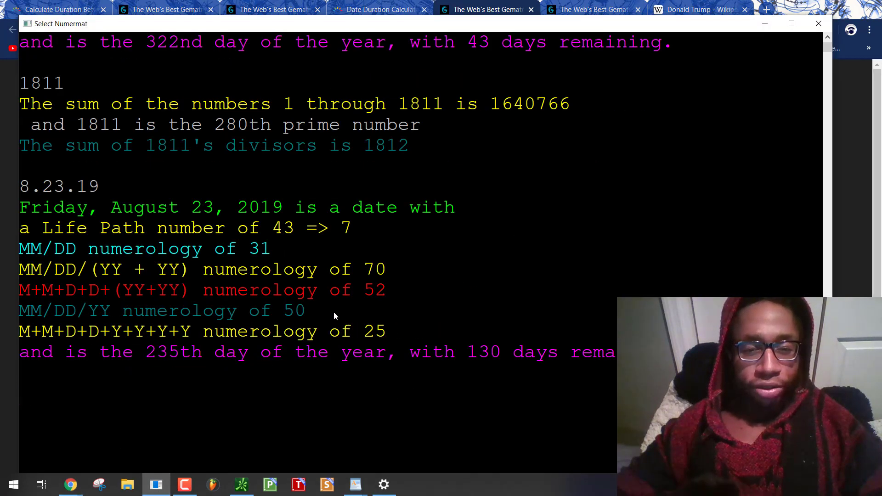
double_click(293, 311)
double_click(260, 249)
left_click_drag(385, 332, 359, 334)
key("alt+Tab")
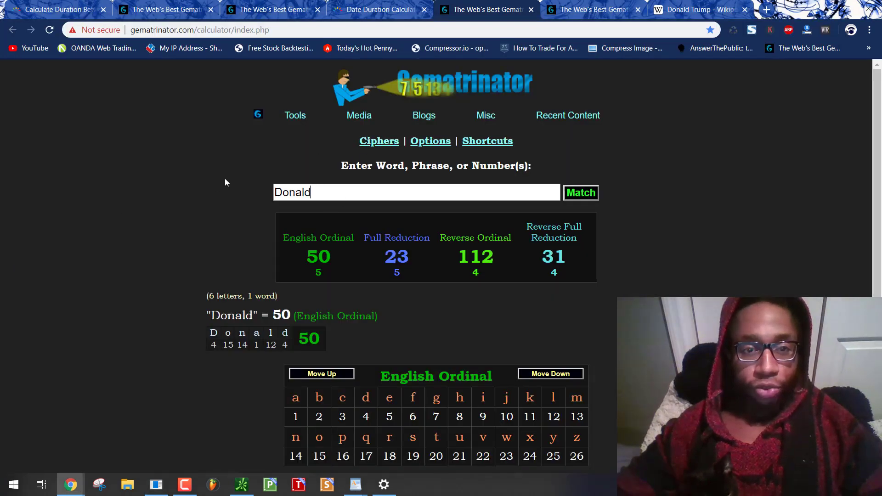
type("Trump")
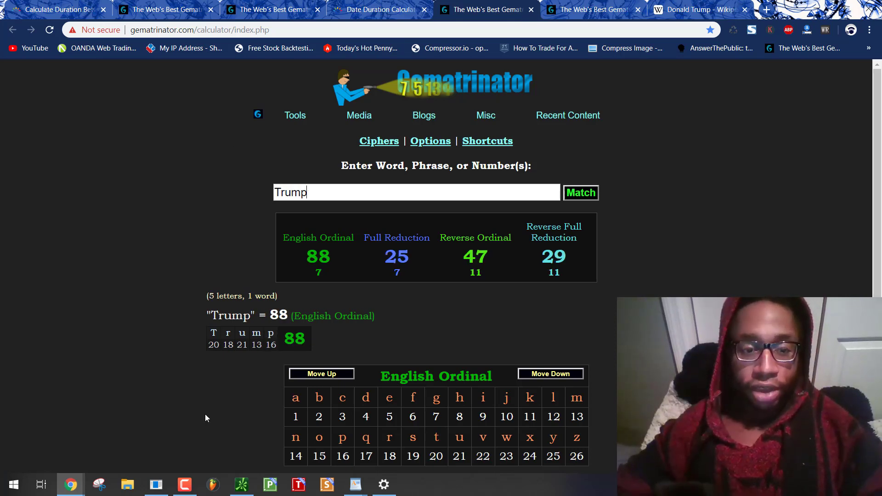
Zoom the SPY daily chart to late October–November 20, 2019, revealing the 11/18/19 time level
left_click(242, 485)
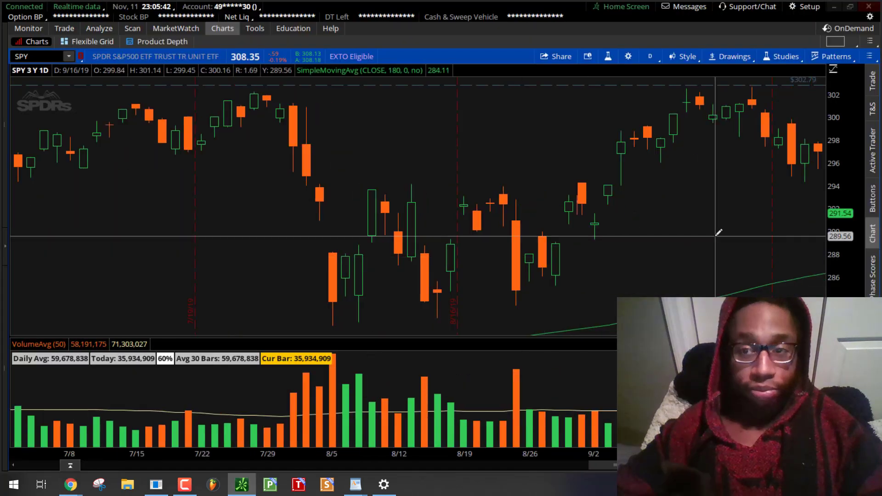
mouse_move(758, 207)
left_mouse_down()
mouse_move(719, 231)
mouse_move(491, 109)
left_mouse_up()
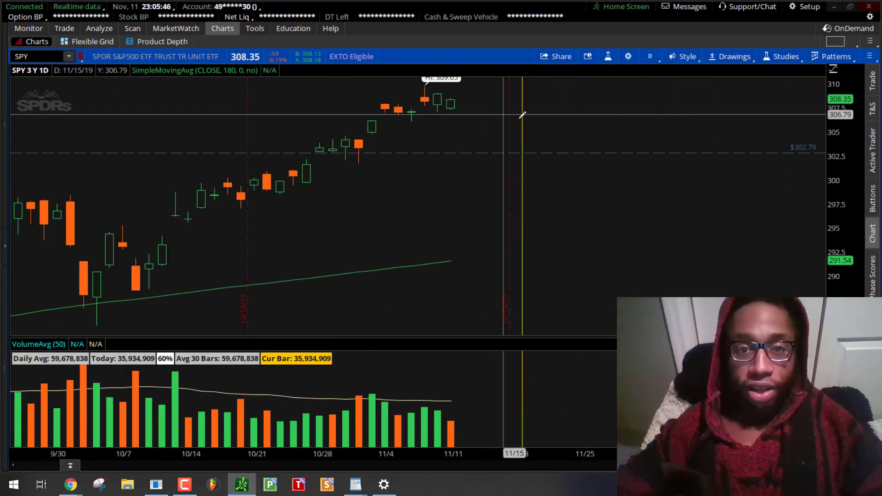
right_click(503, 117)
left_click(524, 140)
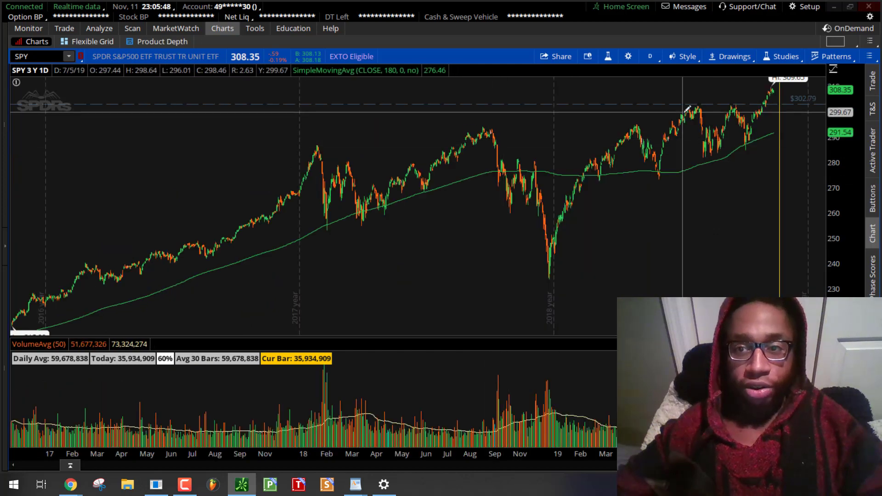
scroll(672, 153, "up", 5)
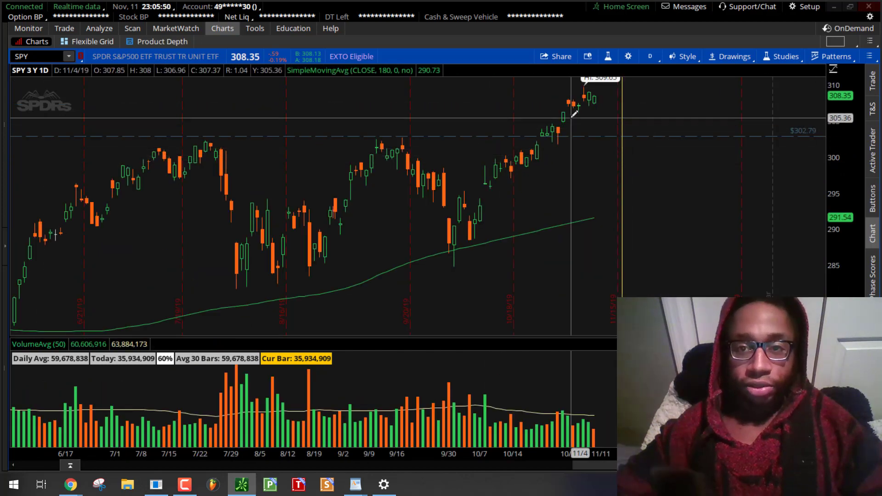
left_click_drag(536, 131, 633, 134)
scroll(634, 131, "up", 2)
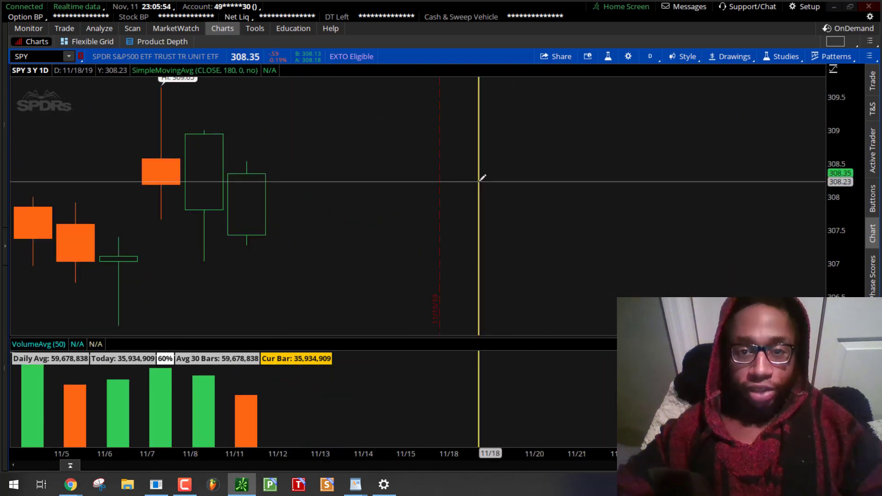
scroll(481, 180, "down", 1)
left_click_drag(481, 181, 608, 170)
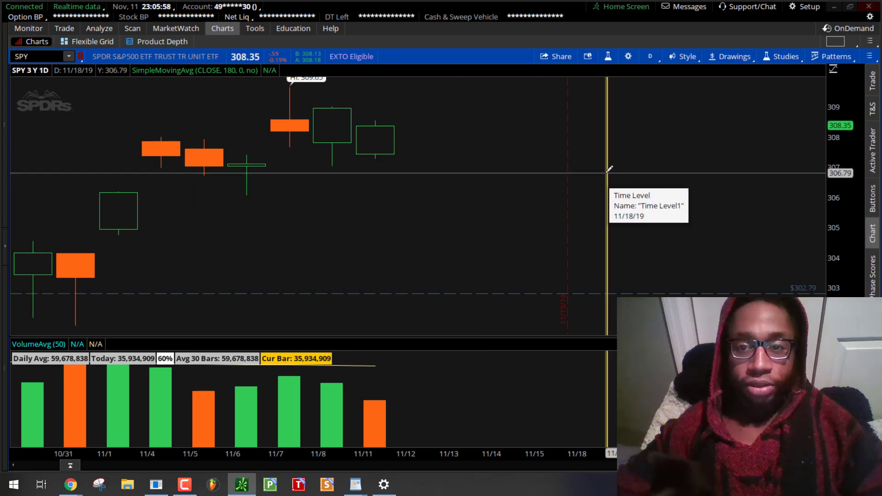
scroll(543, 171, "down", 1)
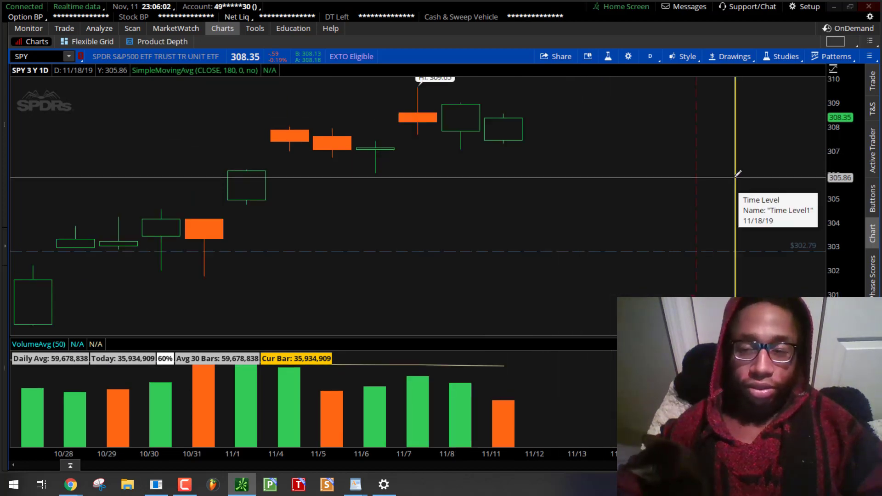
Run Numermat for November 18, 2019 and highlight its MM/DD/YY value 48
left_click(156, 485)
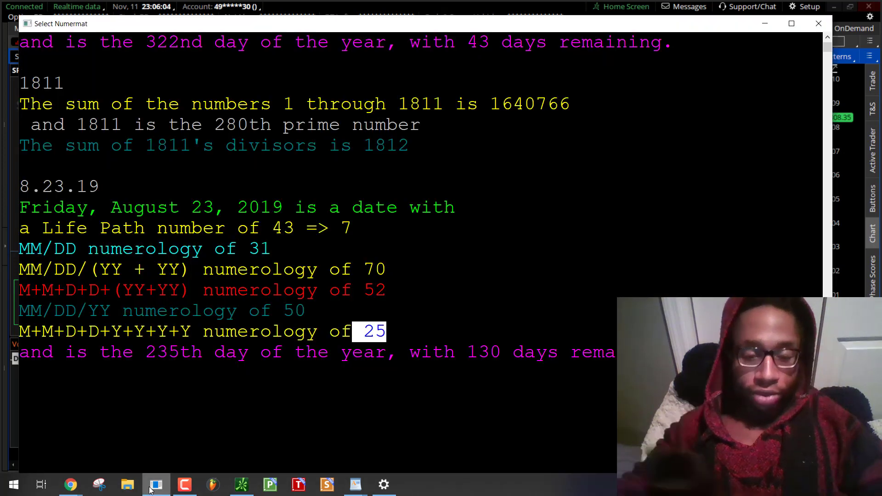
type("11.18")
key("Return")
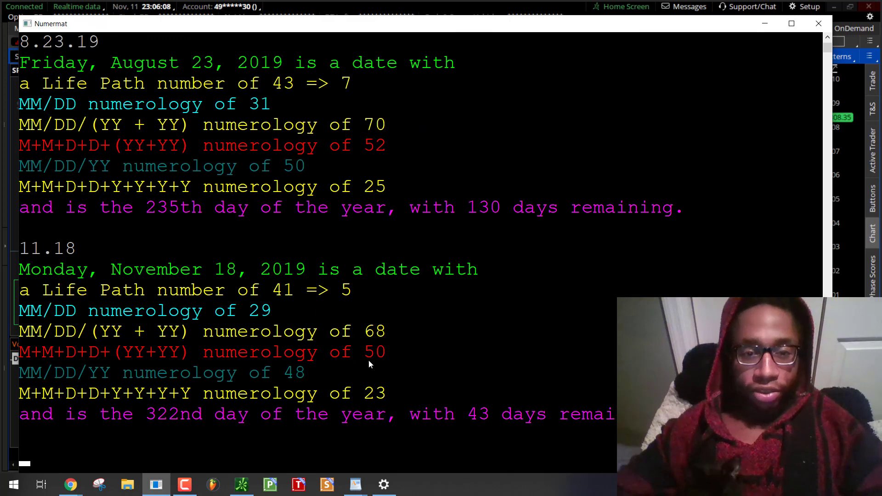
left_click_drag(284, 373, 303, 373)
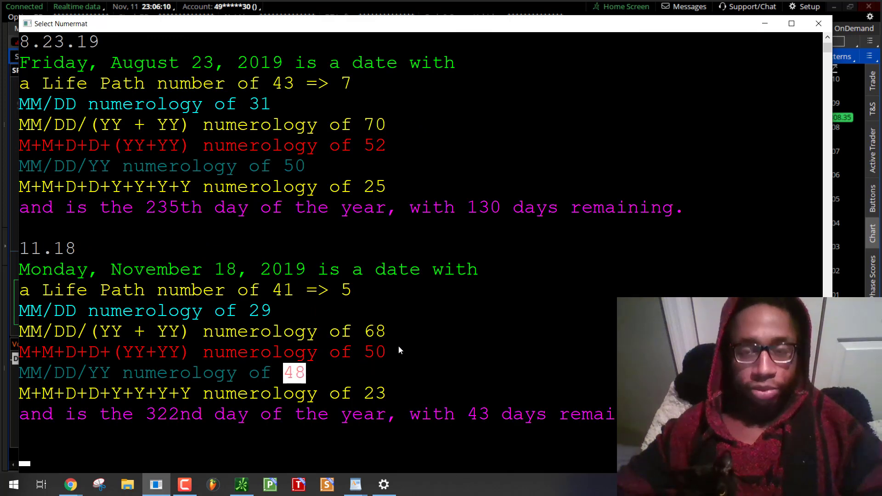
key("alt+Tab")
key("alt+Tab")
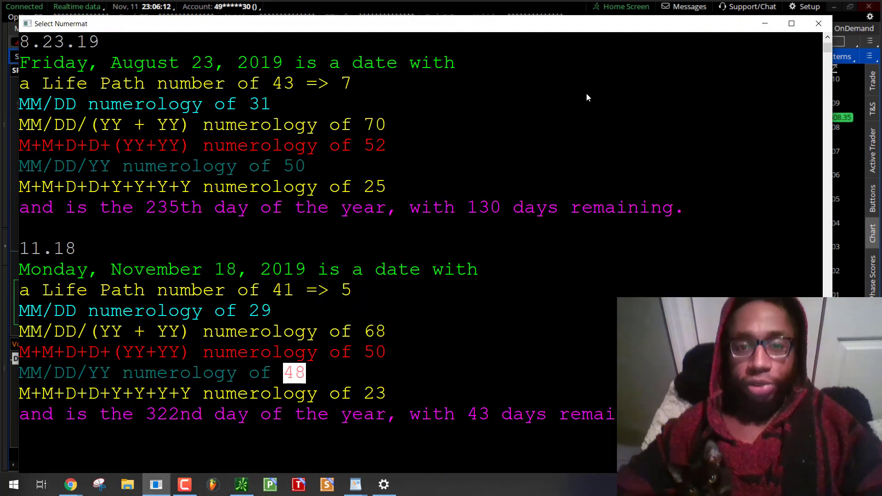
key("alt+Tab")
Score 'Donald Trump' in Gematrinator: 138 English Ordinal and 48 Full Reduction
double_click(345, 193)
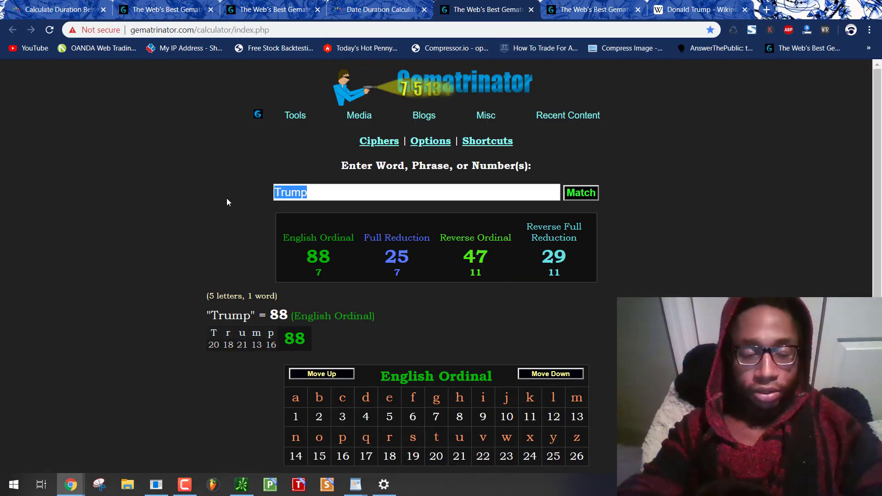
type("Donald")
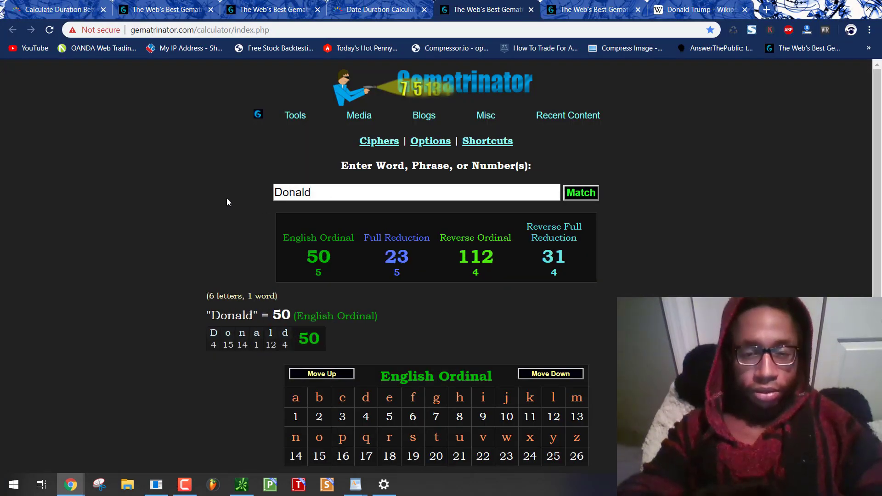
key("ctrl+a")
type("T")
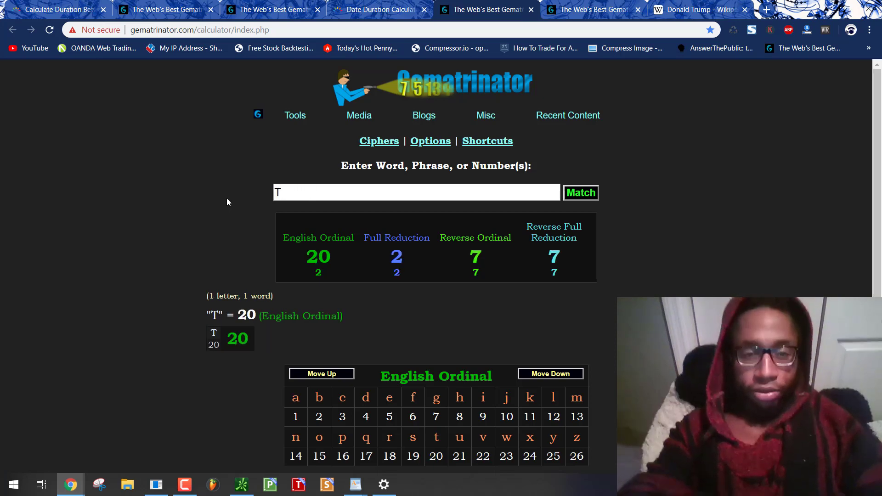
key("BackSpace")
type("Donald Trump")
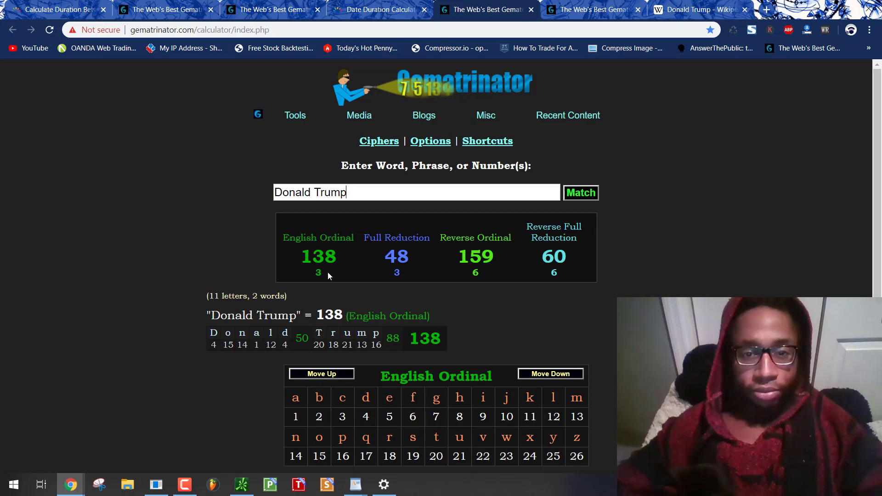
left_click(156, 484)
Highlight November 18's MM/DD/YY 48, its 43 days remaining, and August's Life Path 43
left_click_drag(297, 372, 315, 373)
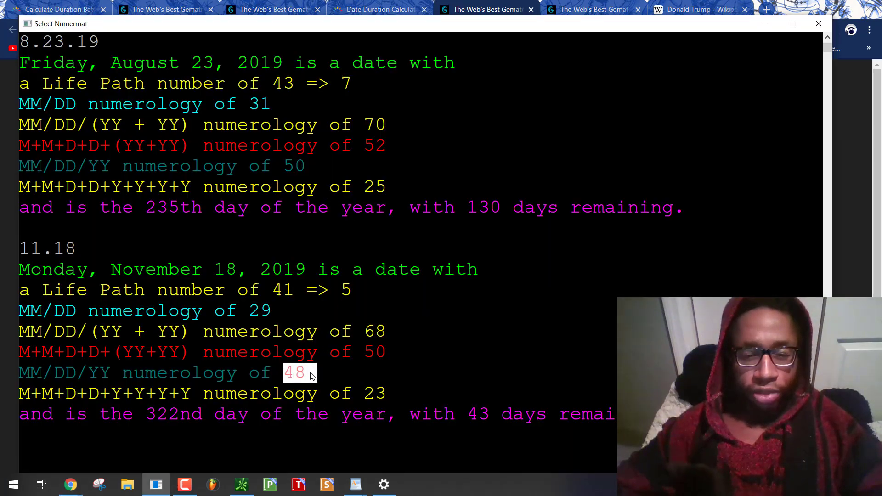
double_click(475, 416)
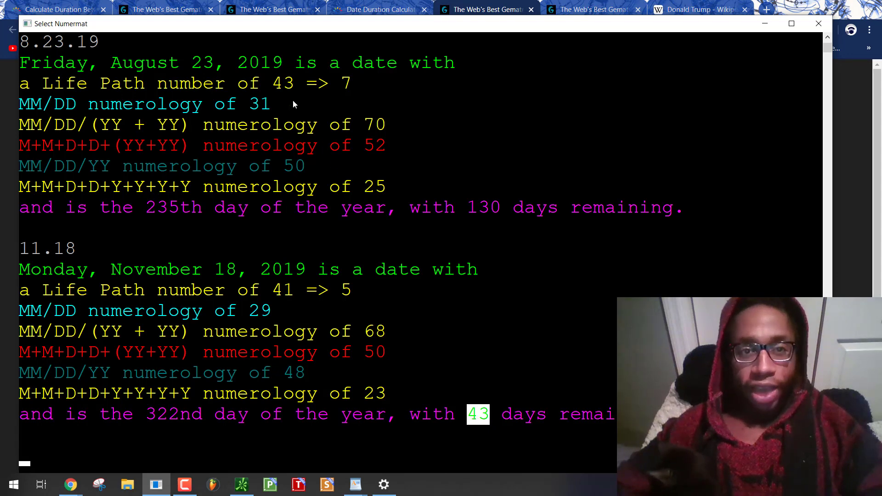
left_click_drag(264, 83, 281, 85)
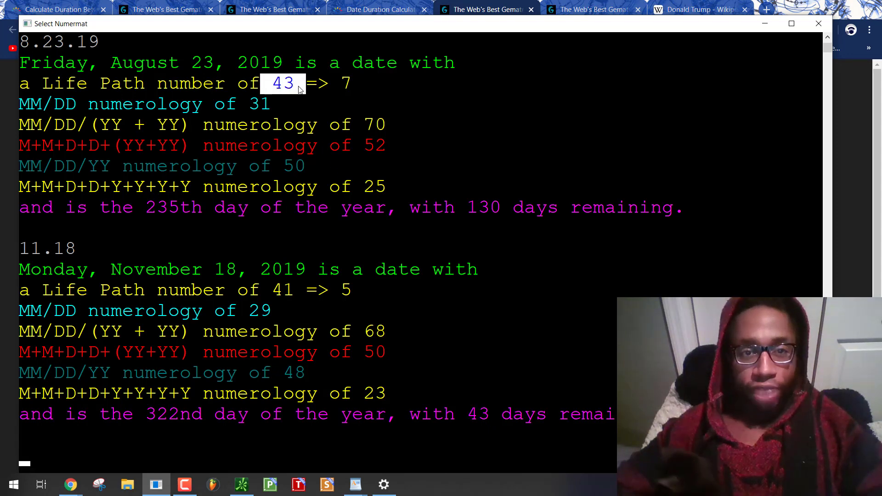
left_click(444, 247)
left_click_drag(207, 272, 248, 282)
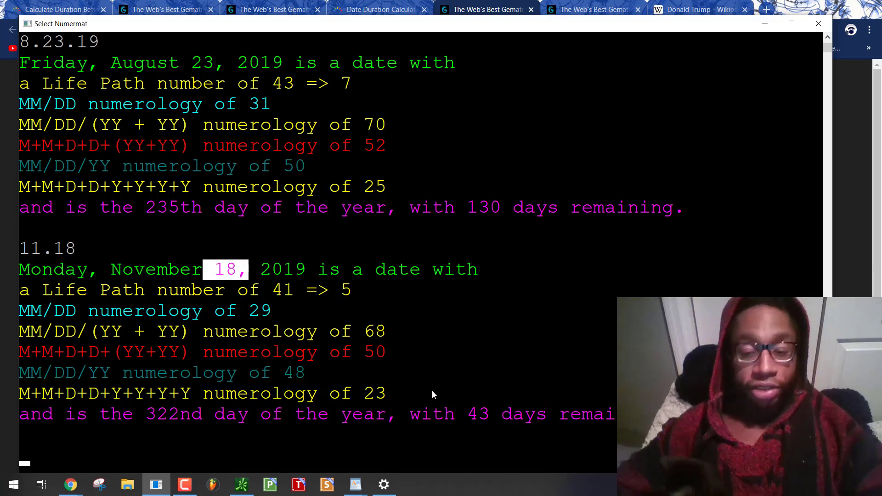
left_click_drag(467, 420, 501, 423)
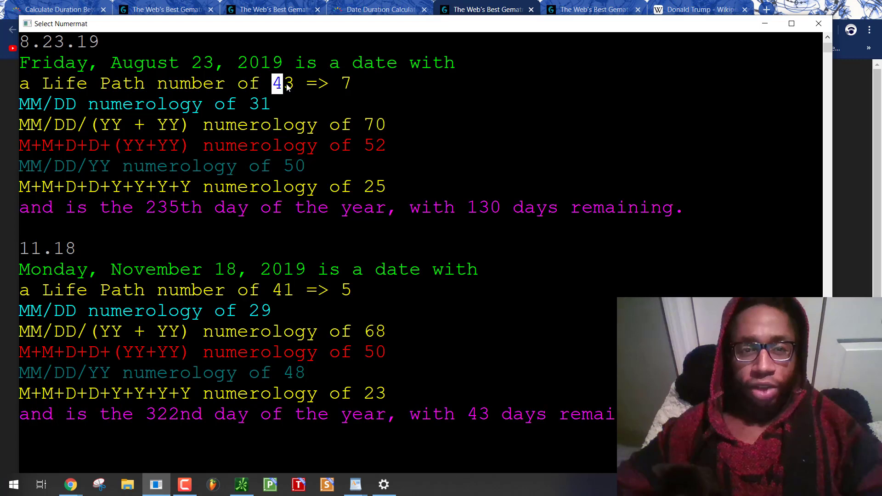
Compare August's MM/DD/YY 50 with November 18's 68, 48 and 50 values and day 322
left_click_drag(284, 166, 306, 169)
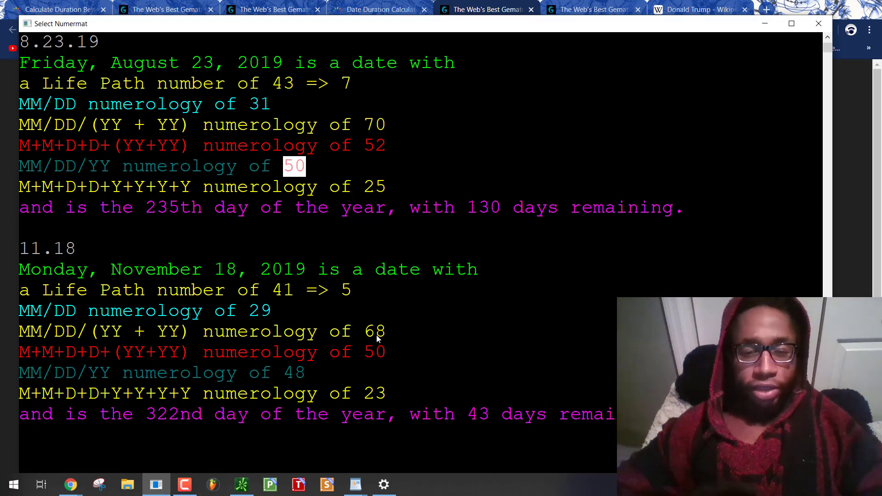
left_click_drag(364, 331, 386, 335)
left_click_drag(295, 373, 289, 376)
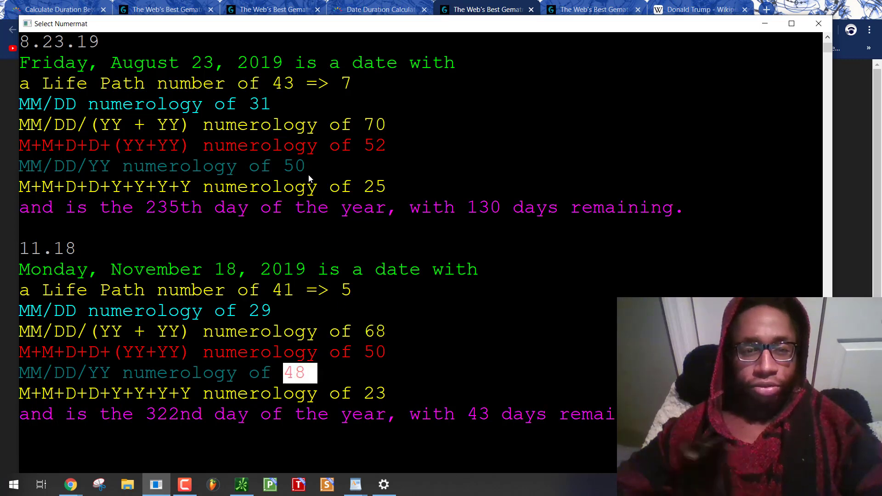
left_click_drag(284, 166, 308, 169)
left_click_drag(363, 352, 386, 355)
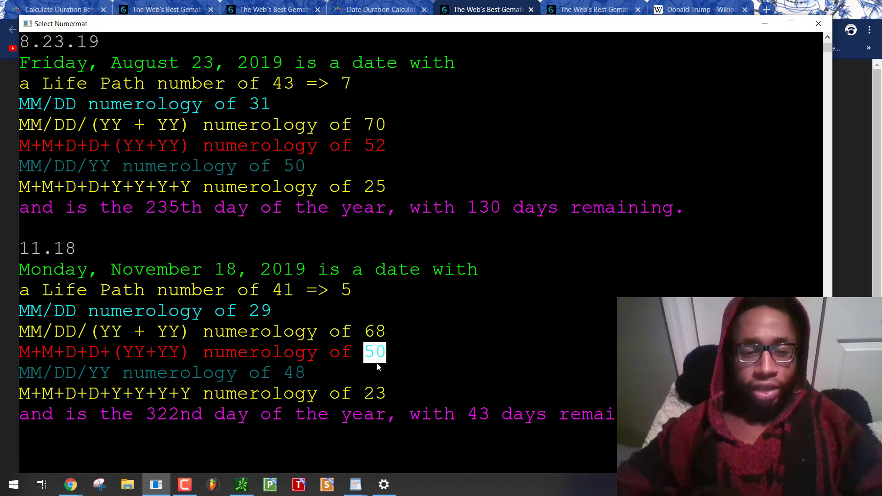
left_click_drag(207, 415, 160, 416)
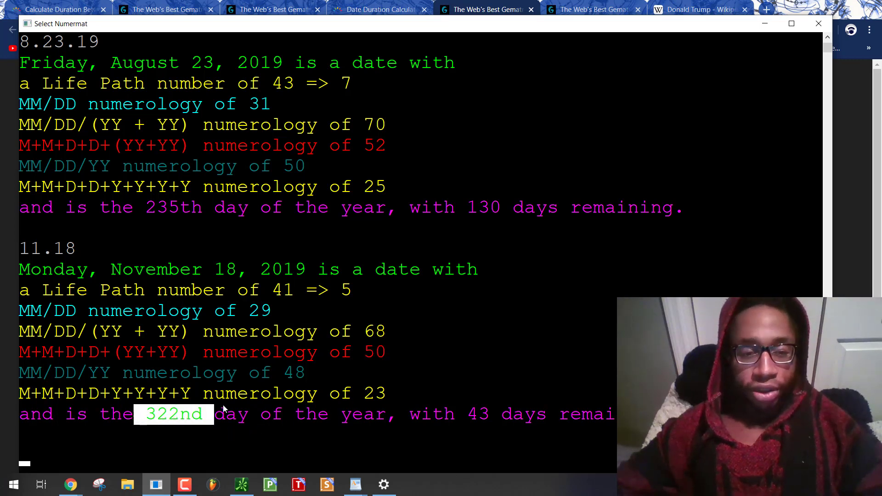
Add blank console lines and highlight November 18's 43 days remaining and 322nd day
key("Return")
key("Return")
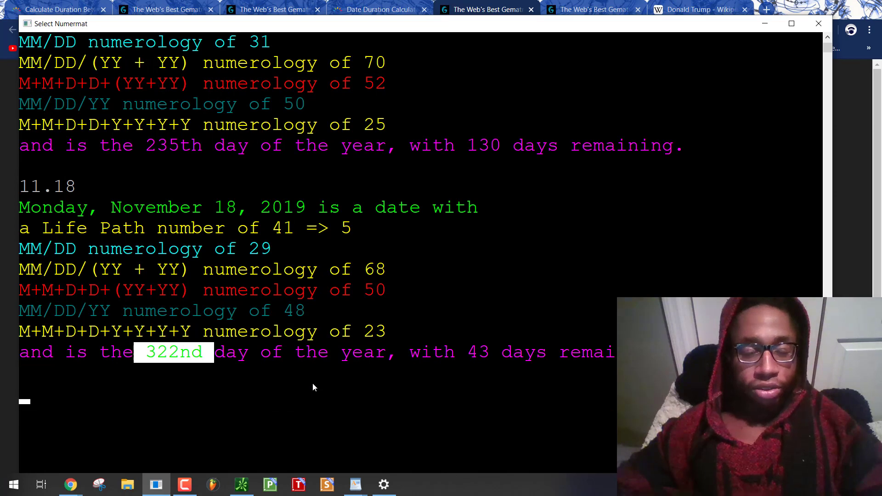
key("Return")
key("Return")
key("Return")
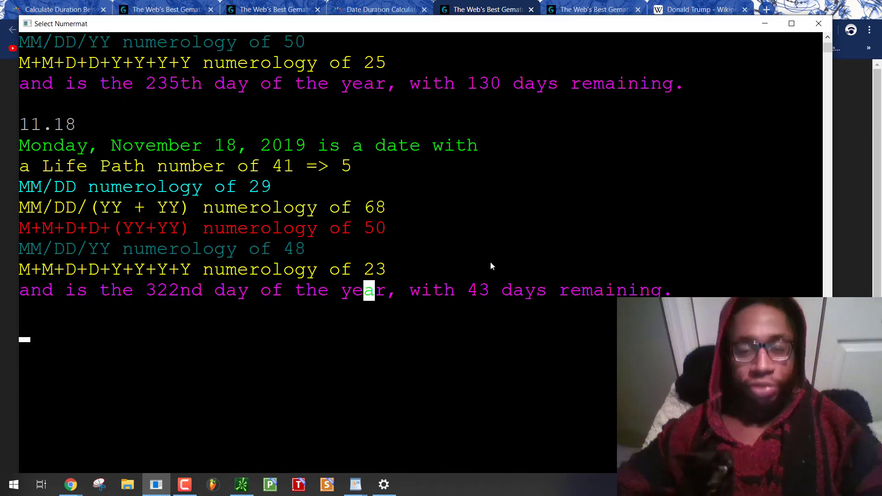
left_click(460, 290)
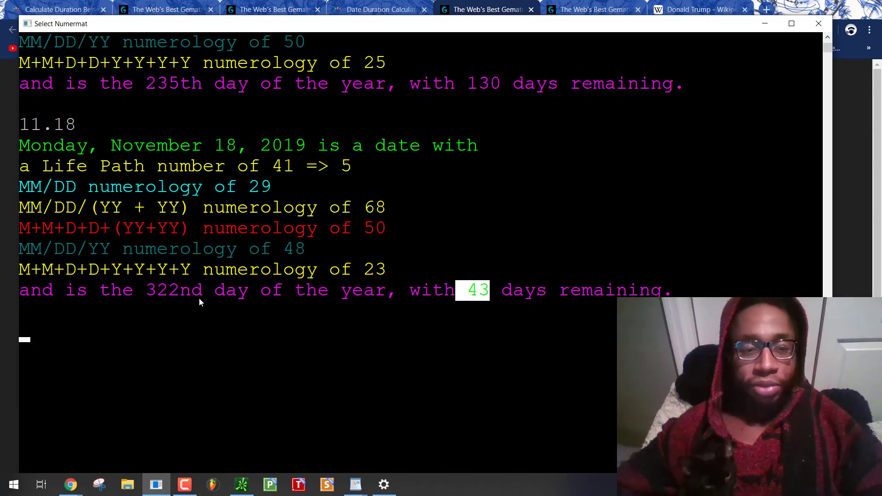
mouse_move(191, 290)
left_mouse_down()
mouse_move(147, 290)
mouse_move(199, 290)
left_mouse_up()
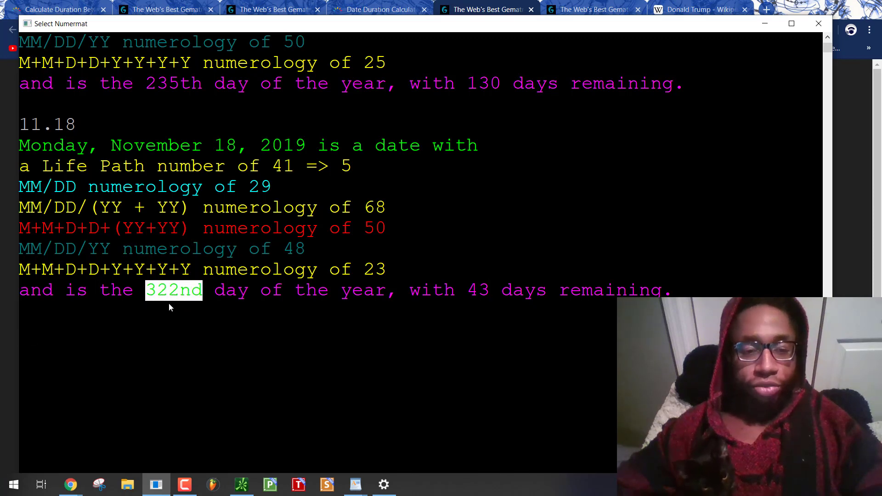
Return to the browser's timeanddate page showing the 210-day duration result
key("alt+Tab")
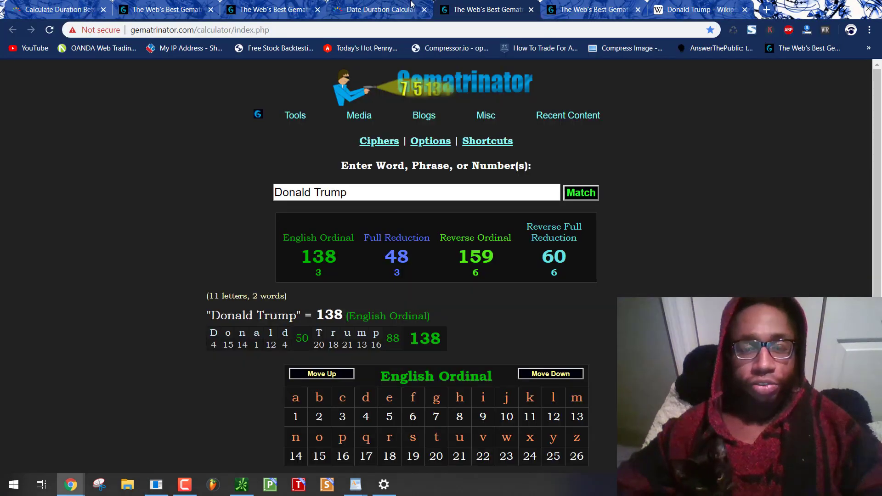
left_click(411, 8)
key("ctrl+shift+Tab")
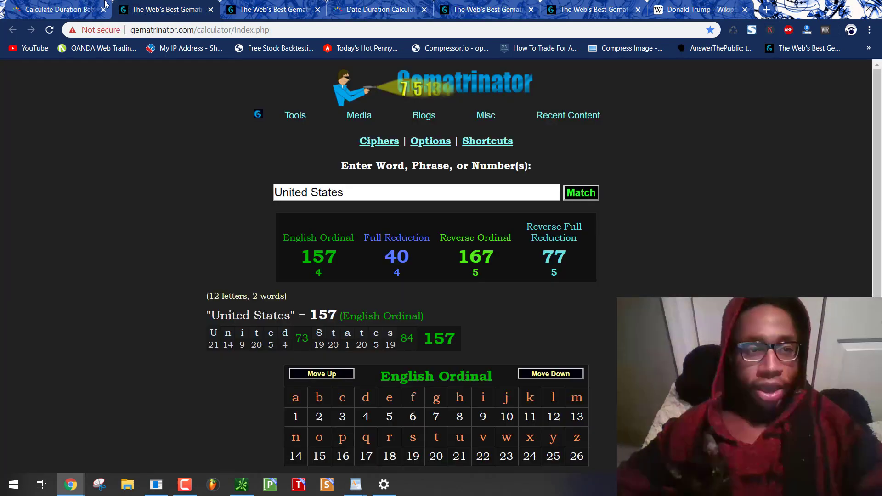
key("ctrl+1")
scroll(230, 214, "up", 5)
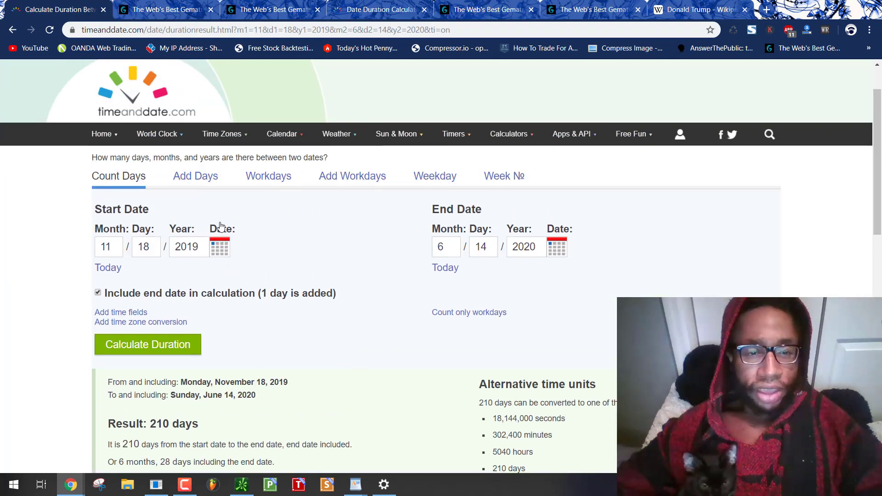
Count June 14 to November 18, 2019 without the end date: 157 days, 22 weeks 3 days
double_click(529, 249)
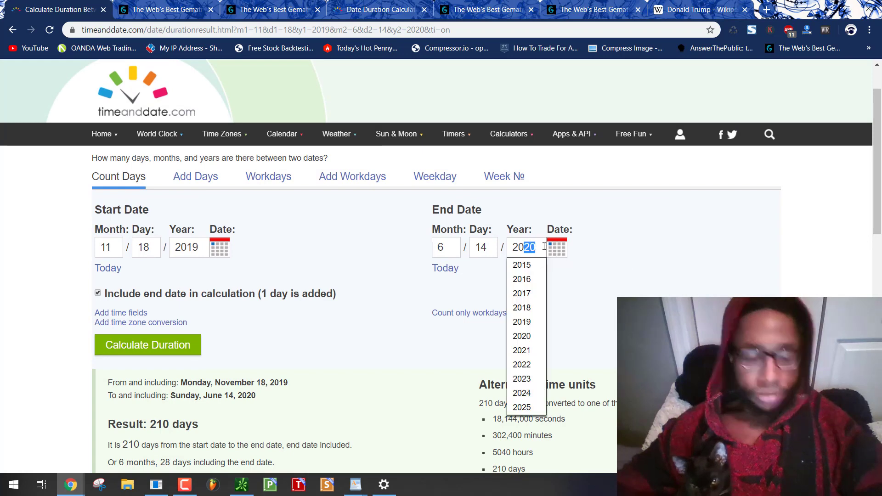
type("2019")
key("Return")
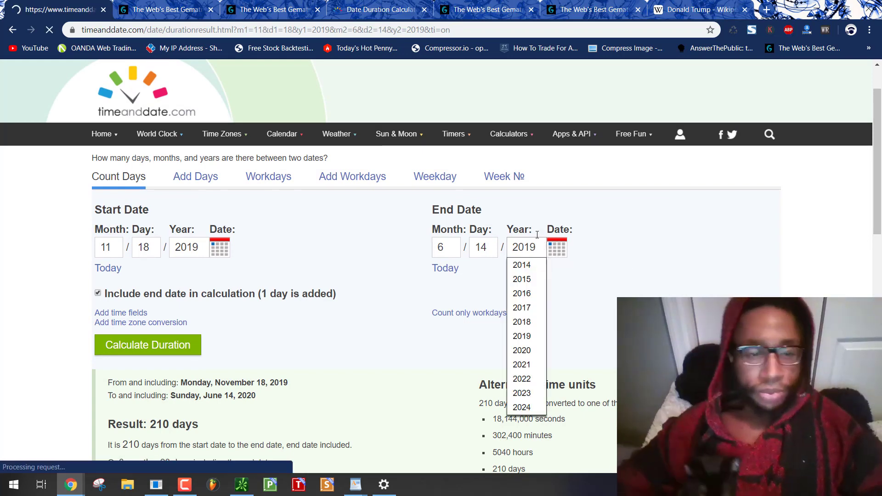
scroll(252, 306, "down", 5)
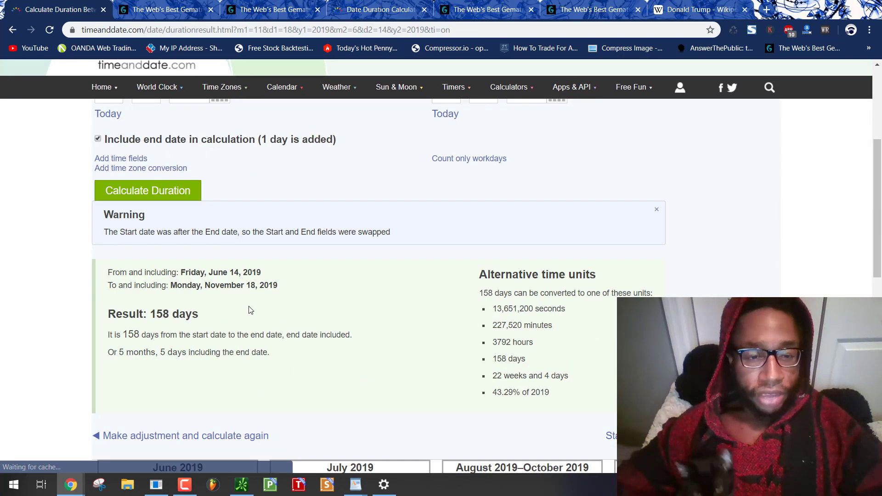
scroll(206, 304, "down", 2)
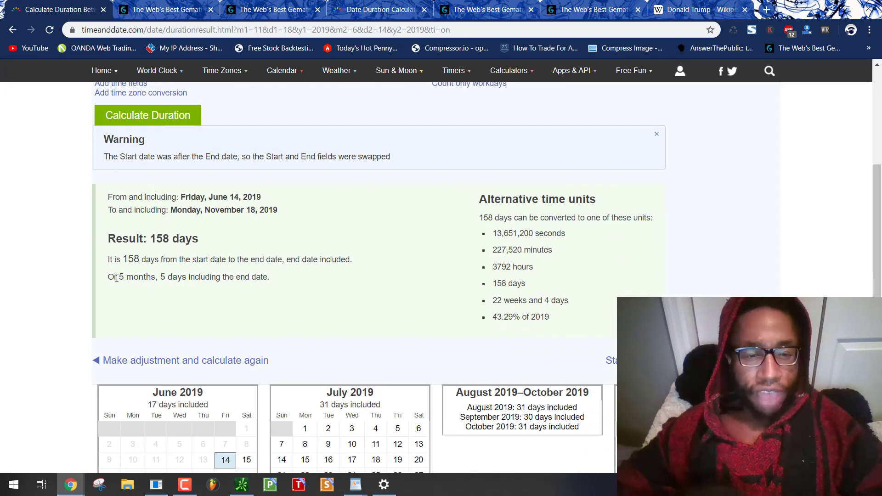
scroll(169, 253, "up", 1)
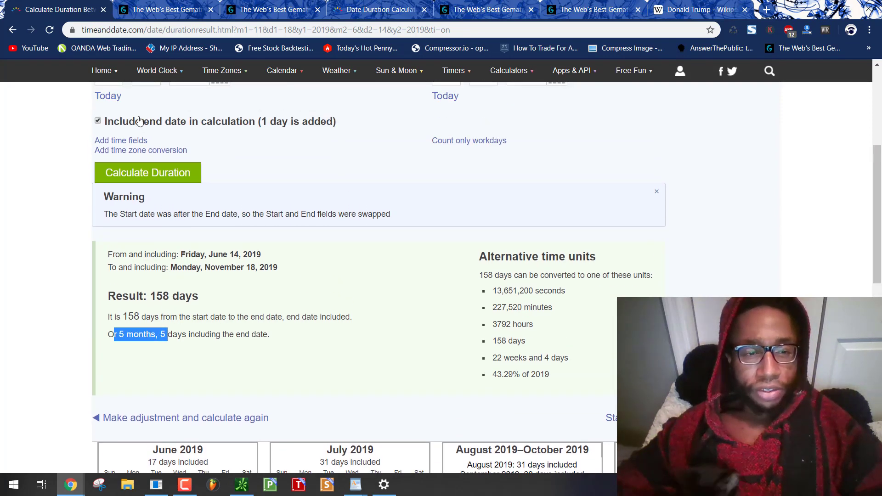
left_click(164, 176)
left_click(155, 173)
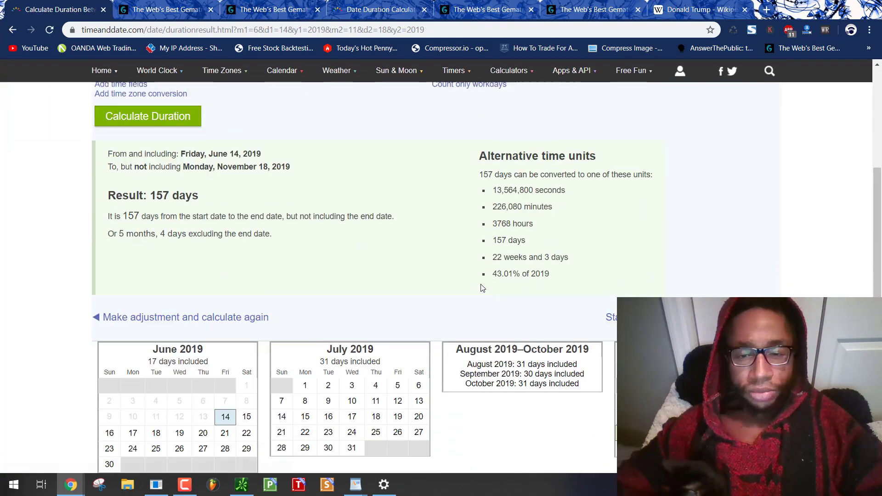
left_click_drag(491, 256, 579, 258)
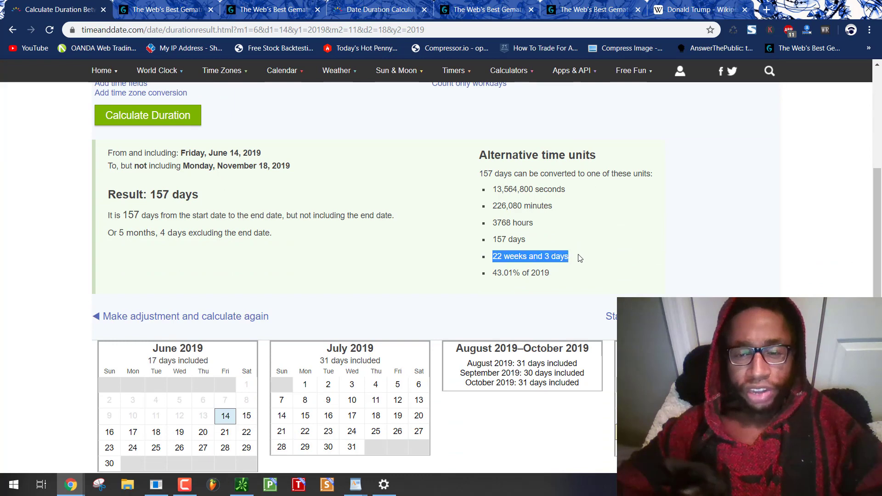
left_click(572, 265)
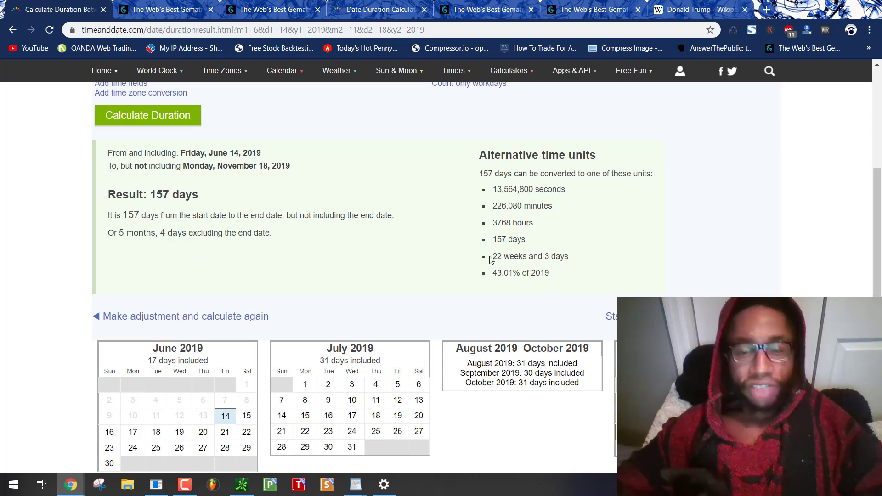
left_click_drag(494, 256, 568, 253)
View Gematrinator's number properties for 48 and then 223, and close the 223 popup
left_click(492, 9)
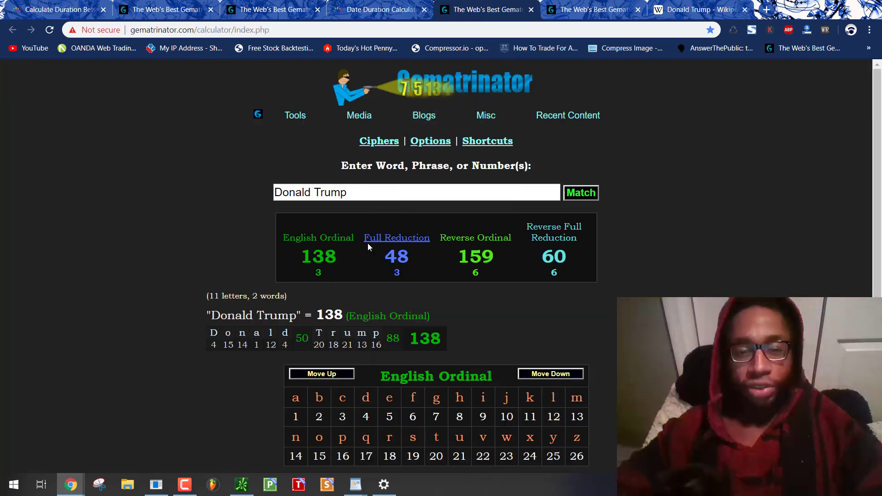
left_click(398, 256)
left_click(402, 261)
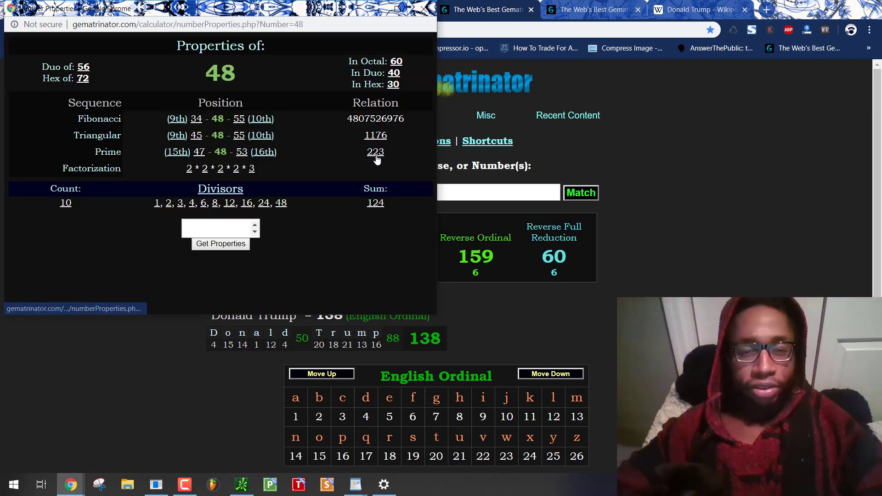
left_click(375, 152)
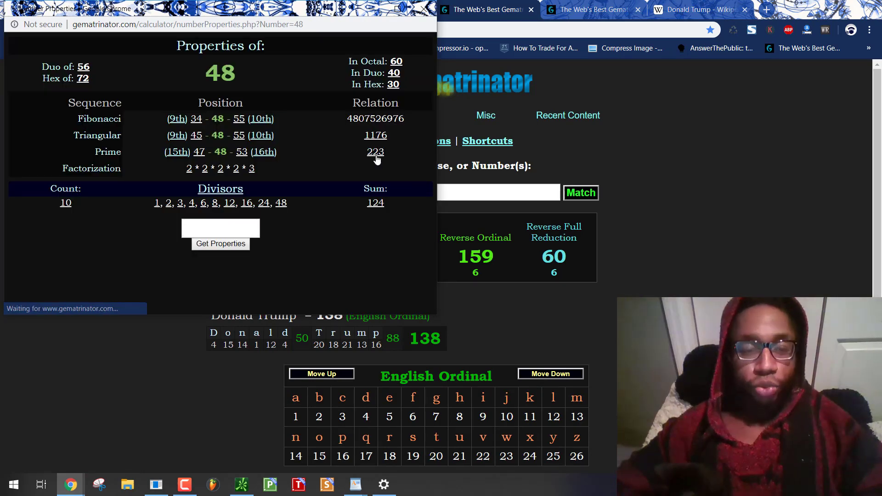
left_click(428, 8)
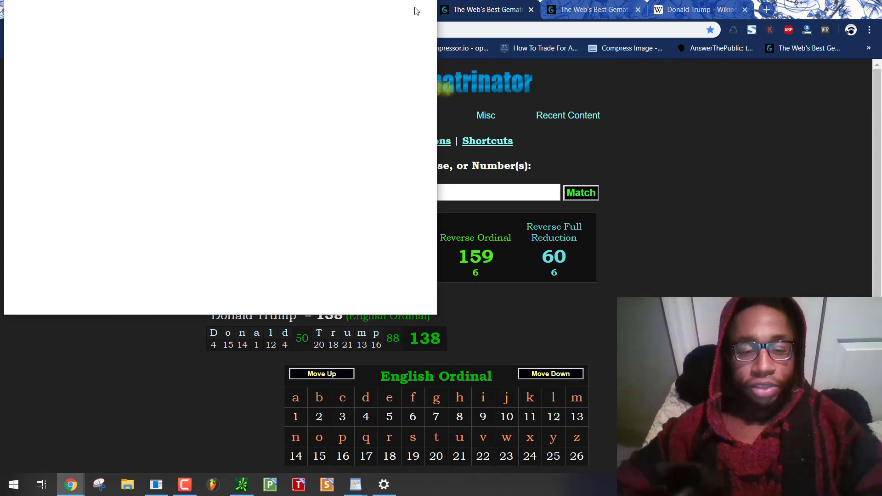
Reopen the June–November 2019 duration result after a look at the SPY daily chart
left_click(382, 10)
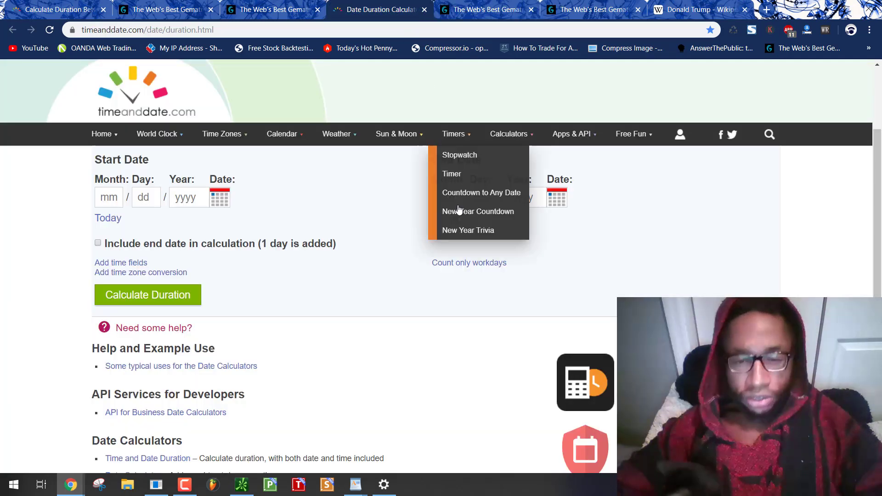
left_click(62, 10)
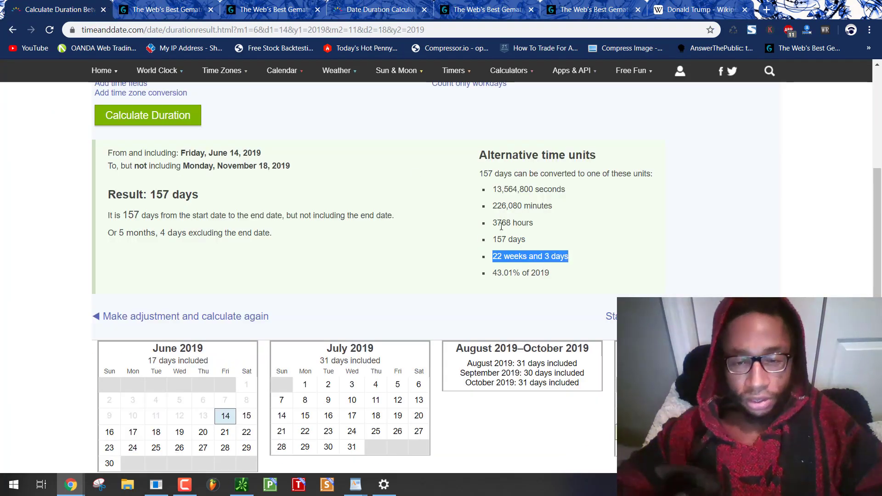
left_click(241, 485)
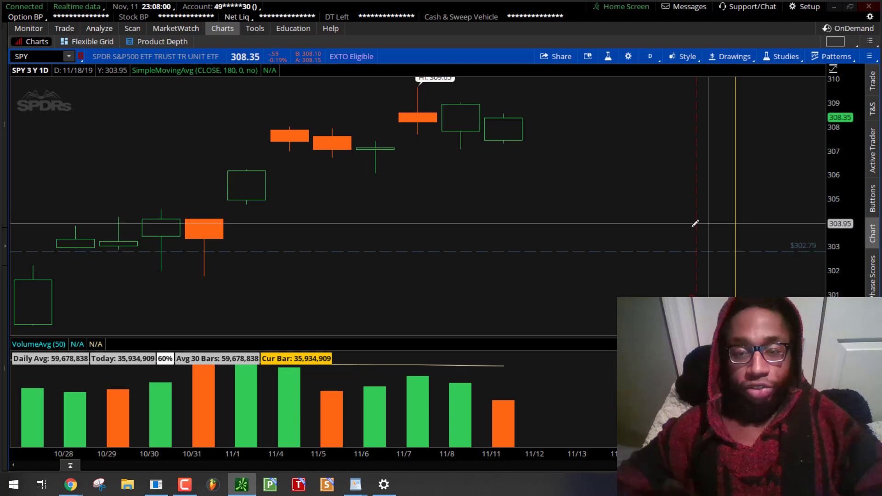
left_click(834, 7)
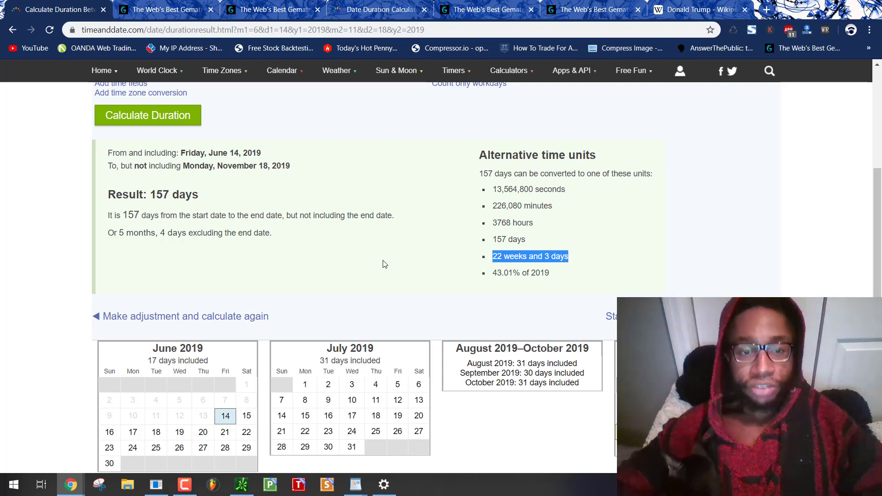
Highlight the result's 5 months, 4 days and 157 days figures
left_click(356, 226)
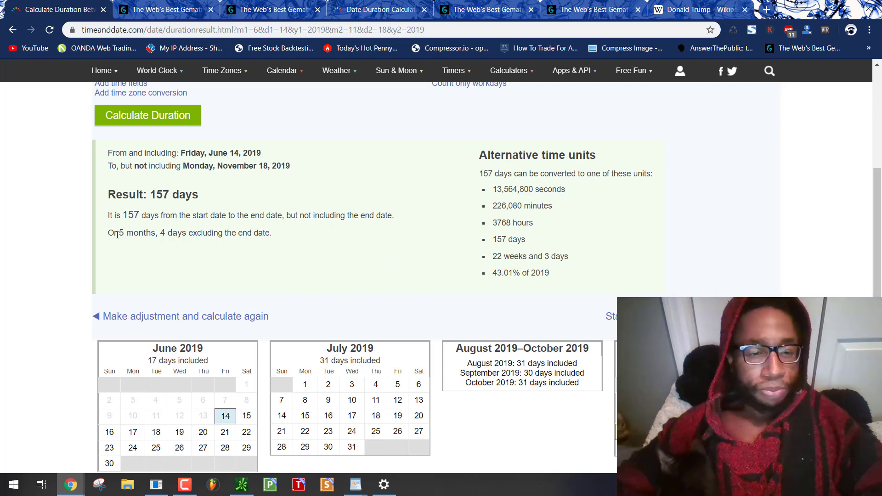
left_click_drag(114, 233, 174, 238)
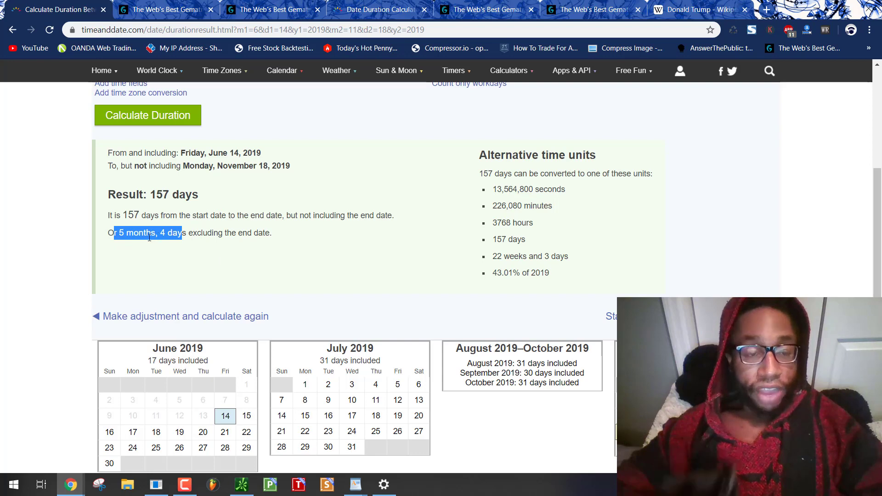
left_click(233, 250)
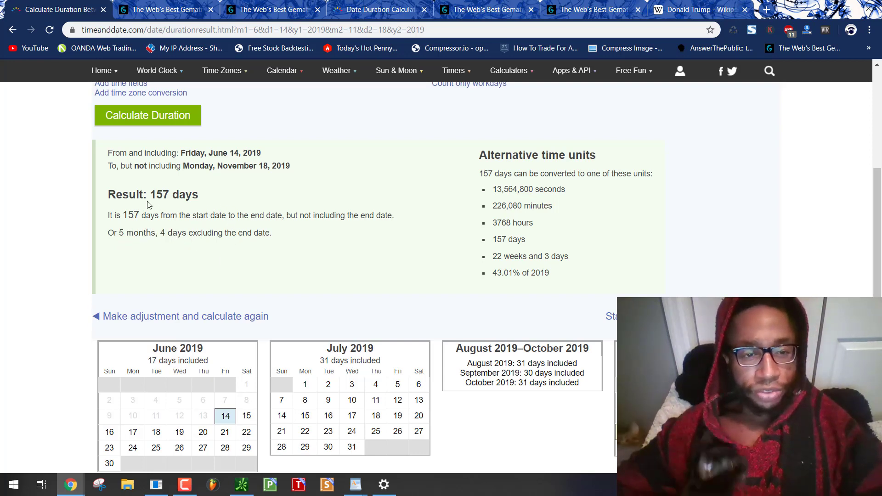
left_click_drag(150, 195, 192, 194)
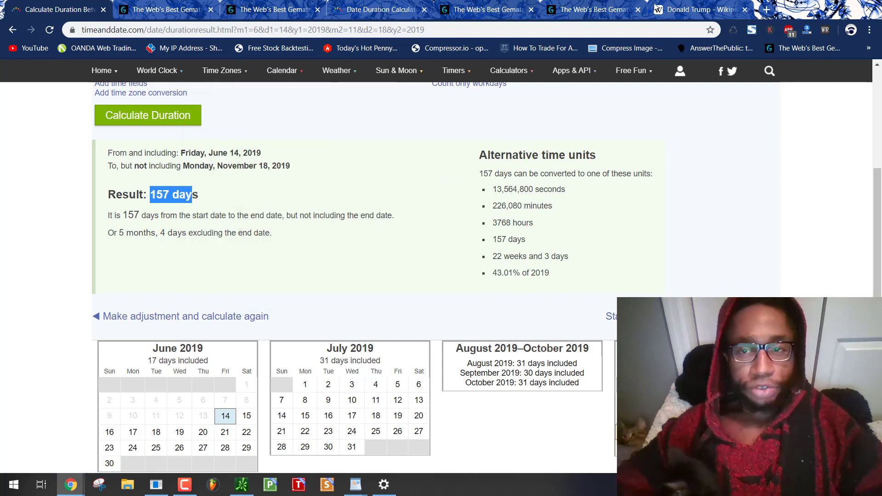
mouse_move(379, 10)
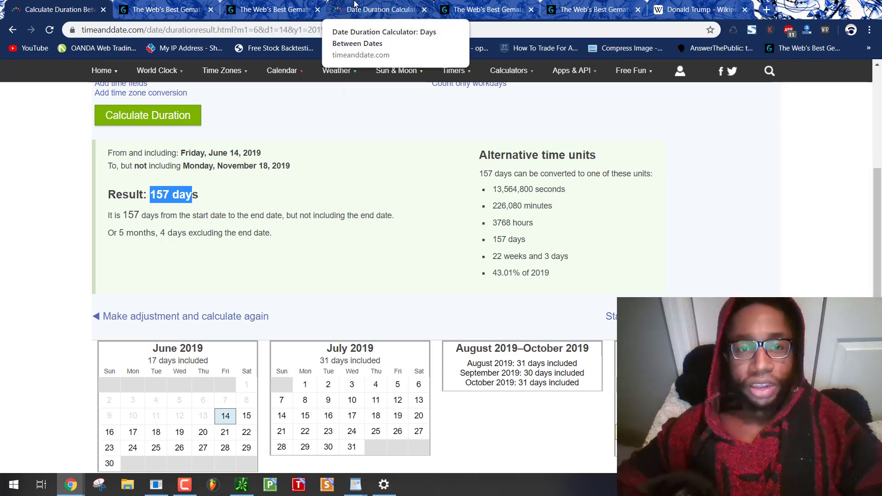
left_click(380, 9)
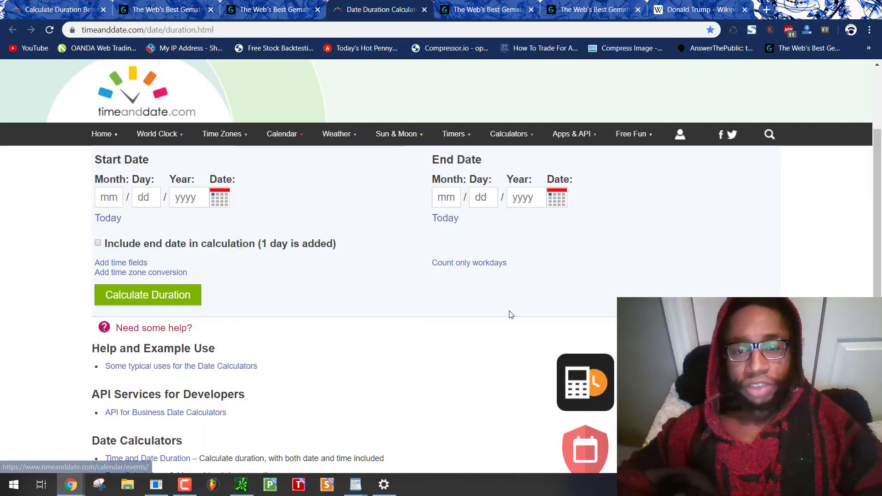
Bring up the SPY chart and autozoom it out to the full three years
left_click(706, 7)
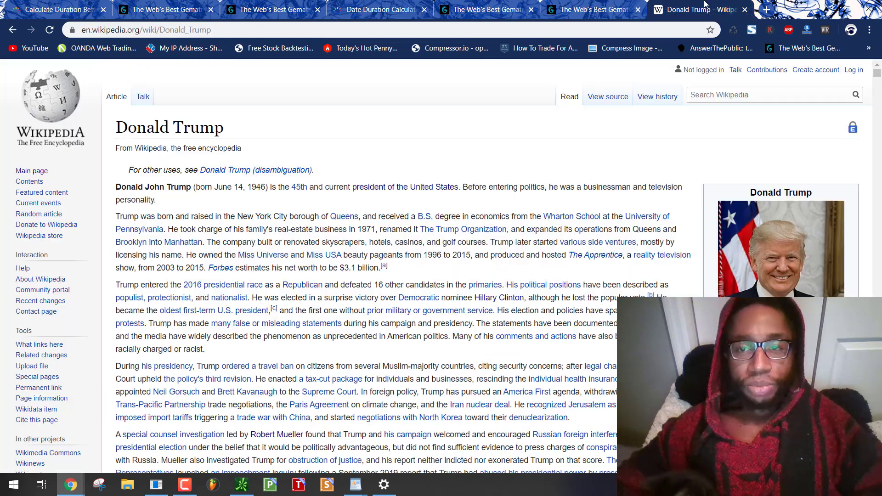
left_click(242, 484)
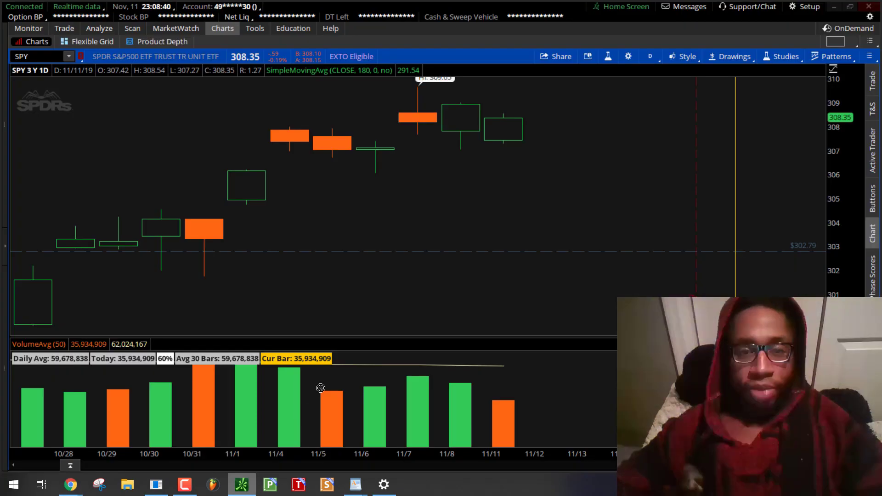
right_click(358, 181)
left_click(394, 190)
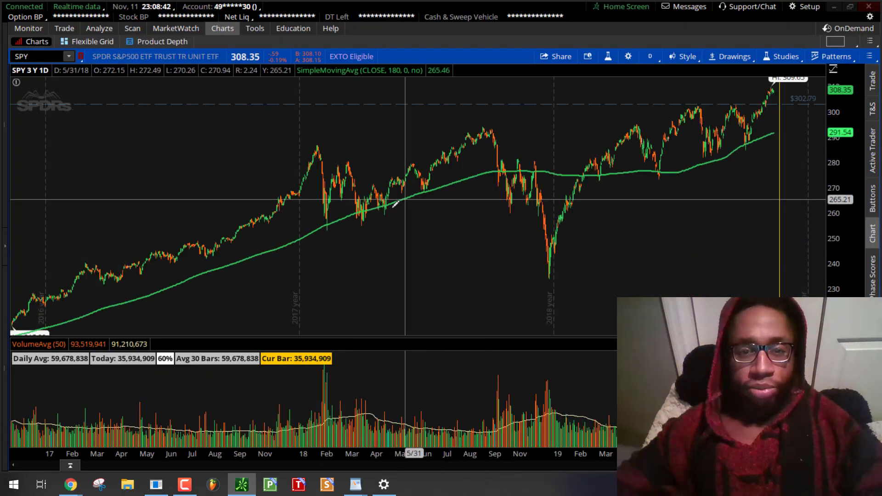
Zoom into the February–May 2019 and late-2018 selloffs, then autozoom back out
left_click_drag(669, 169, 689, 169)
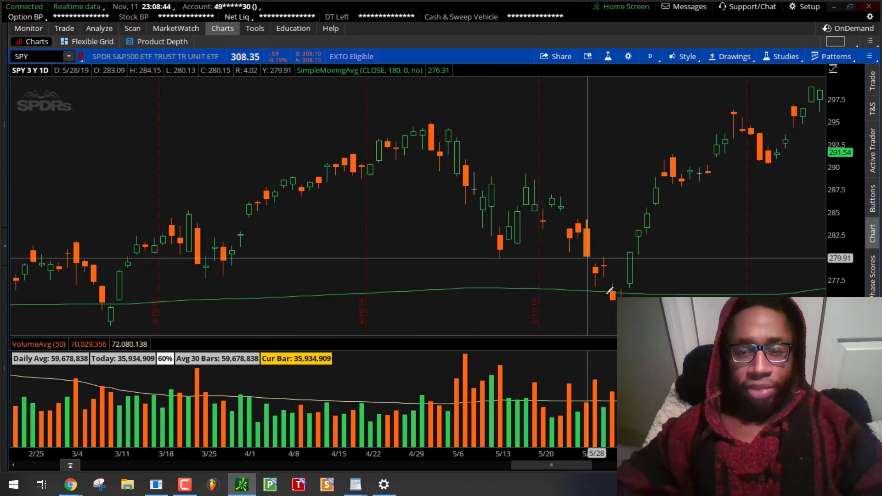
scroll(279, 285, "down", 8)
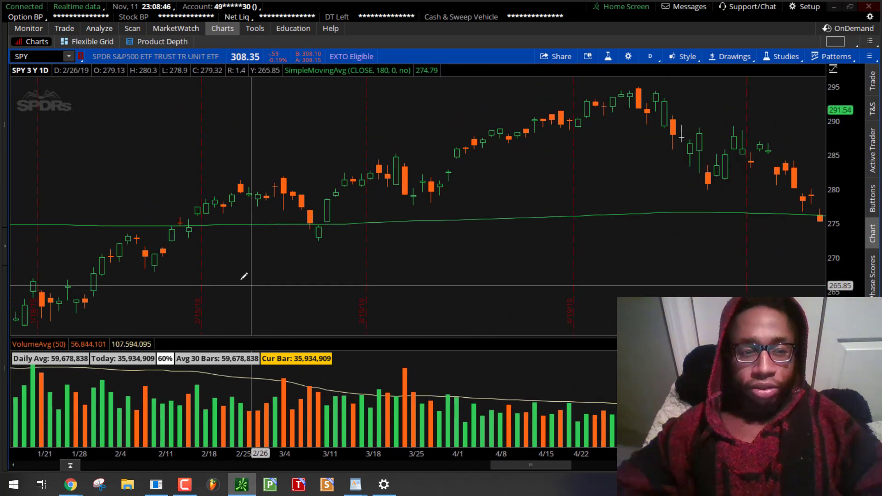
scroll(218, 278, "down", 4)
scroll(241, 207, "down", 3)
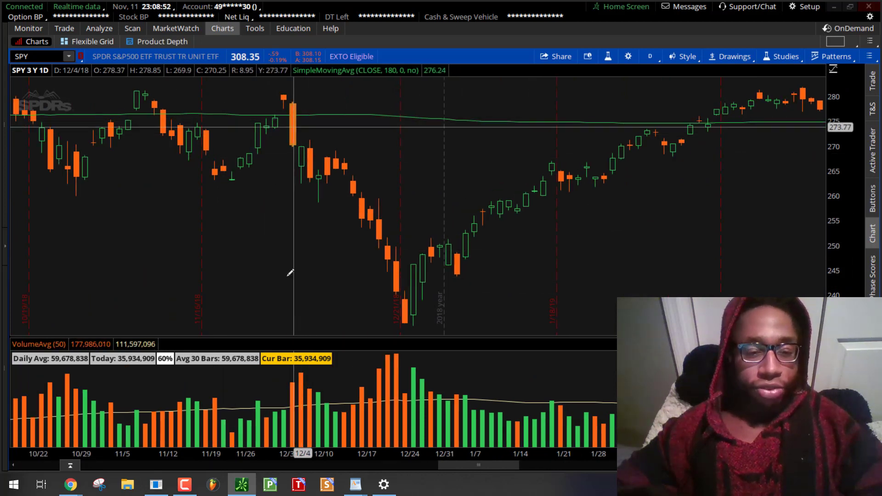
left_click_drag(257, 176, 558, 231)
right_click(434, 192)
left_click(456, 192)
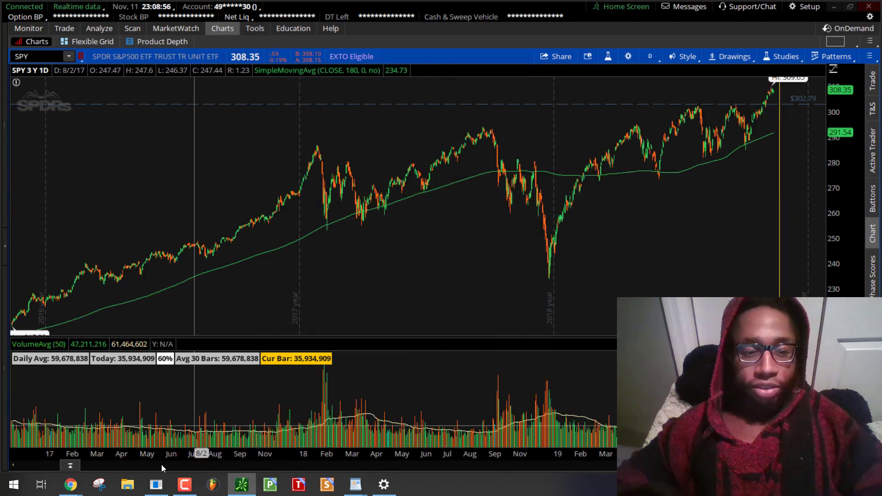
Run Numermat for December 4, 2018 and highlight its values, including Life Path 27
left_click(156, 485)
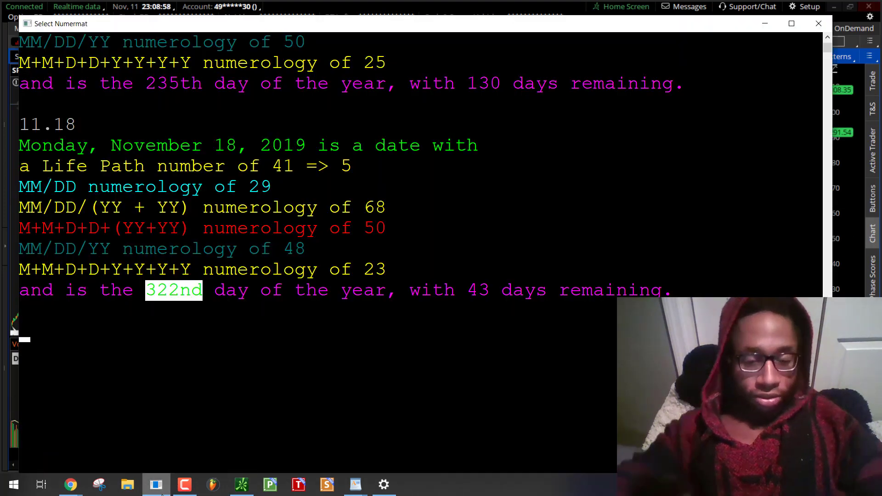
type("12.4.18")
key("Return")
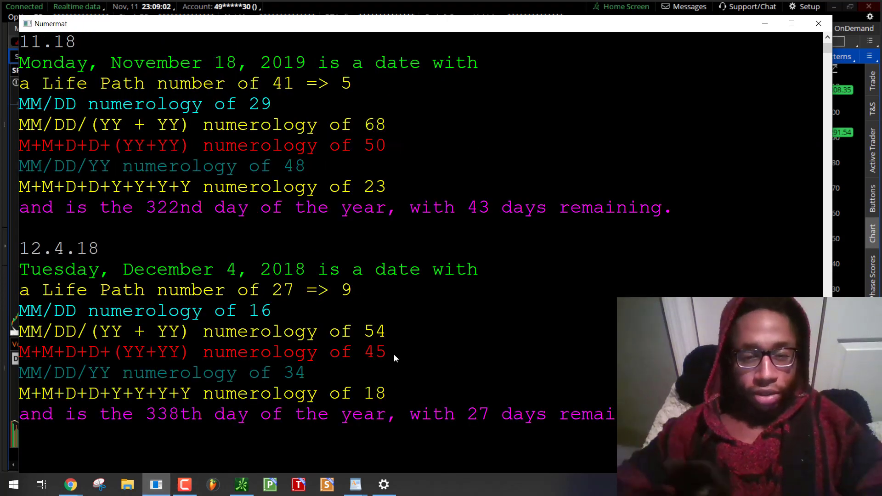
left_click(447, 378)
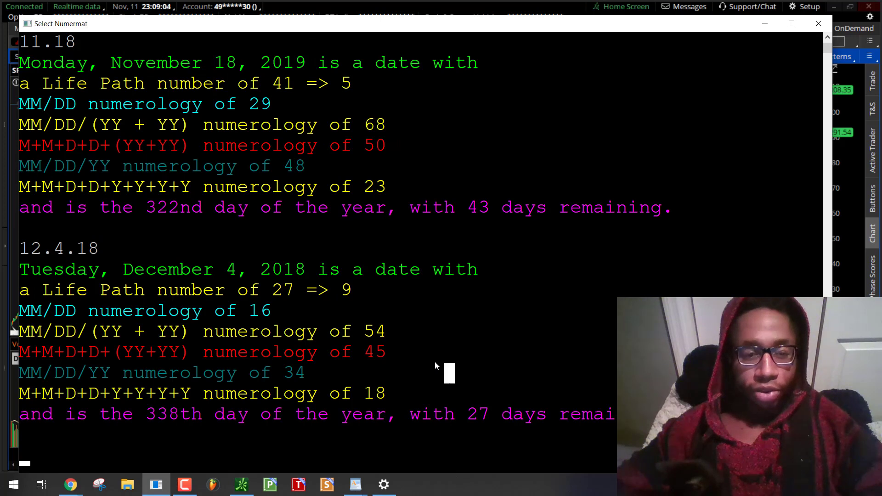
scroll(431, 361, "down", 3)
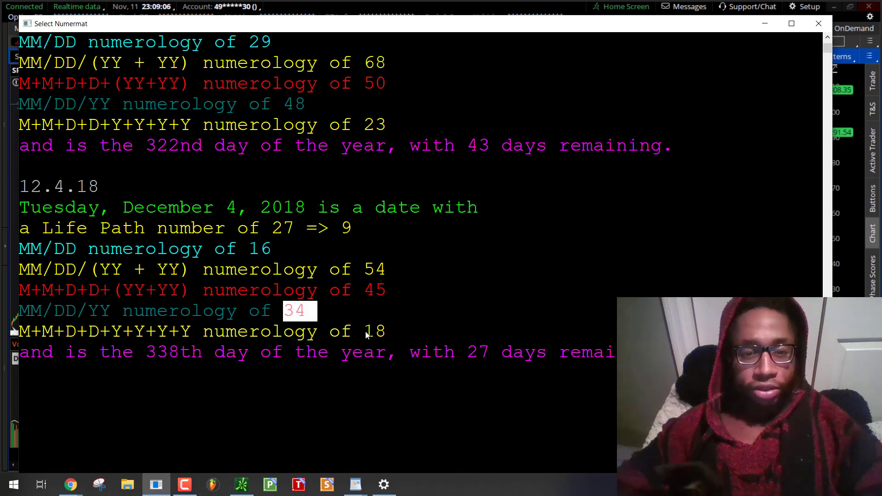
left_click_drag(373, 337, 21, 310)
left_click_drag(378, 268, 319, 269)
left_click_drag(293, 229, 239, 229)
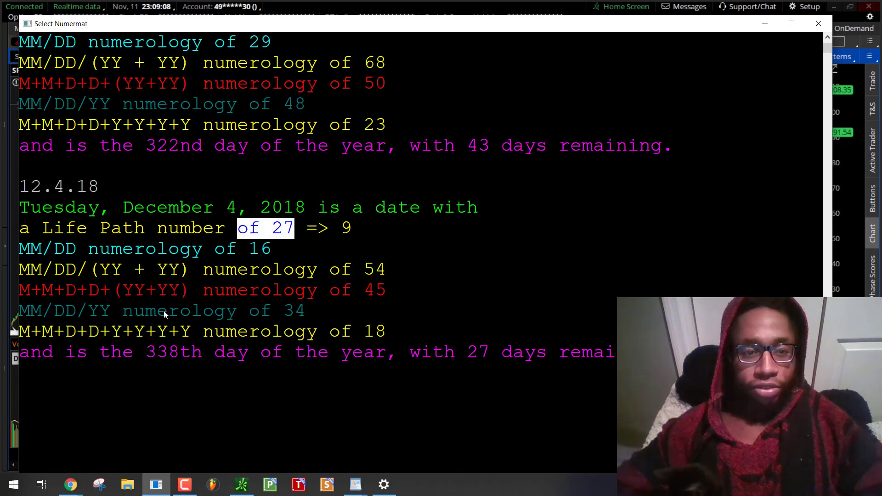
left_click(765, 24)
Set the span to June 14–December 4, 2018 and calculate it: 173 days
left_click(71, 485)
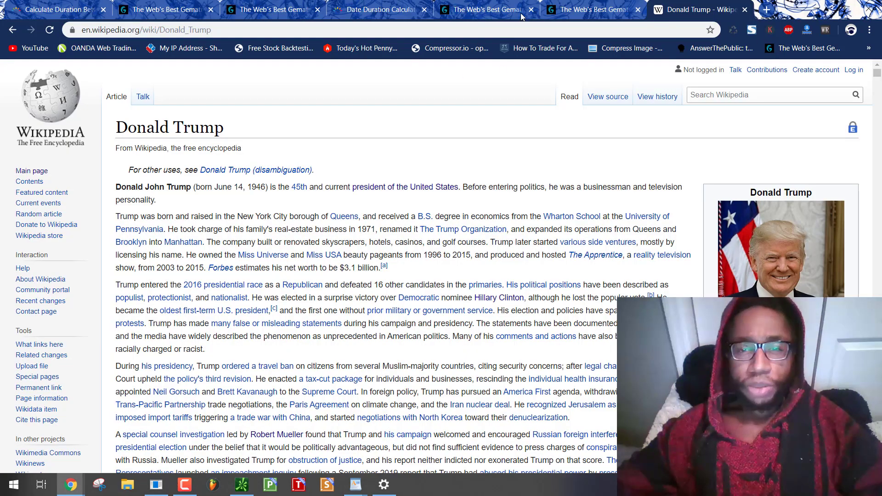
left_click(56, 10)
scroll(236, 219, "up", 1)
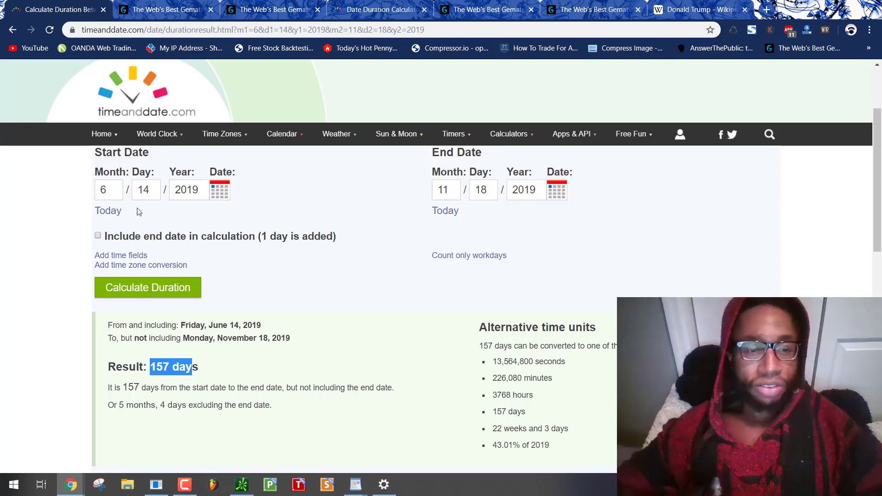
double_click(443, 190)
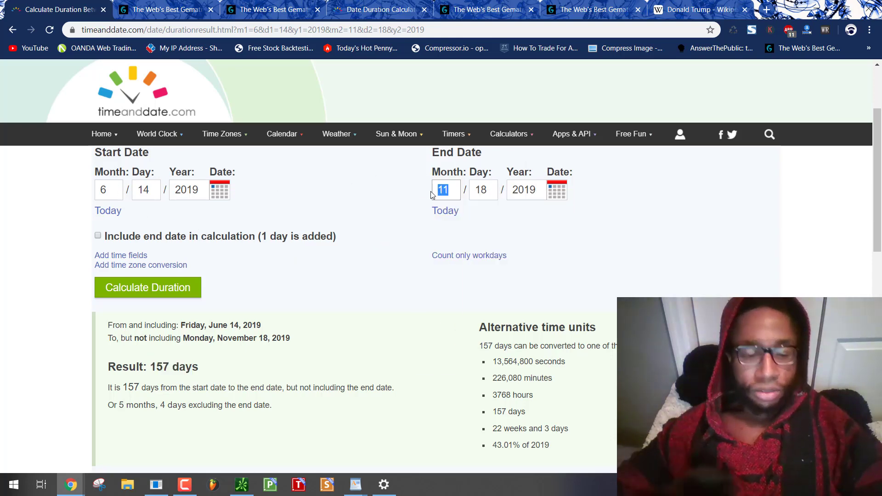
type("12")
double_click(480, 190)
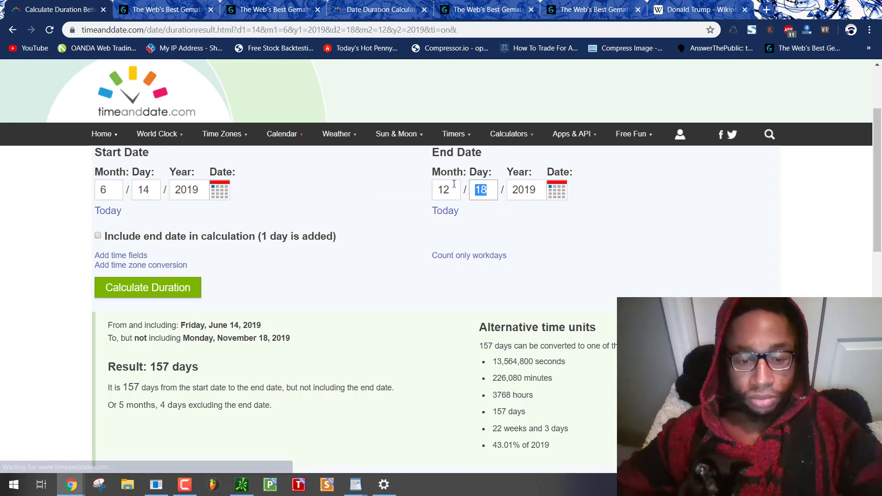
type("4")
double_click(524, 189)
type("2018")
double_click(182, 190)
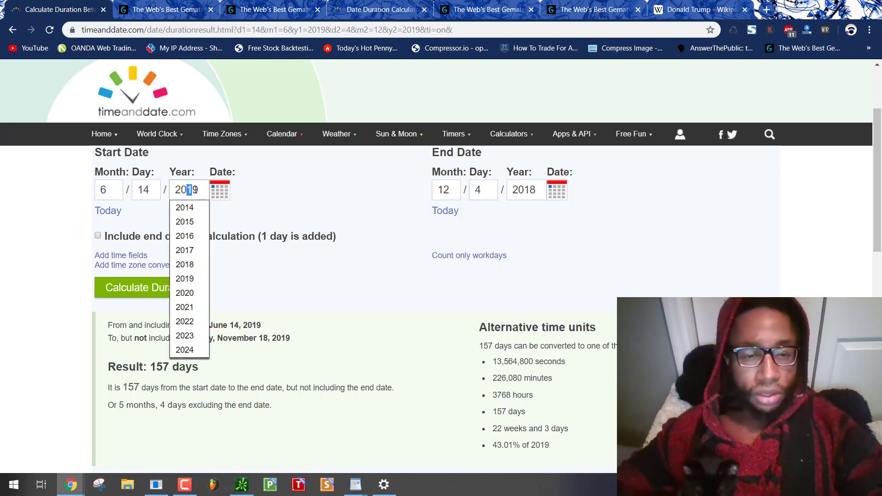
type("2018")
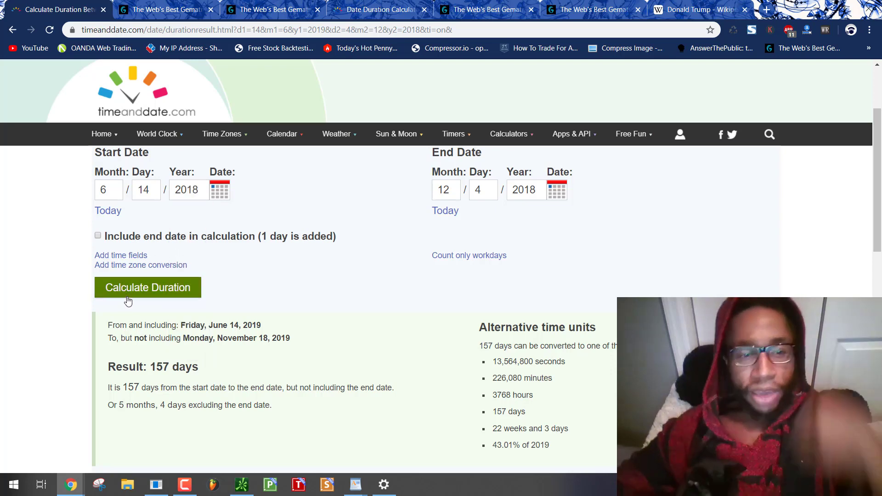
left_click(143, 289)
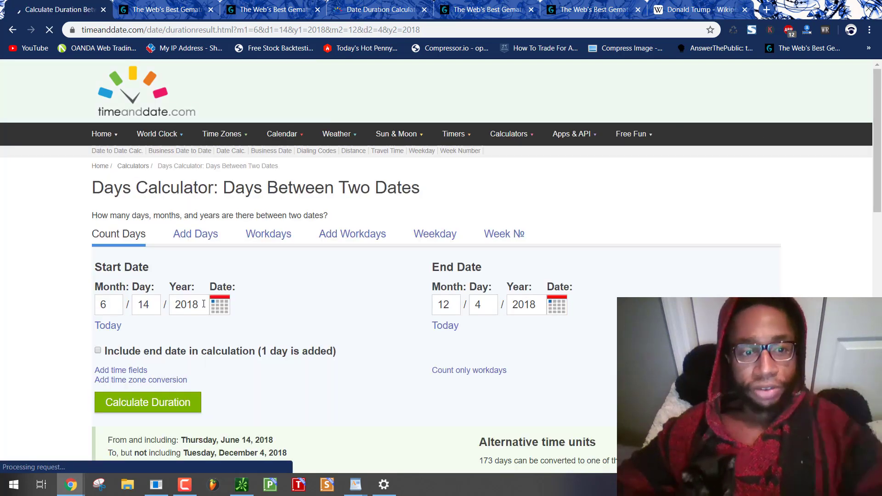
scroll(234, 277, "down", 1)
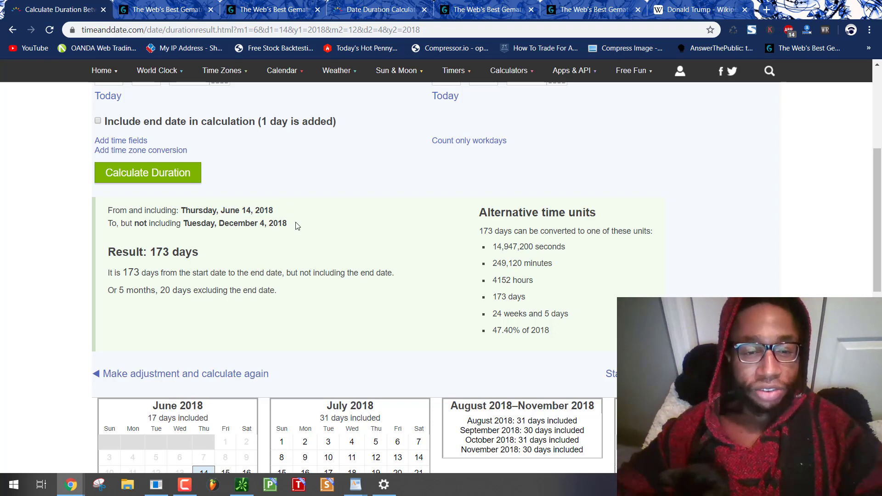
left_click_drag(288, 224, 229, 224)
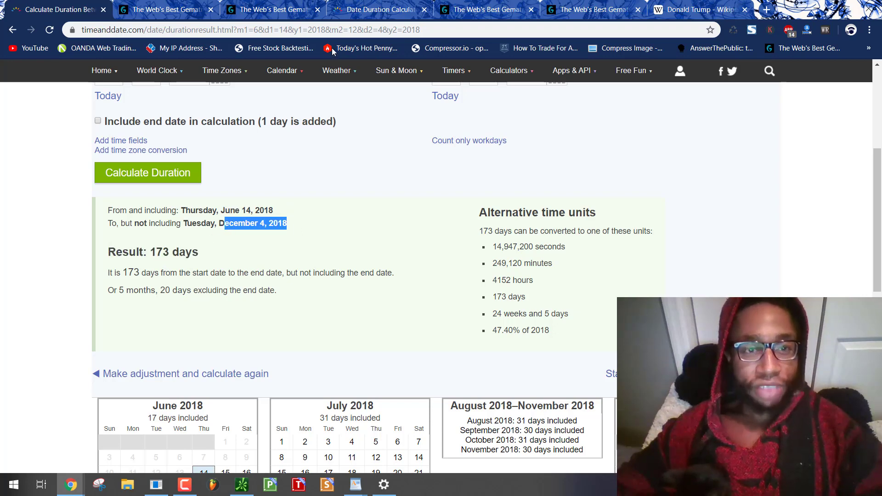
Check Market's Reverse Full Reduction breakdown and the properties of 173, the 40th prime
left_click(273, 9)
left_click(555, 199)
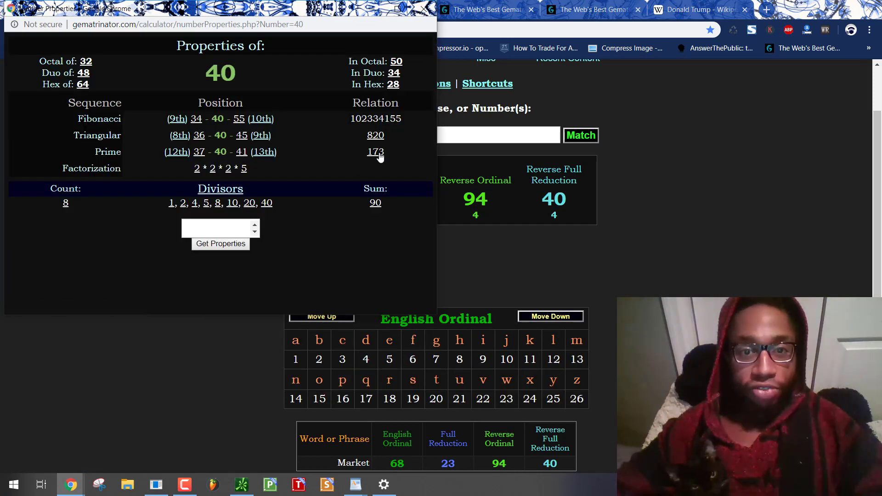
left_click(376, 152)
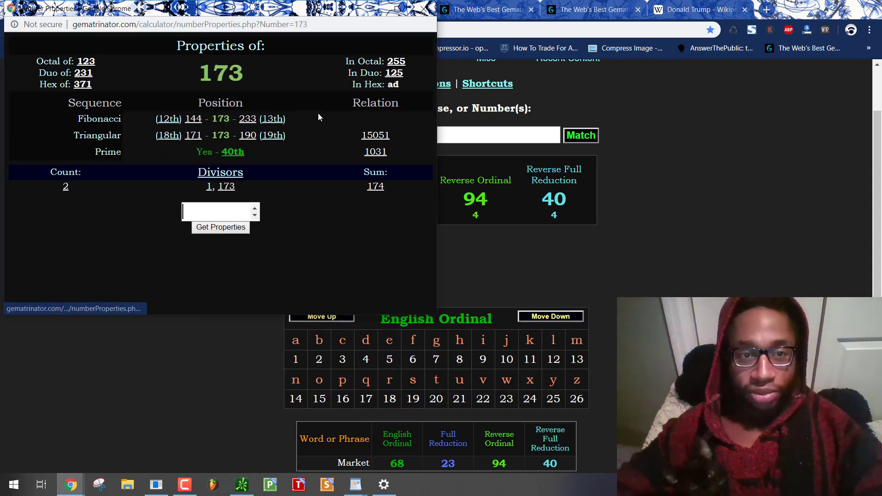
left_click(425, 9)
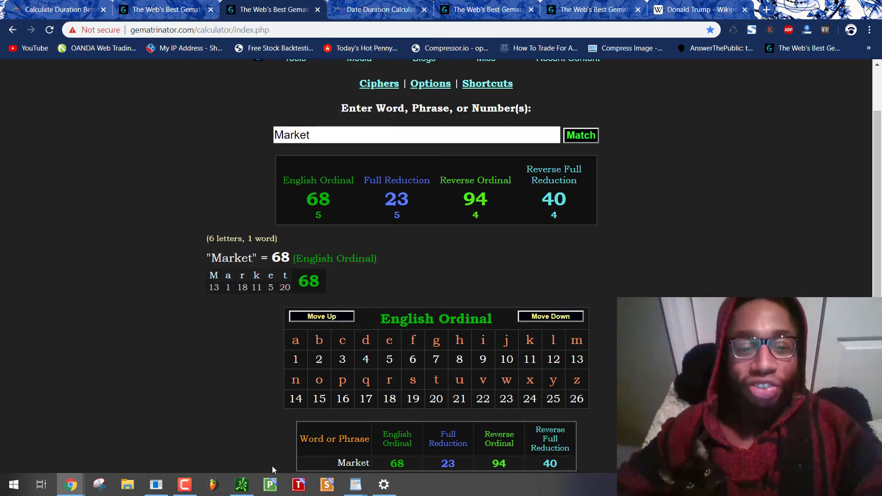
Drag-zoom the SPY daily chart into late 2018, around November–December
left_click(242, 485)
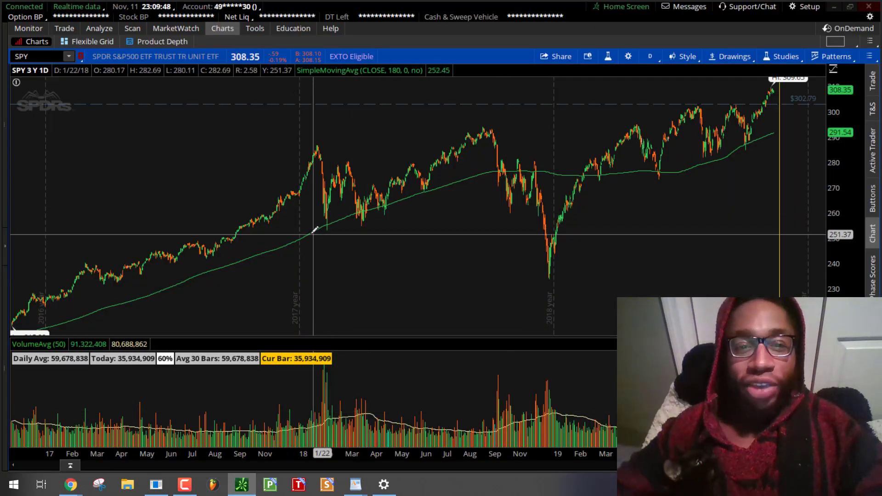
left_click_drag(448, 198, 571, 207)
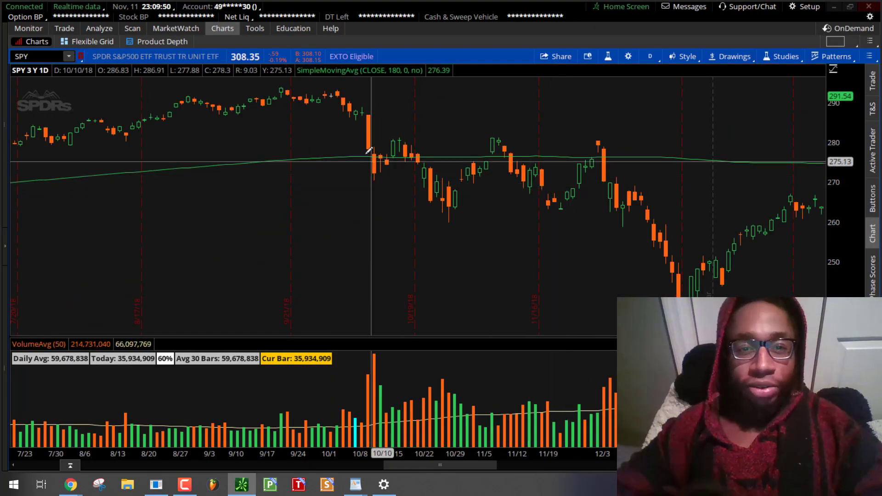
mouse_move(372, 135)
left_mouse_down()
mouse_move(253, 181)
mouse_move(478, 166)
mouse_move(681, 166)
left_mouse_up()
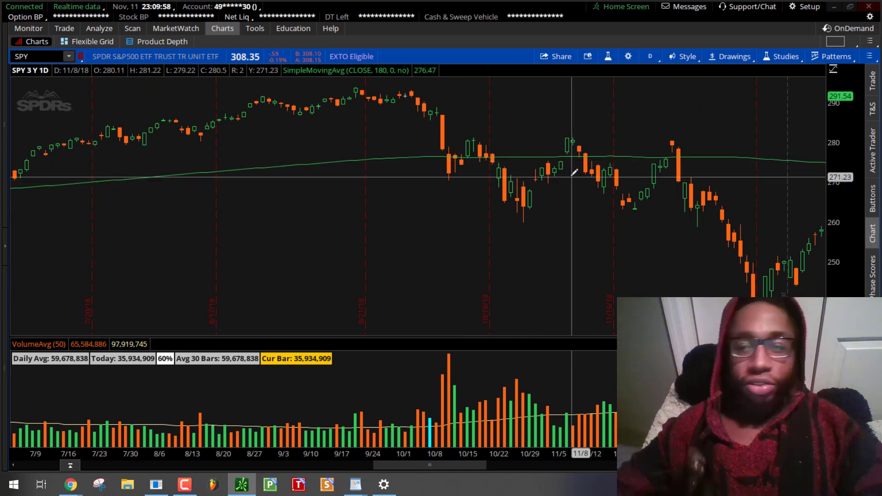
left_click_drag(572, 172, 640, 175)
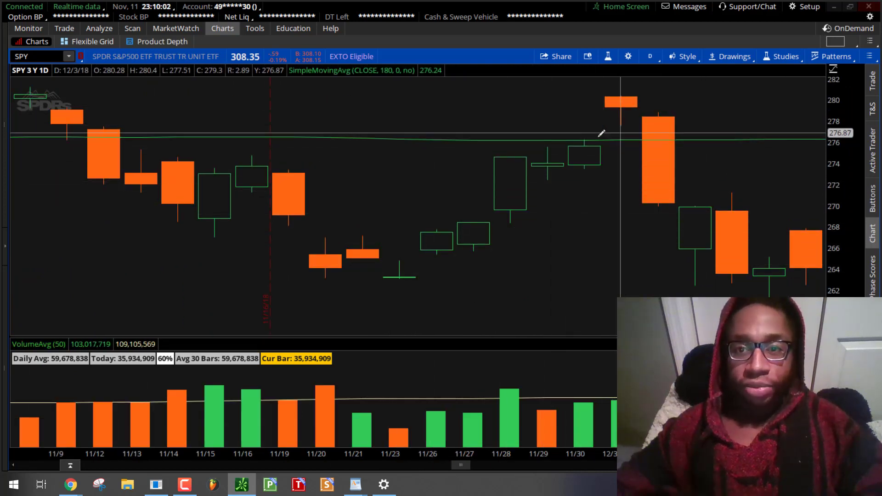
left_click_drag(600, 149, 633, 124)
scroll(633, 124, "down", 1)
scroll(517, 124, "up", 1)
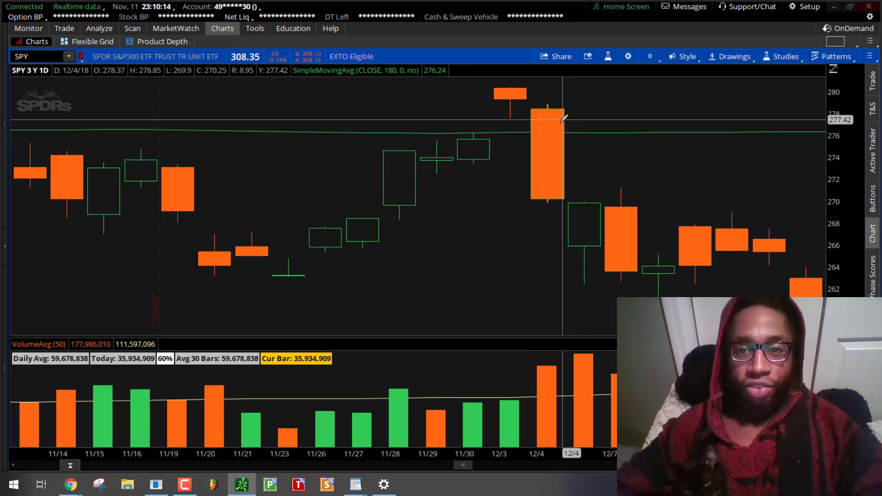
Reset with Autozoom, then zoom to the October 10, 2018 drop candle closing at 278.3
right_click(590, 97)
left_click(607, 107)
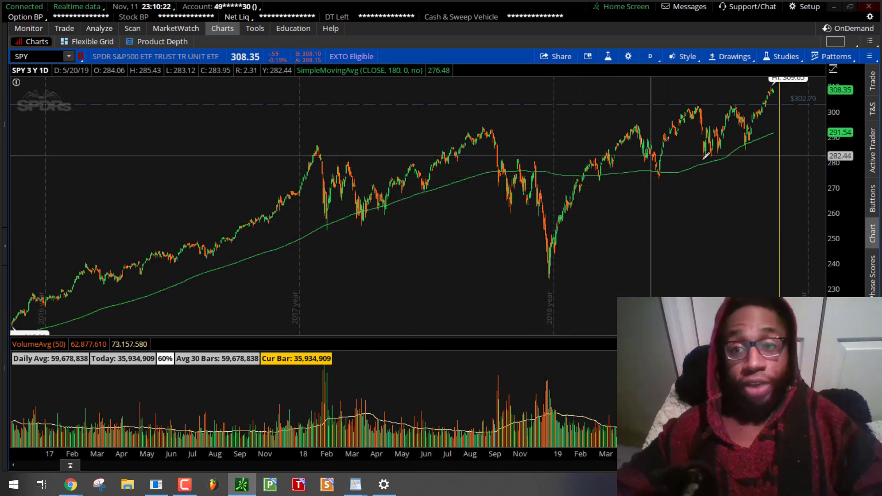
left_click_drag(357, 217, 689, 206)
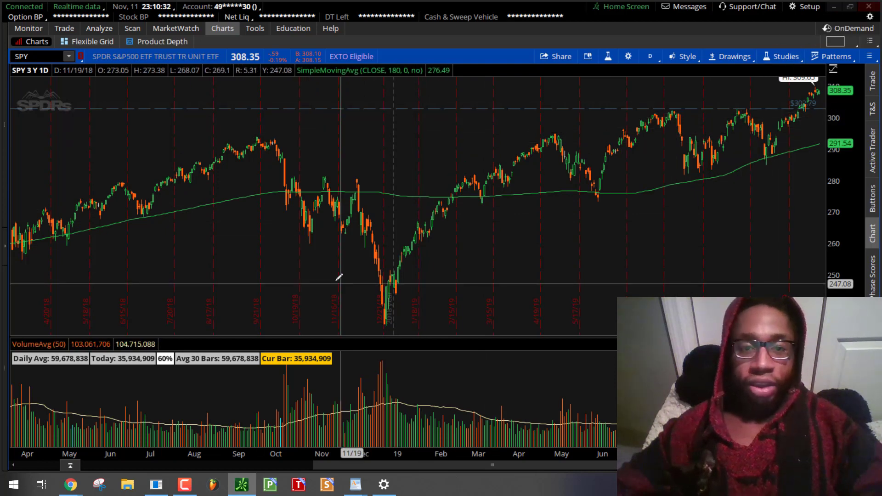
left_click_drag(279, 227, 448, 220)
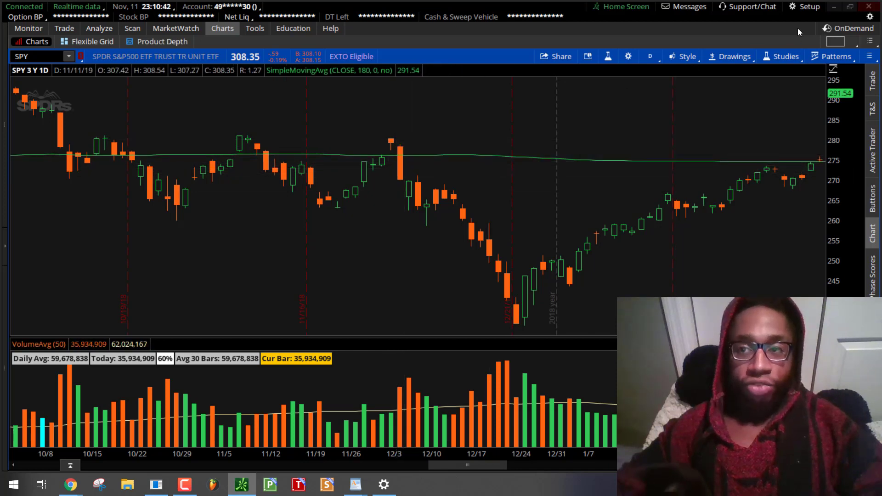
left_click(834, 8)
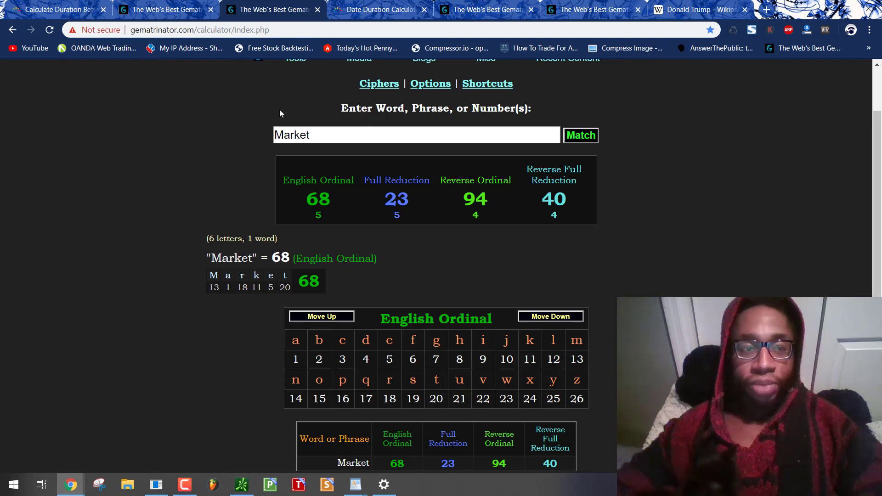
left_click(242, 485)
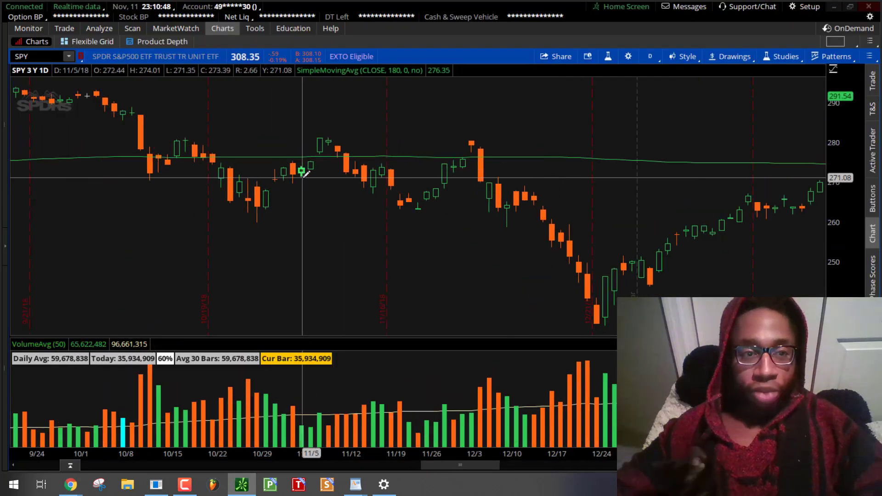
left_click_drag(207, 181, 572, 160)
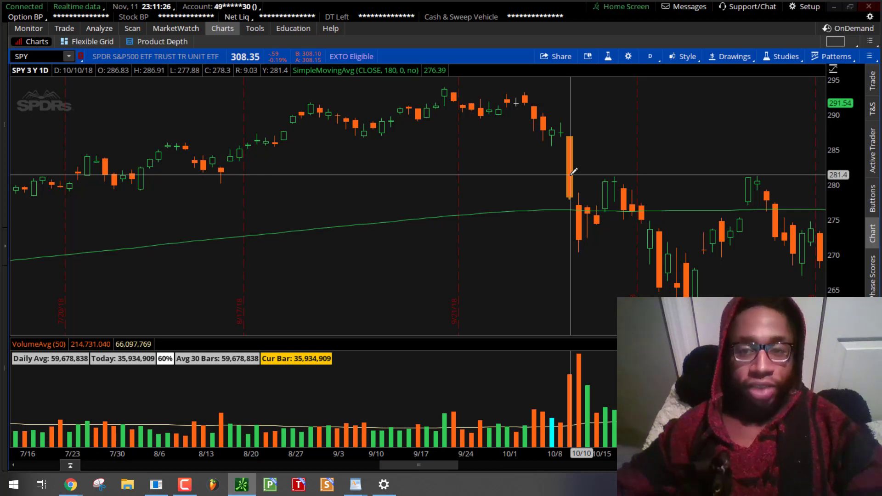
Run Numermat for 10.10.18 and highlight the sum of 40 (Life Path 31)
left_click(156, 484)
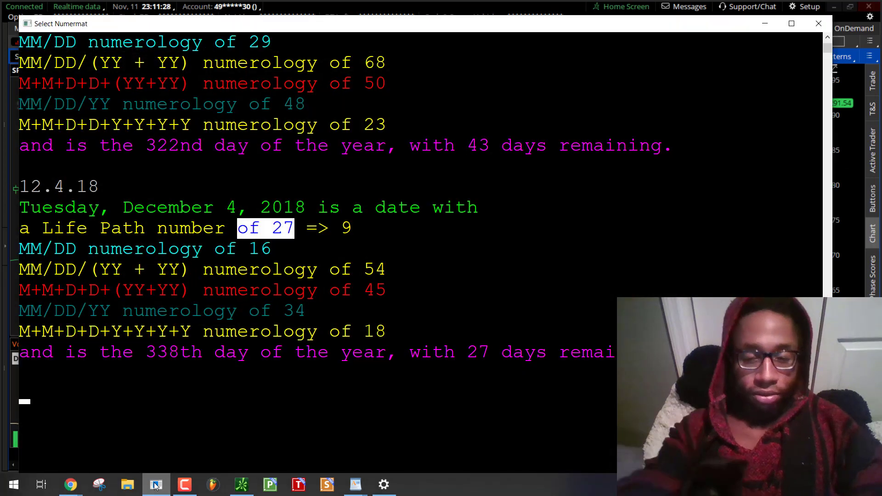
type("10.10.18")
key("Return")
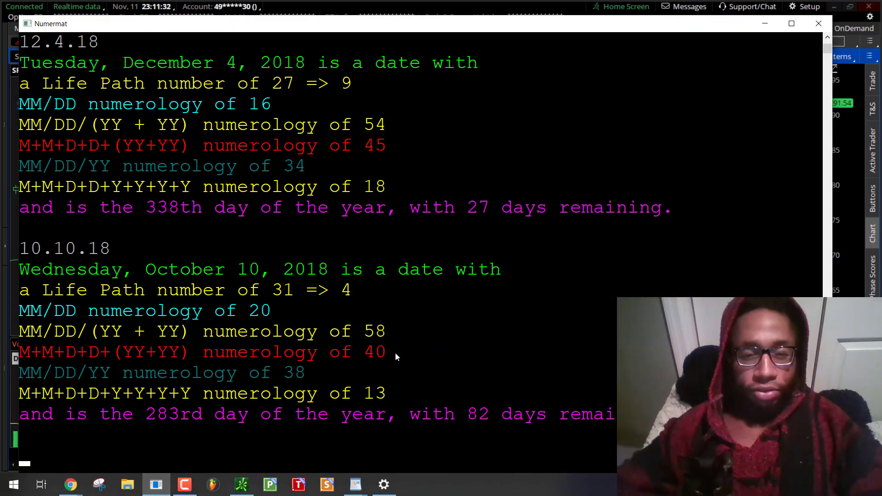
scroll(509, 357, "down", 2)
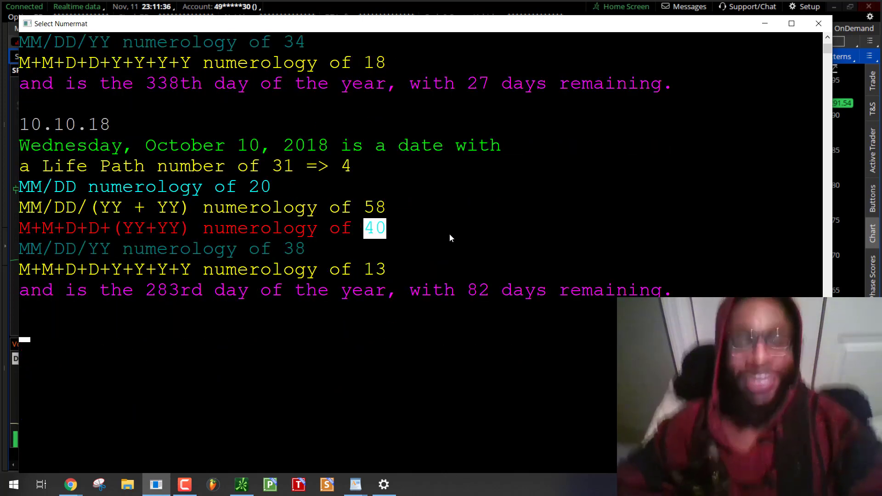
left_click(440, 250)
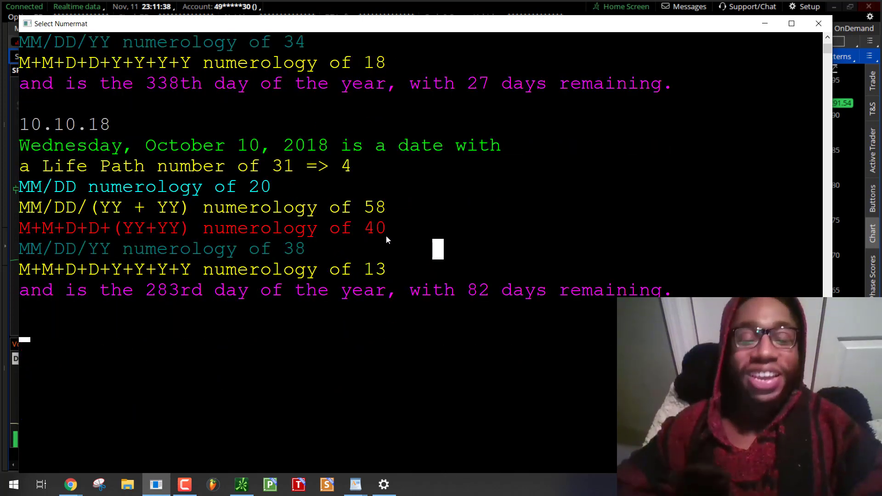
left_click_drag(386, 236, 347, 250)
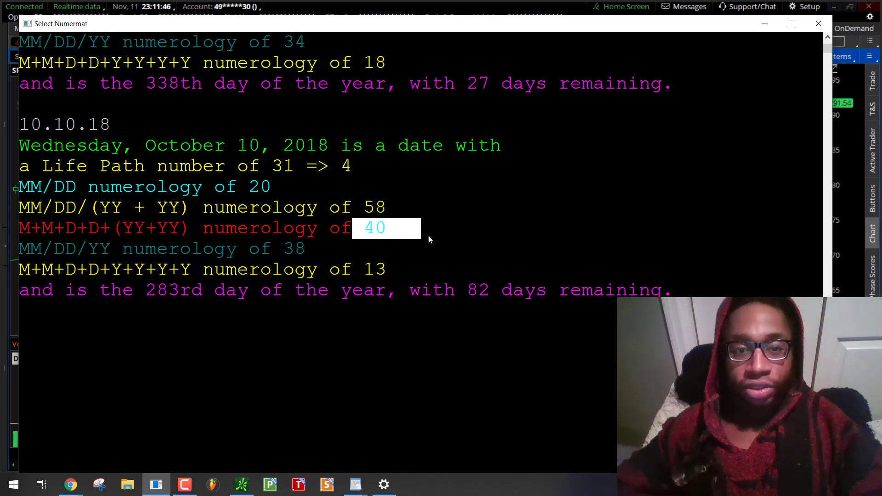
scroll(428, 235, "up", 3)
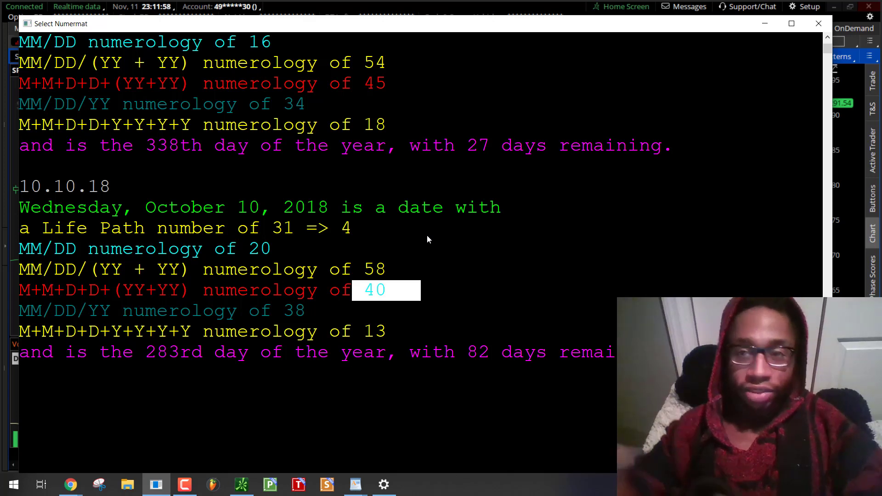
Hide Numermat and pan the SPY chart forward past the October 2018 drop
left_click(765, 23)
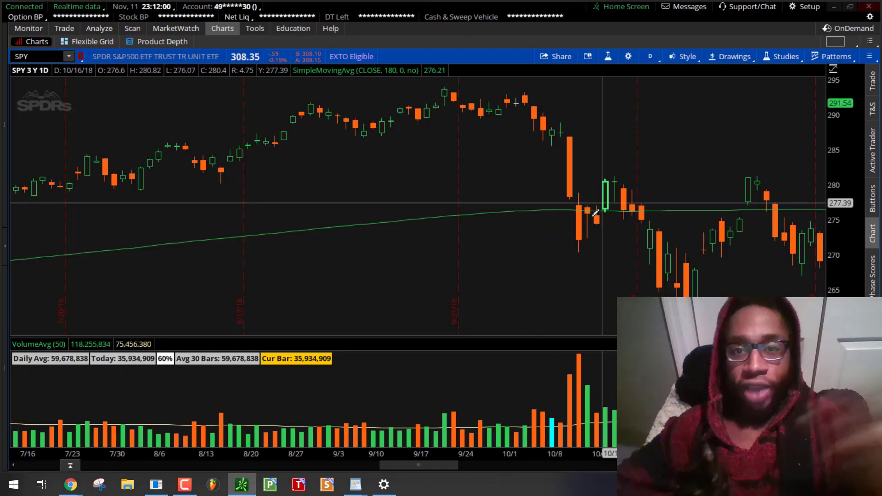
scroll(433, 235, "down", 3)
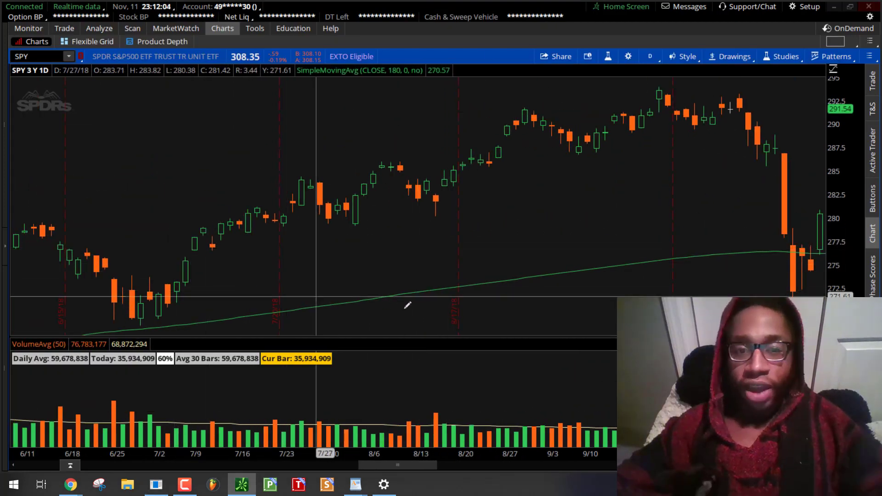
scroll(631, 238, "up", 1)
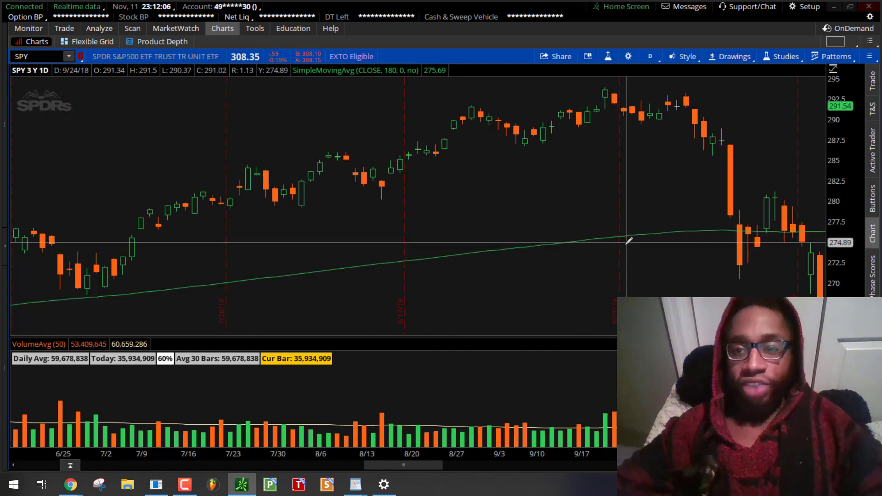
scroll(631, 237, "up", 1)
scroll(631, 238, "up", 1)
scroll(629, 238, "up", 1)
scroll(628, 238, "up", 1)
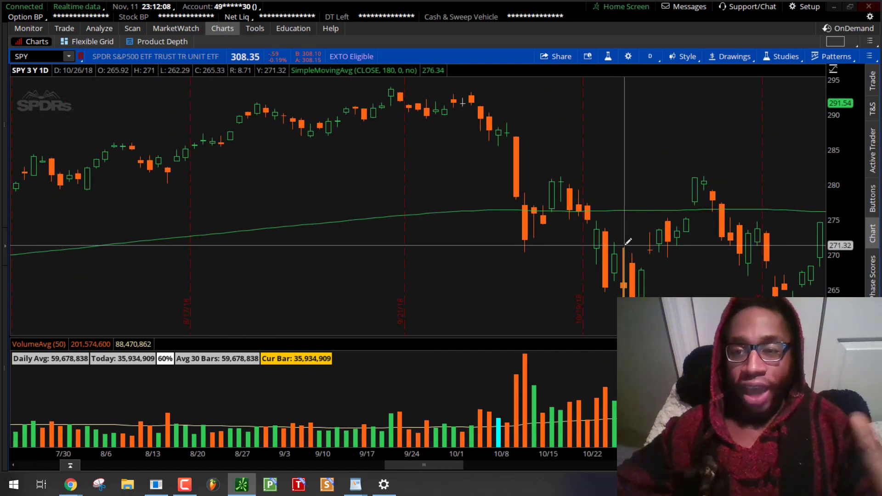
scroll(631, 240, "up", 1)
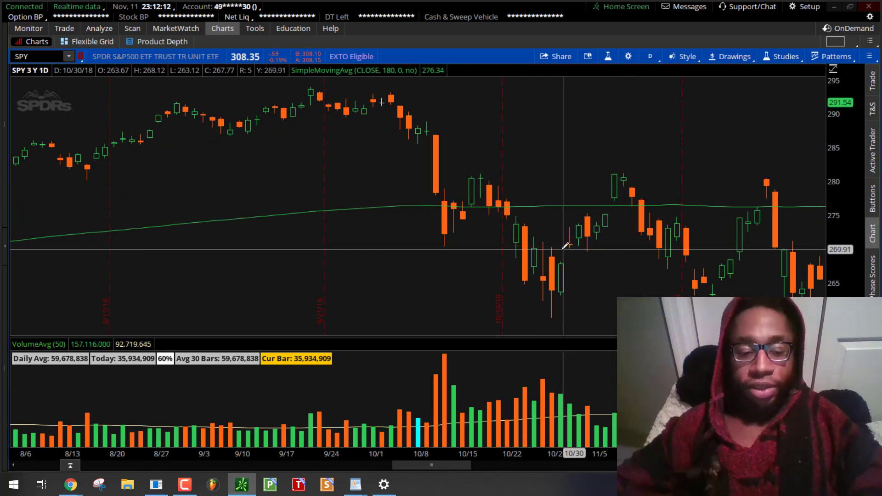
key("alt+Tab")
key("alt+Tab")
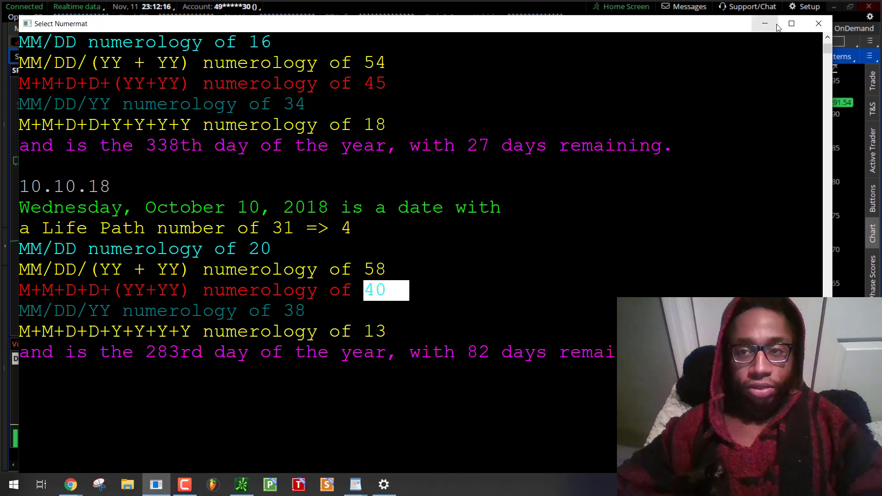
left_click(763, 24)
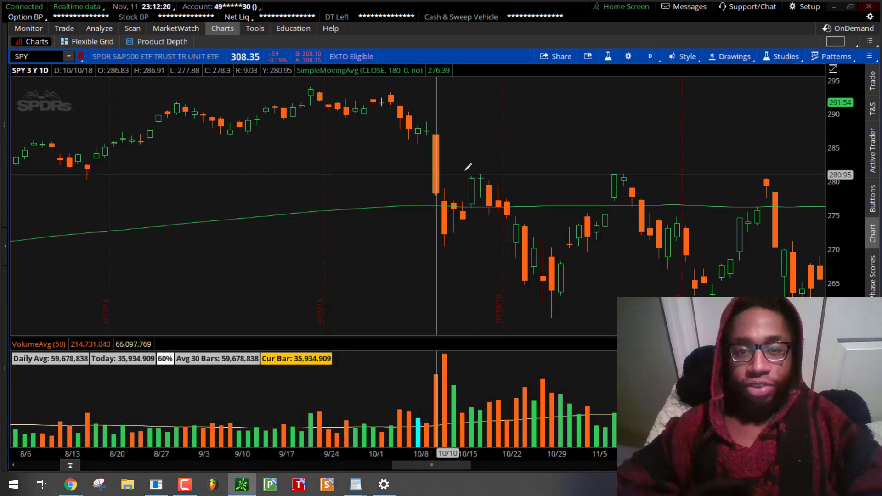
right_click(526, 149)
left_click(494, 57)
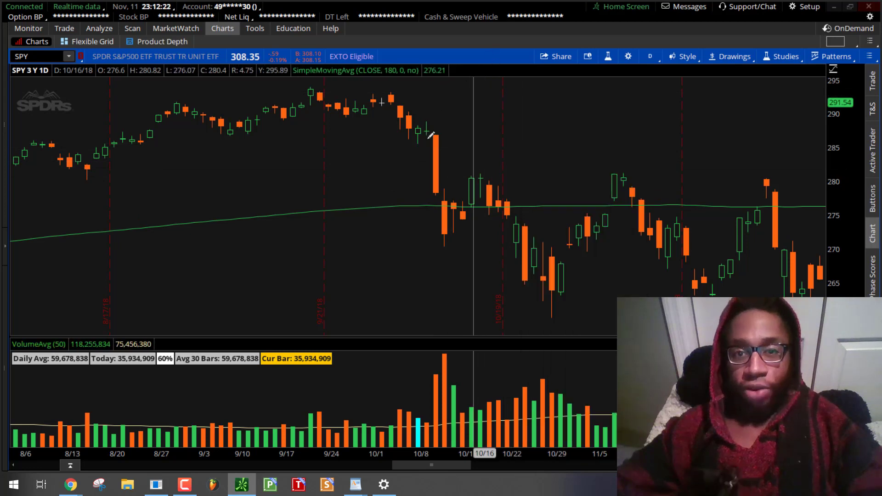
left_click_drag(758, 133, 631, 132)
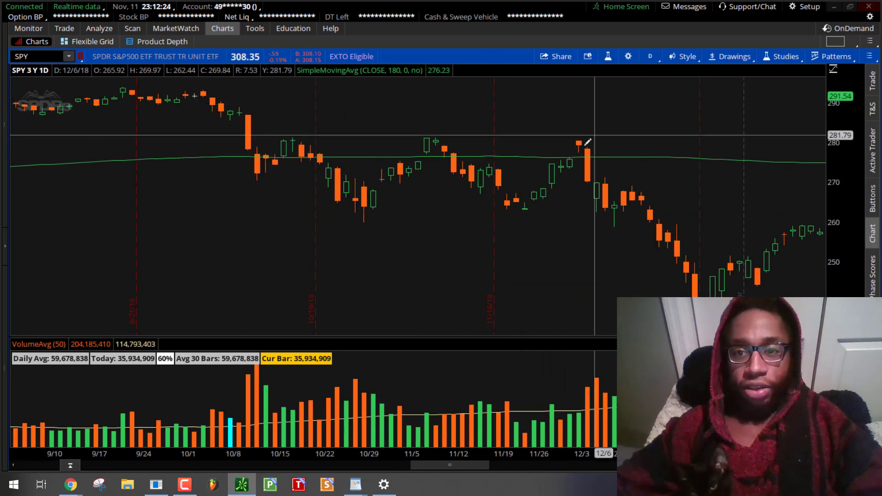
scroll(587, 154, "down", 6)
scroll(588, 153, "down", 4)
scroll(588, 153, "down", 4)
scroll(588, 153, "down", 5)
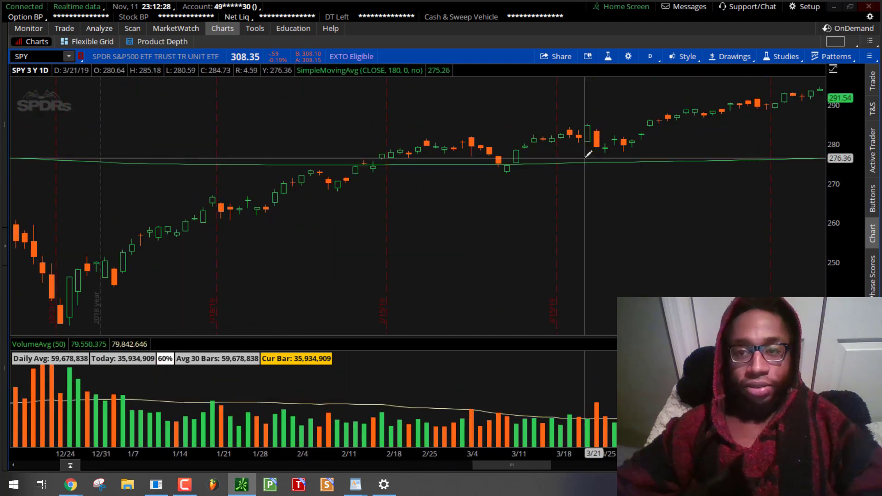
scroll(587, 153, "down", 5)
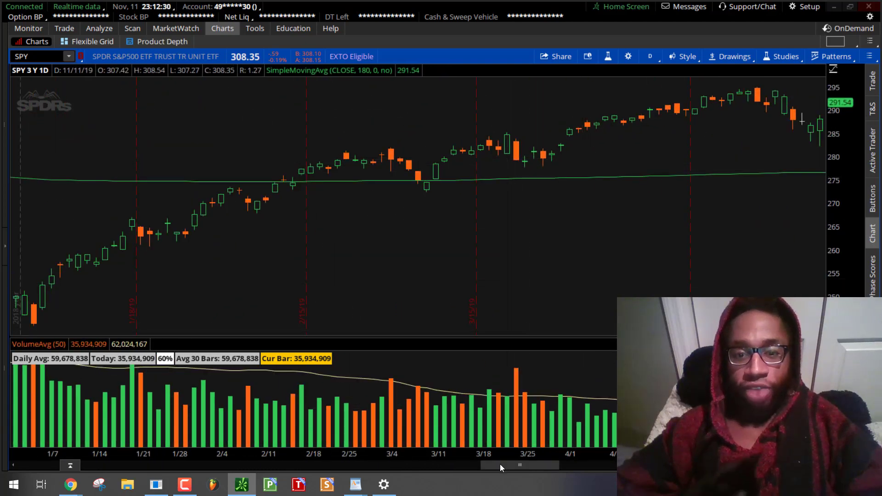
mouse_move(503, 463)
left_mouse_down()
mouse_move(351, 465)
mouse_move(617, 472)
left_mouse_up()
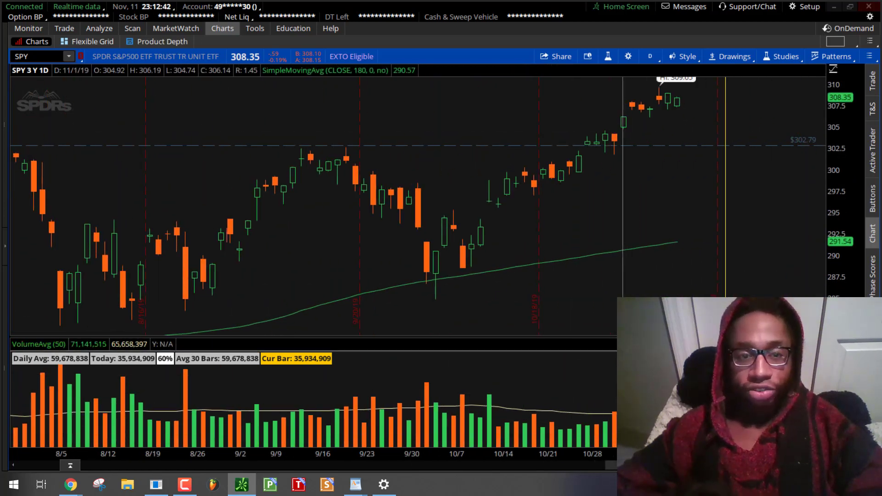
left_click_drag(625, 186, 173, 269)
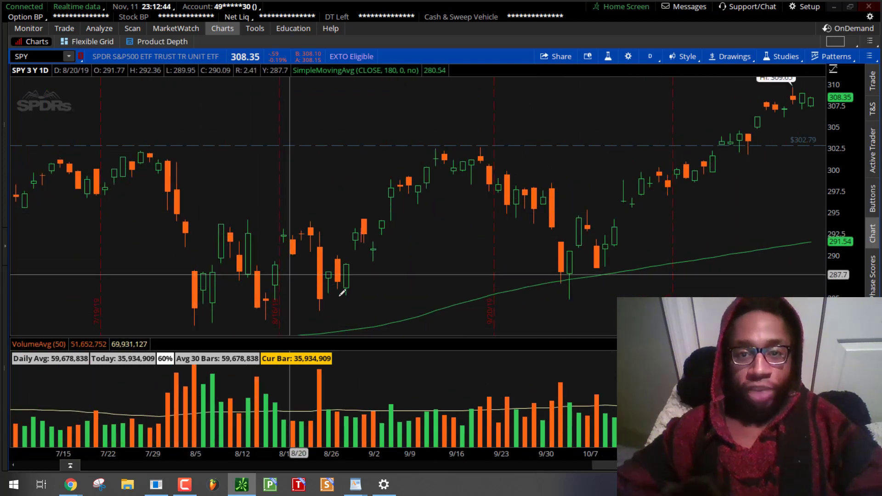
mouse_move(612, 269)
left_mouse_down()
mouse_move(538, 254)
mouse_move(560, 249)
mouse_move(496, 255)
left_mouse_up()
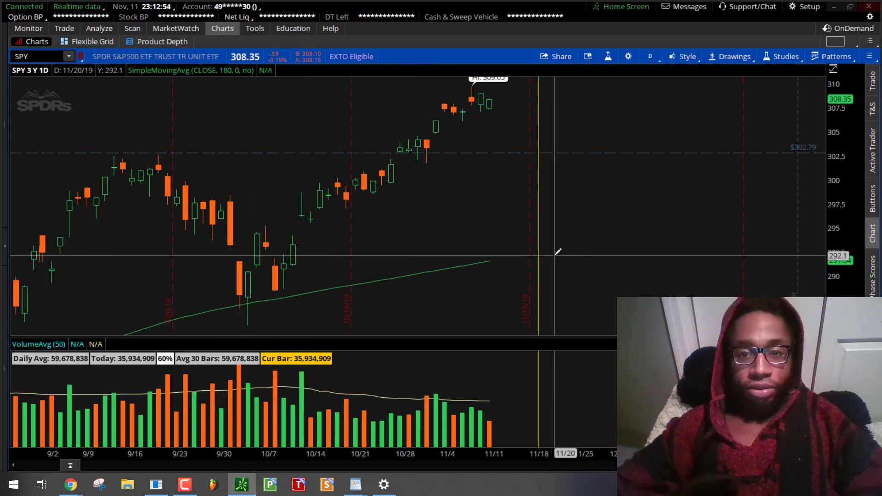
left_click_drag(551, 255, 483, 255)
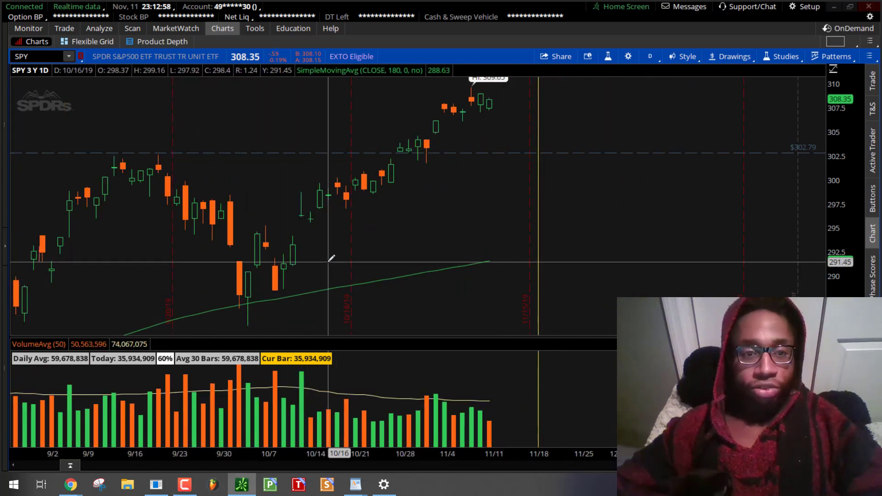
mouse_move(207, 262)
left_mouse_down()
mouse_move(330, 262)
mouse_move(421, 220)
left_mouse_up()
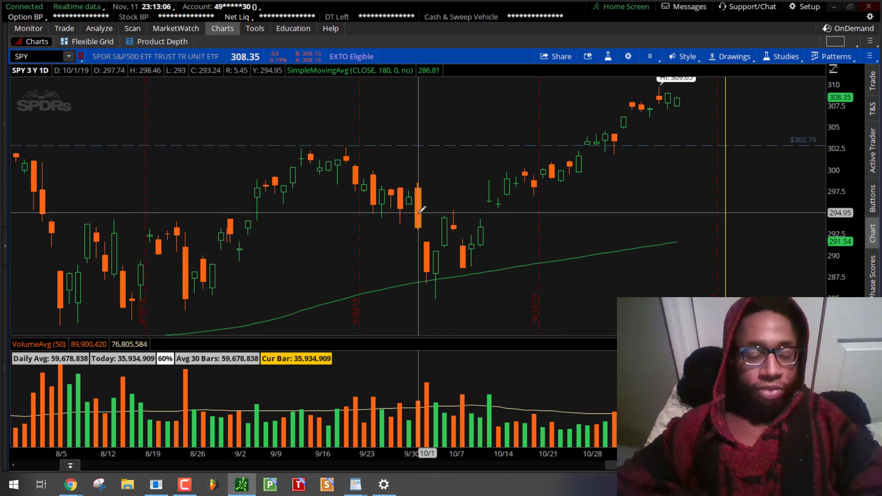
Run Numermat for 10.1.19, highlight Life Path 23 and value 50, then return to the chart
left_click(157, 485)
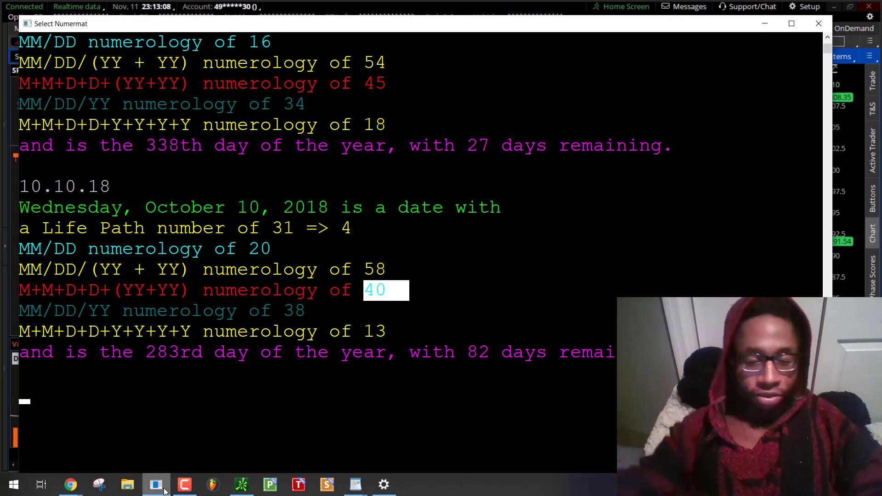
type("10.1.19")
key("Return")
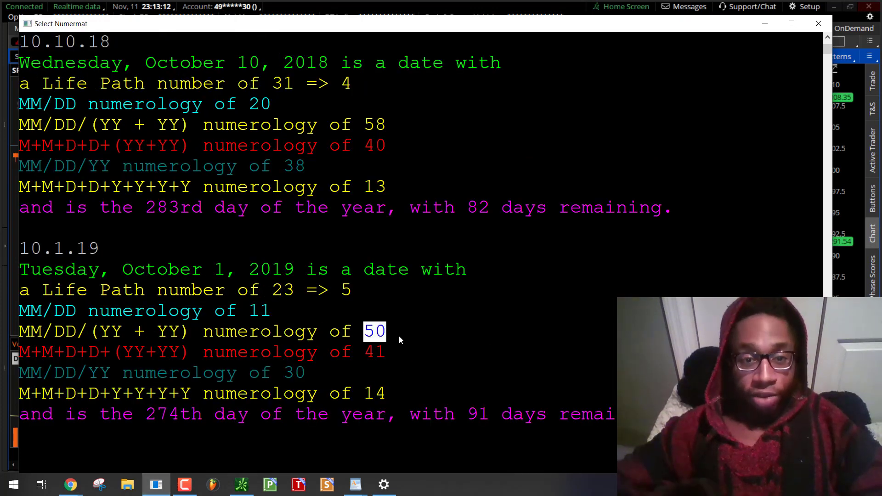
left_click_drag(275, 290, 293, 290)
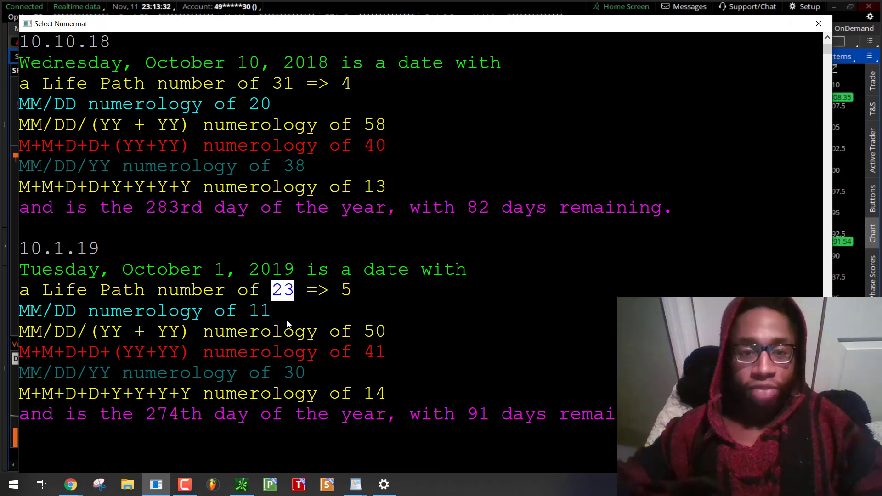
double_click(372, 331)
double_click(282, 291)
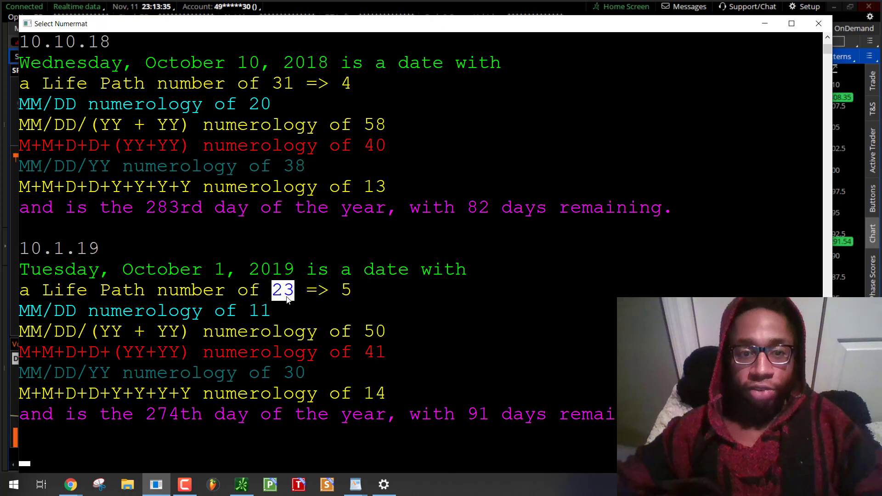
double_click(372, 332)
scroll(392, 332, "down", 2)
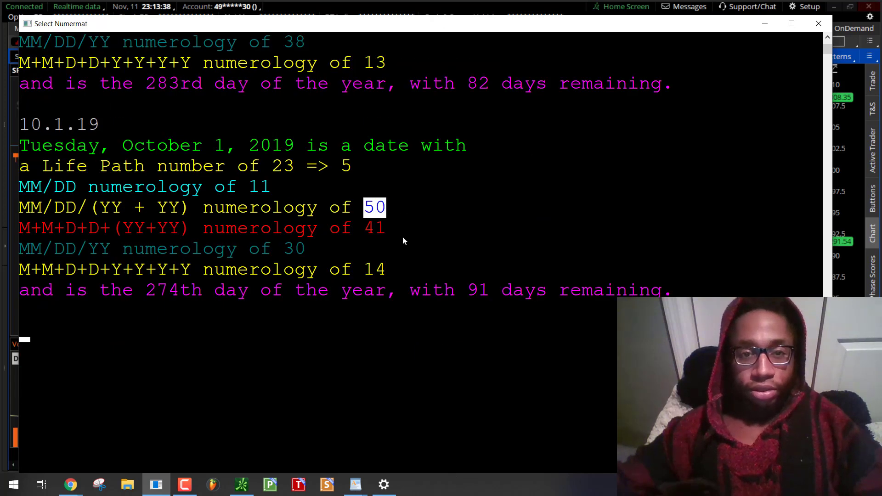
left_click(405, 6)
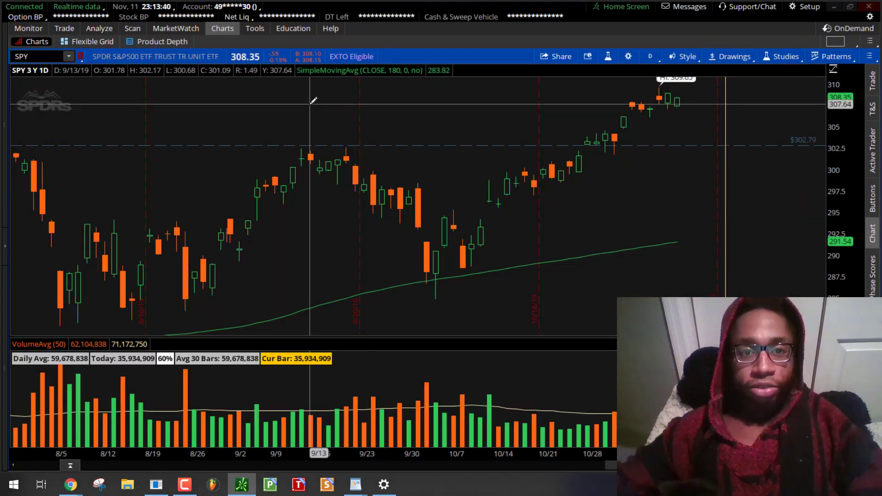
Enter Market in Gematrinator to see its values 68, 23, 94 and 40
key("alt+Tab")
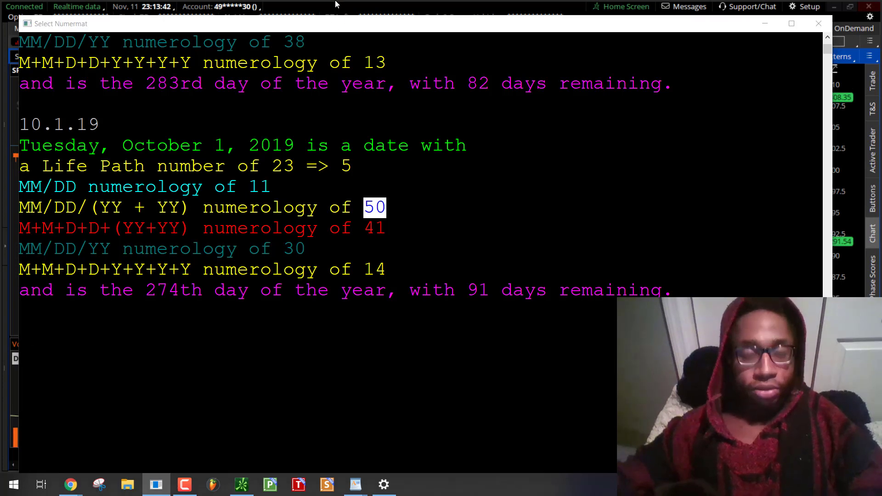
key("alt+Tab")
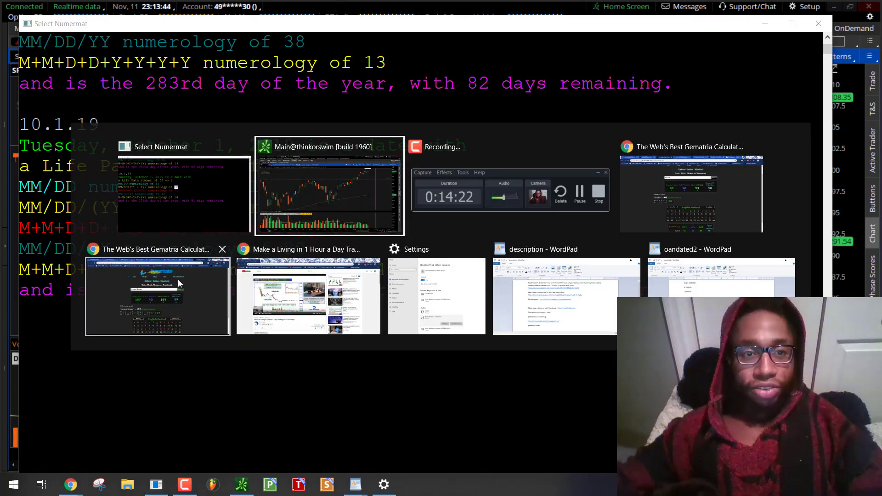
left_click(178, 279)
left_click(333, 9)
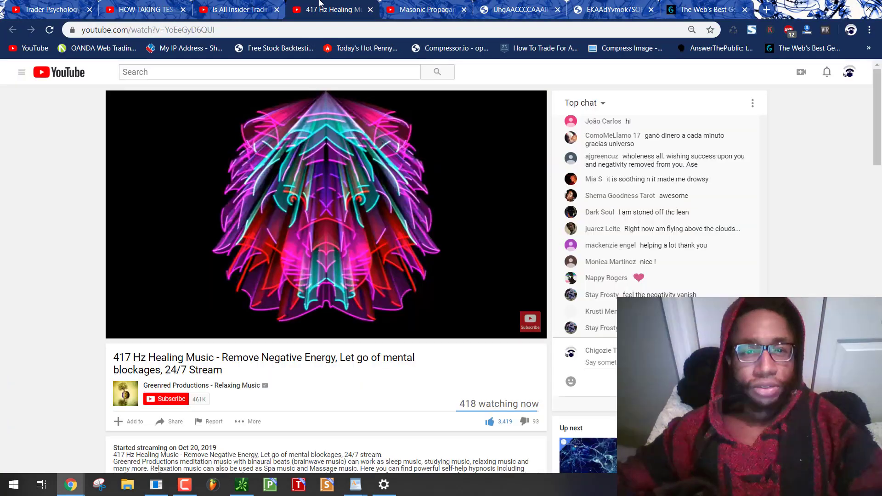
left_click(705, 8)
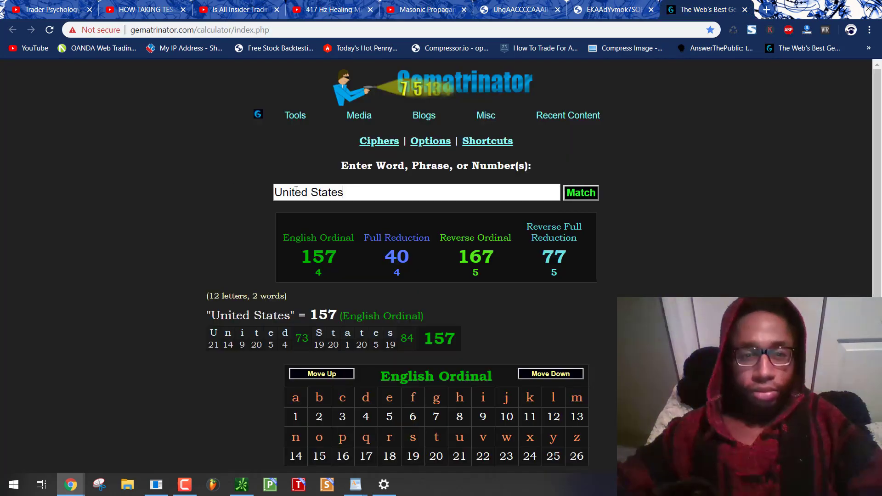
triple_click(354, 192)
type("Market")
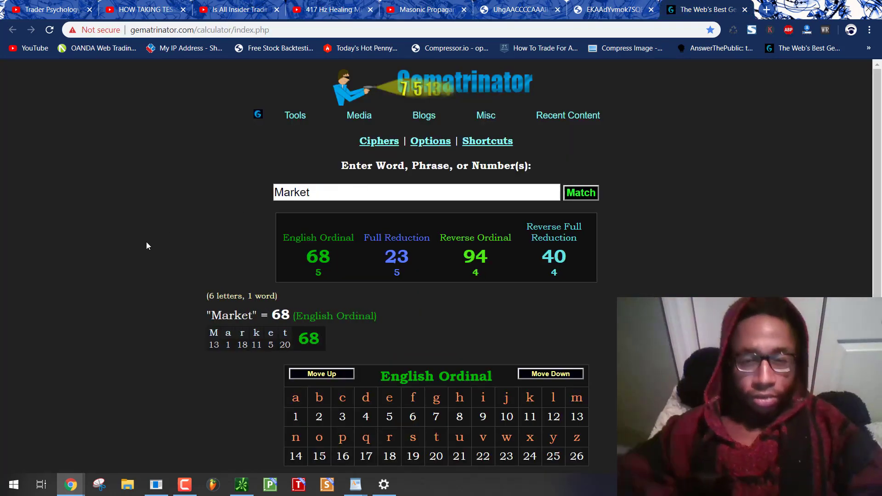
Return to Numermat's October 1, 2019 readout and highlight the date
left_click(242, 484)
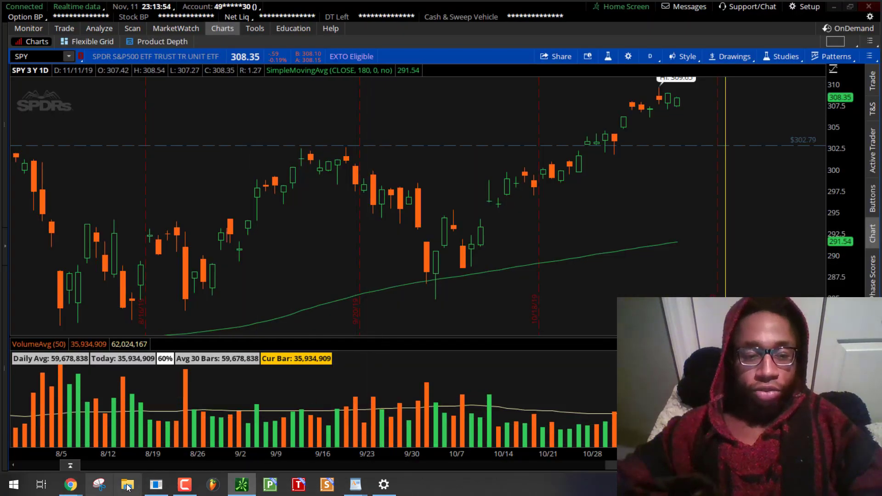
left_click(156, 485)
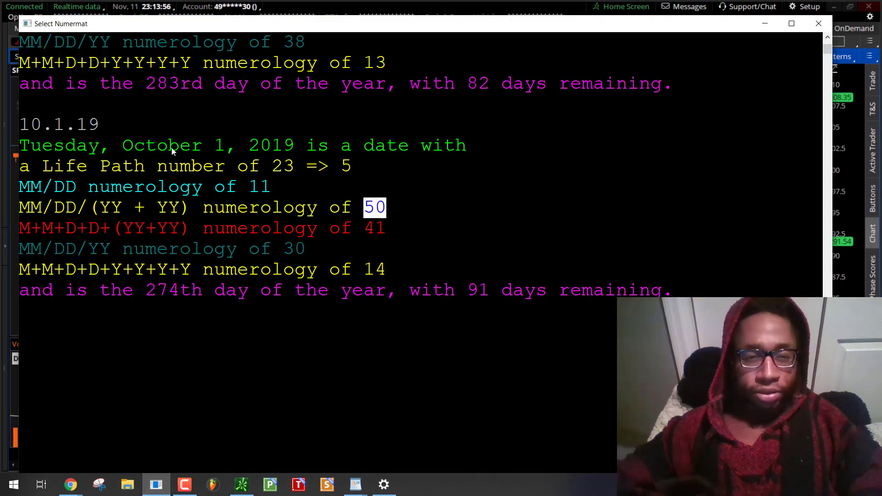
left_click_drag(112, 145, 243, 147)
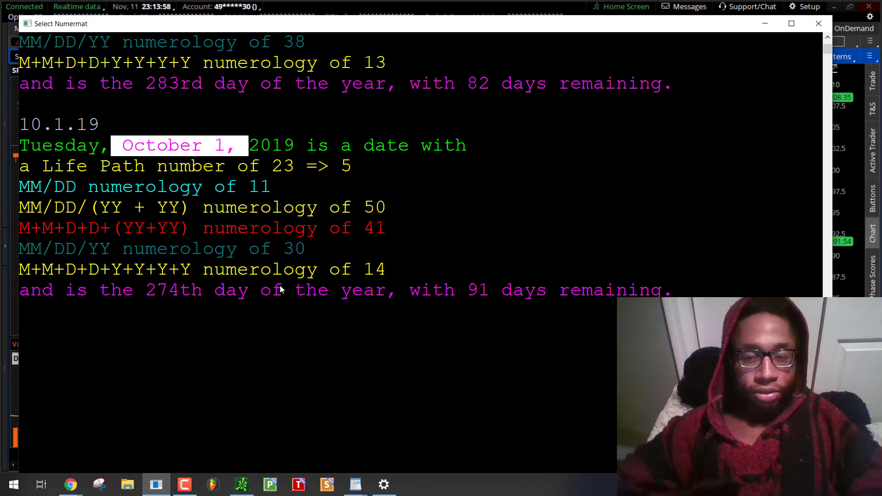
Hide Numermat and pan the SPY chart back to the February 2, 2018 selloff candle
double_click(296, 249)
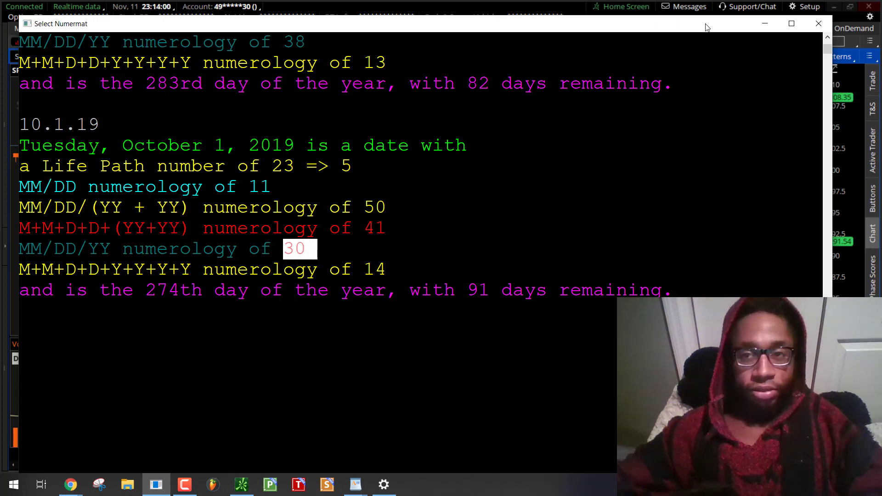
left_click(763, 24)
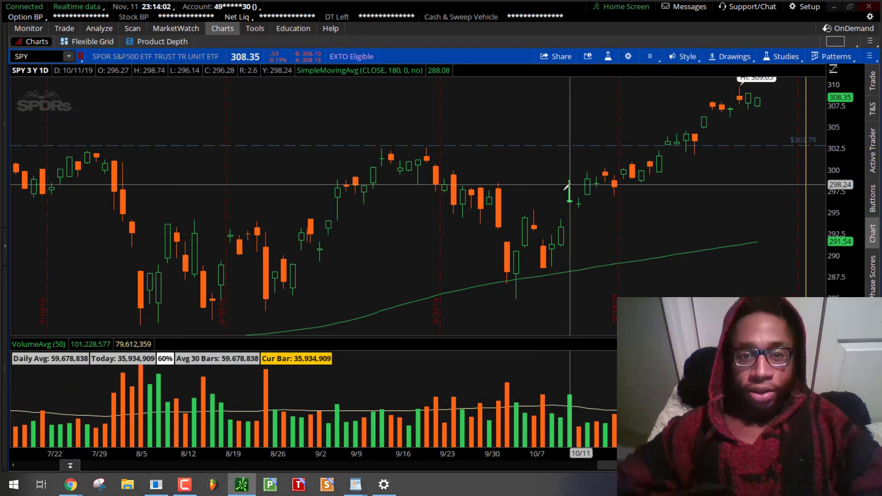
left_click_drag(275, 208, 546, 205)
scroll(546, 205, "down", 2)
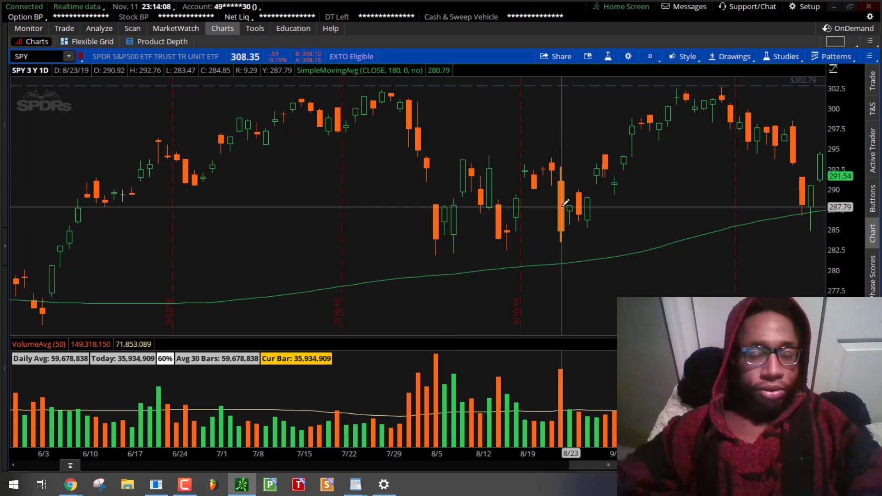
left_click_drag(564, 205, 687, 158)
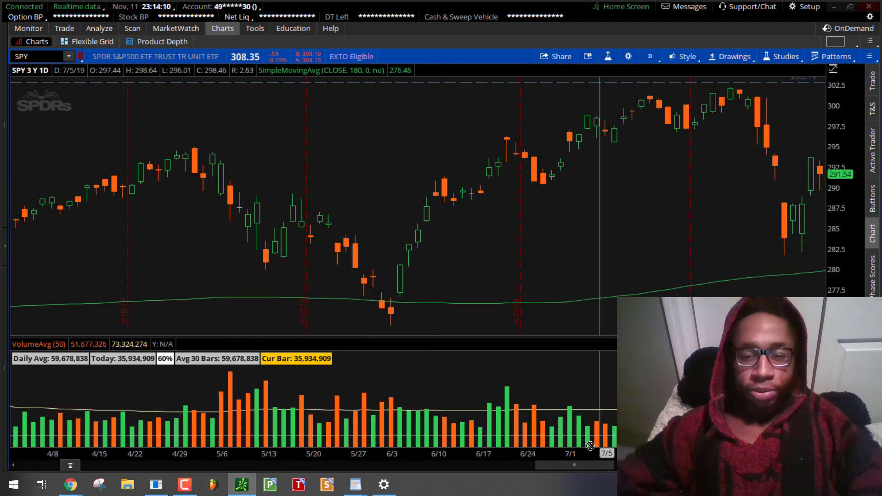
left_click_drag(565, 466, 303, 464)
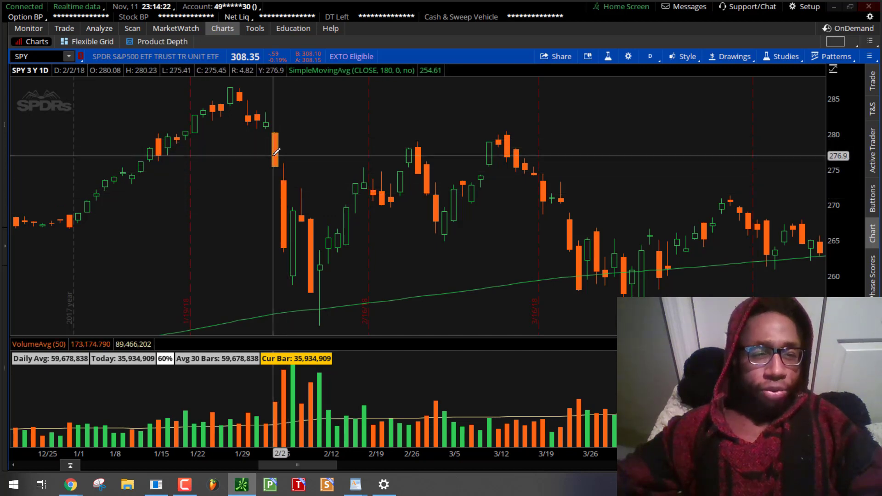
Run Numermat for 2.2.18 and mark its 33rd day of the year
left_click(159, 487)
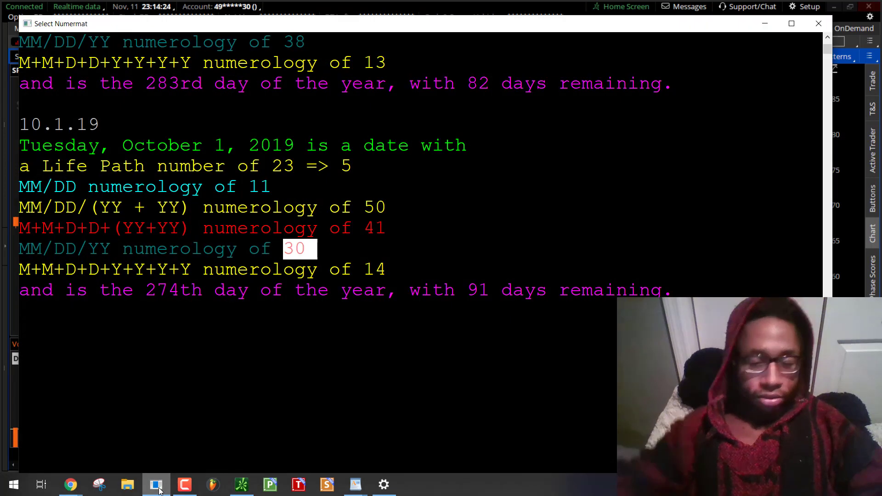
type("2.2.18")
key("Return")
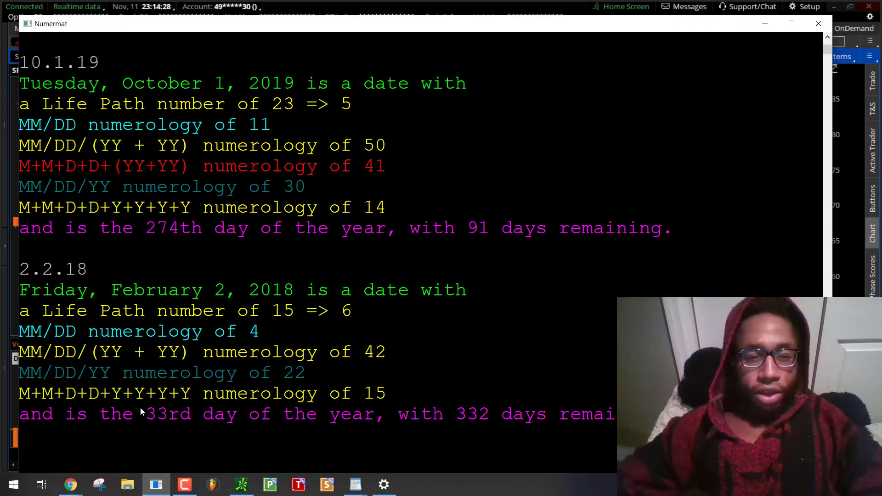
left_click_drag(196, 419, 159, 422)
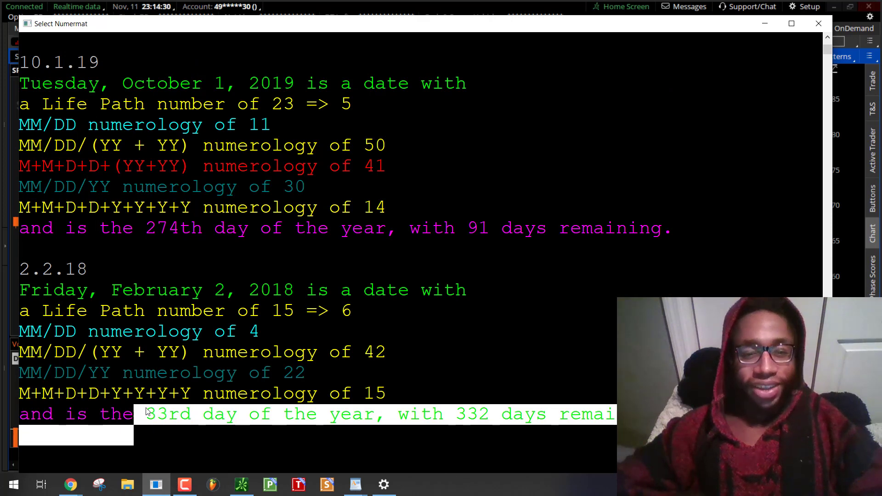
left_click(150, 396)
left_click_drag(147, 416, 210, 415)
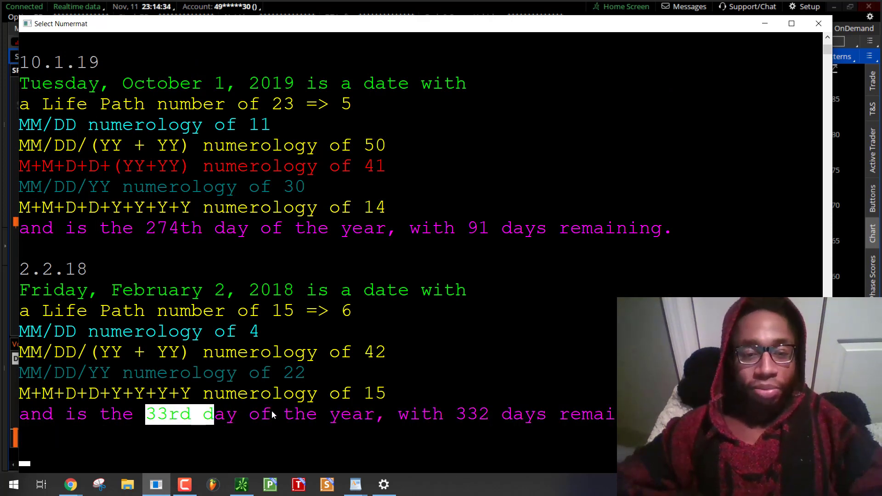
left_click(223, 422)
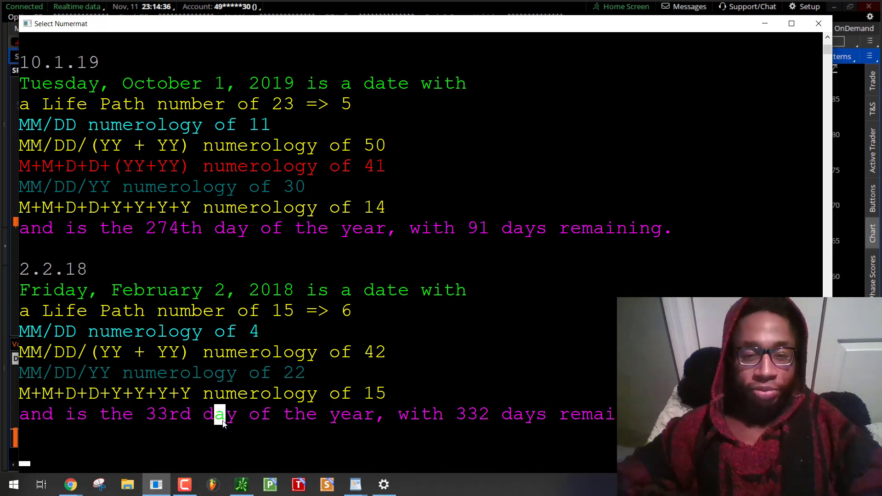
Highlight value 42, the 33rd day and February 2, then run February 5, 2019
double_click(378, 354)
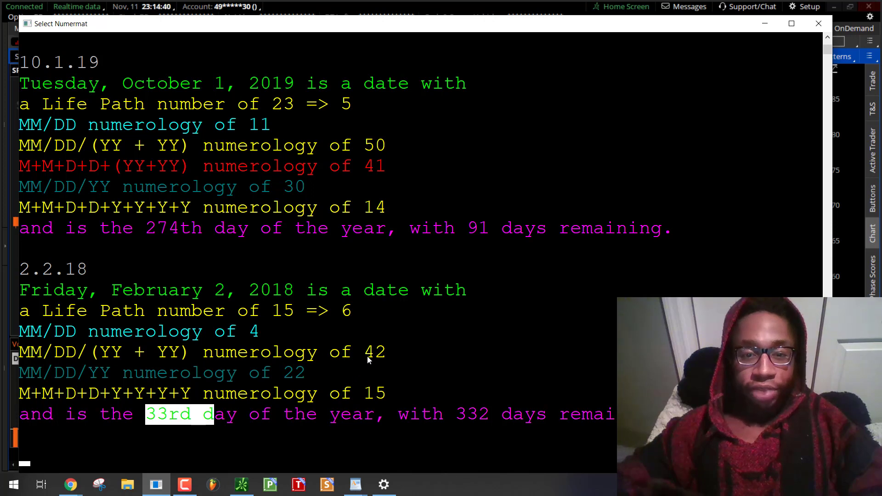
left_click_drag(369, 354, 384, 359)
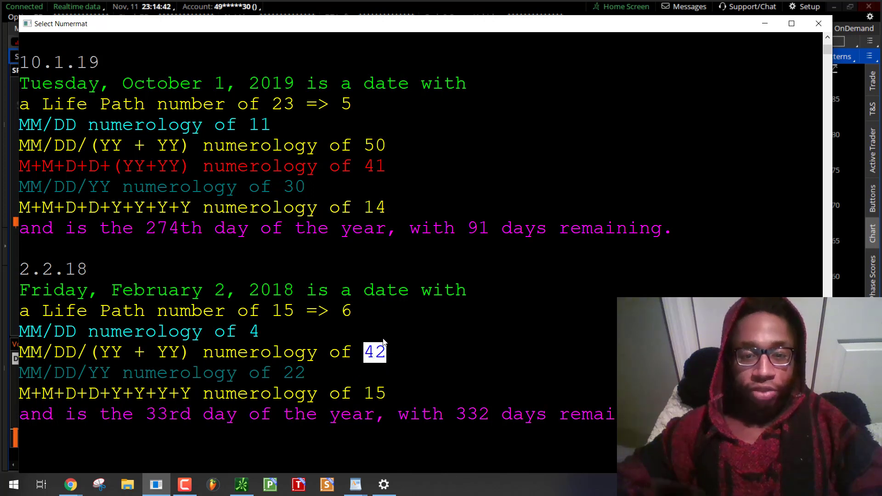
left_click_drag(193, 417, 160, 413)
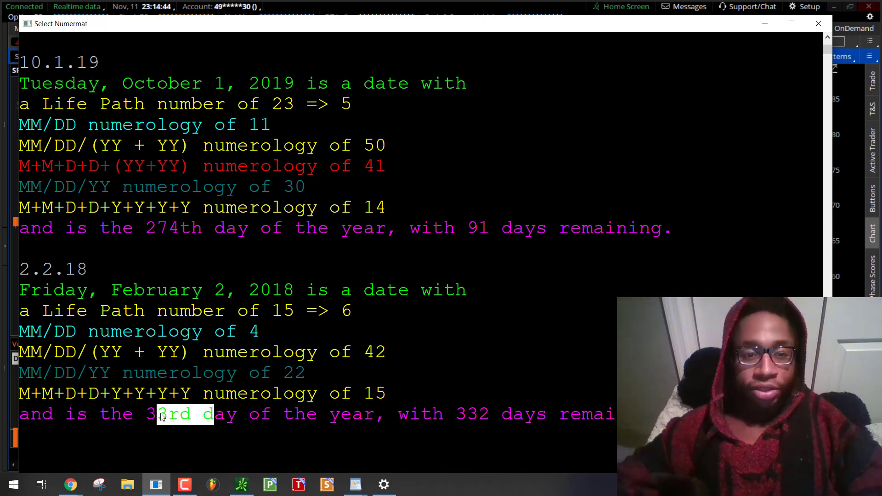
left_click_drag(234, 290, 114, 293)
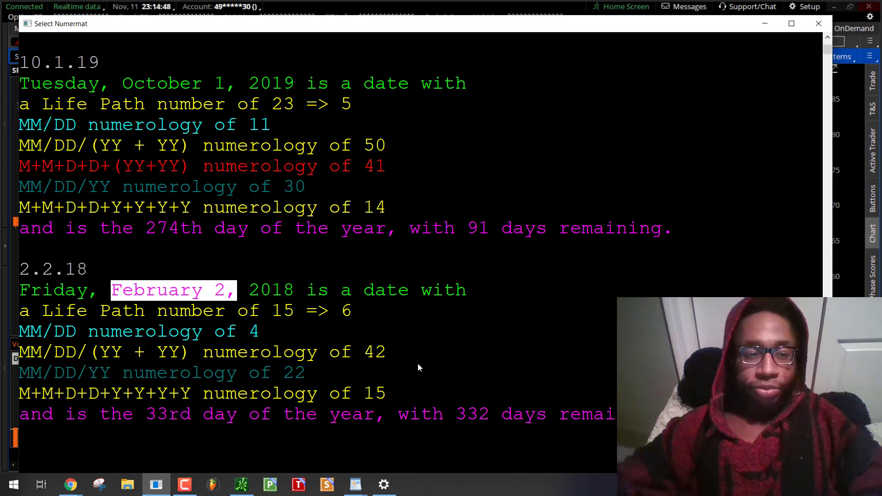
left_click_drag(391, 352, 343, 352)
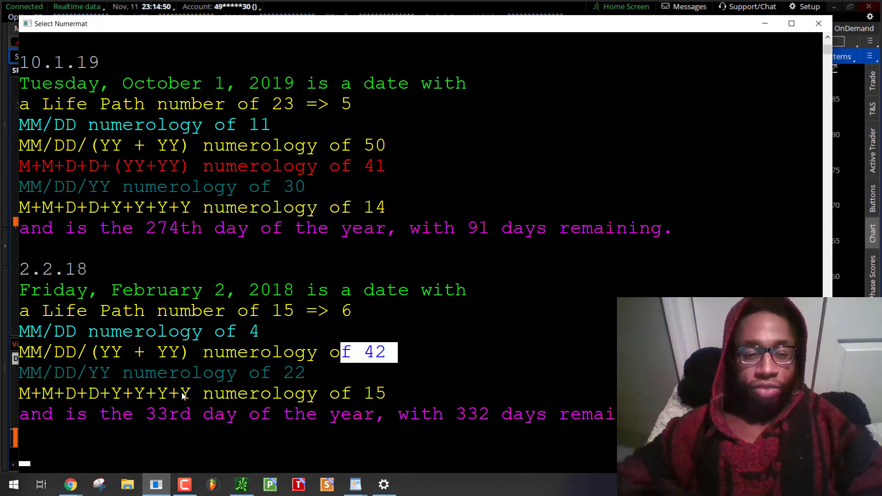
left_click_drag(145, 420, 197, 427)
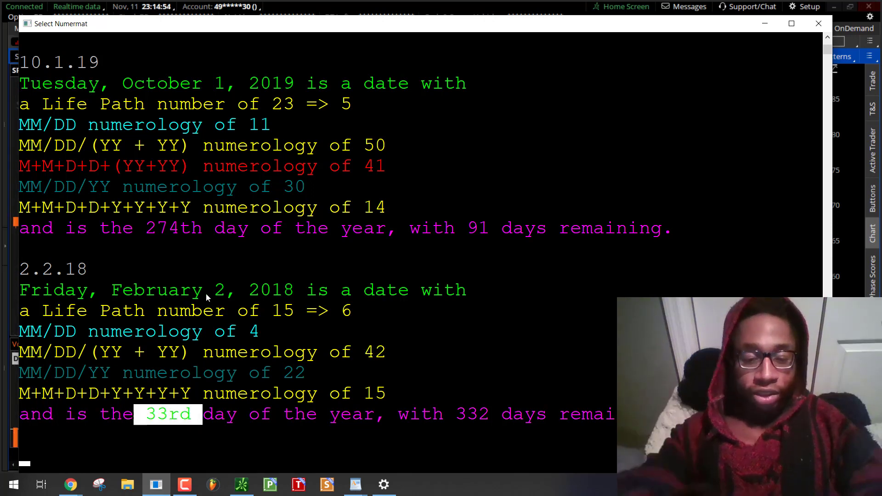
type("2.5")
key("Return")
type("2.5.18")
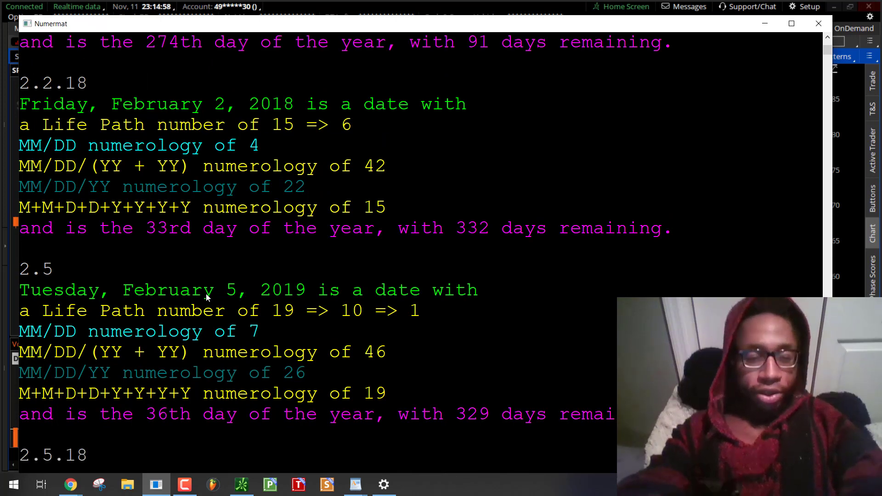
Run the February 5, 2018 report and highlight its Monday date line
key("Return")
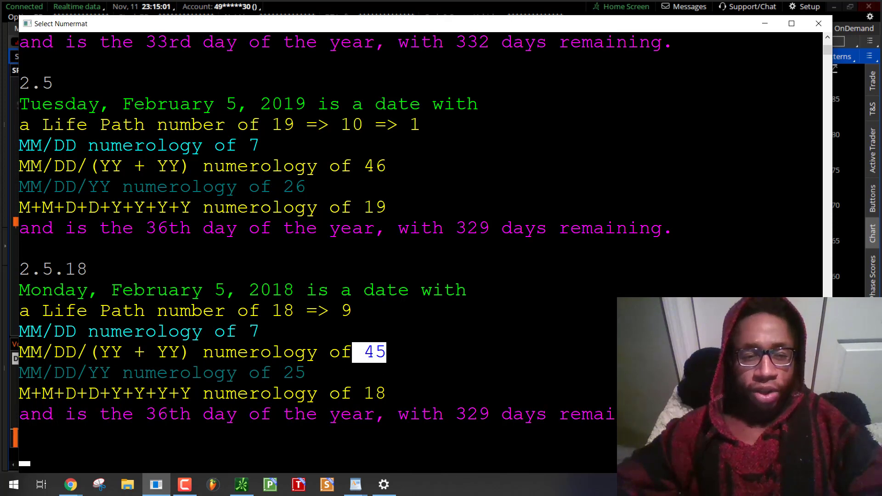
left_click_drag(110, 290, 222, 293)
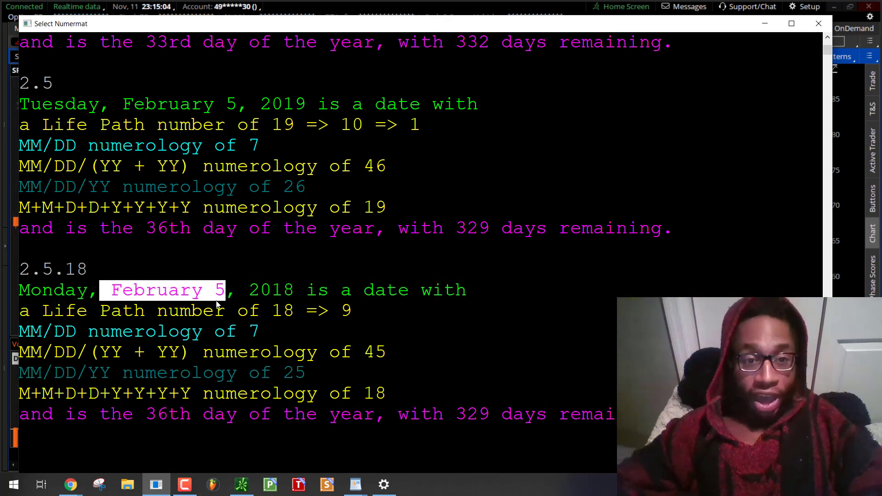
left_click(278, 328)
left_click_drag(110, 290, 215, 292)
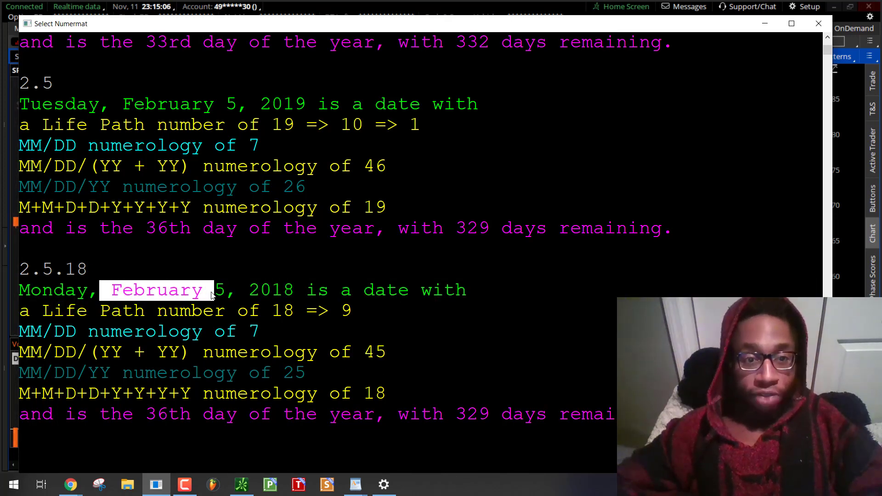
left_click(117, 290)
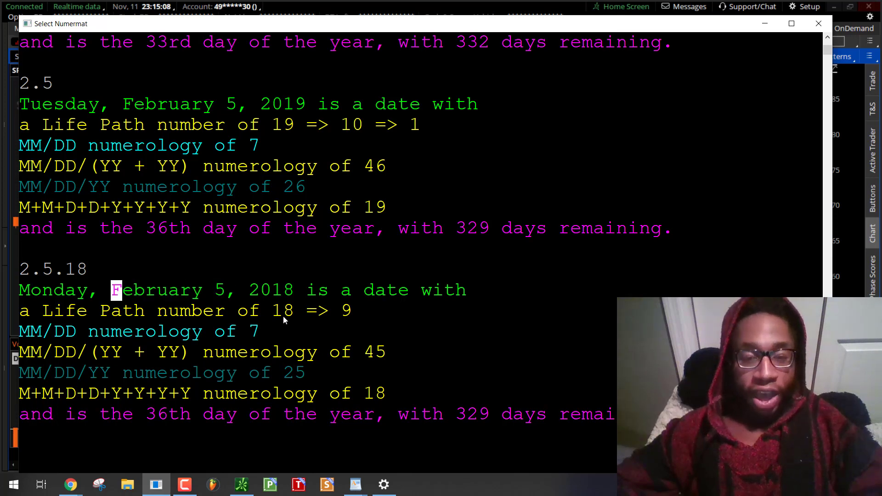
scroll(379, 358, "down", 3)
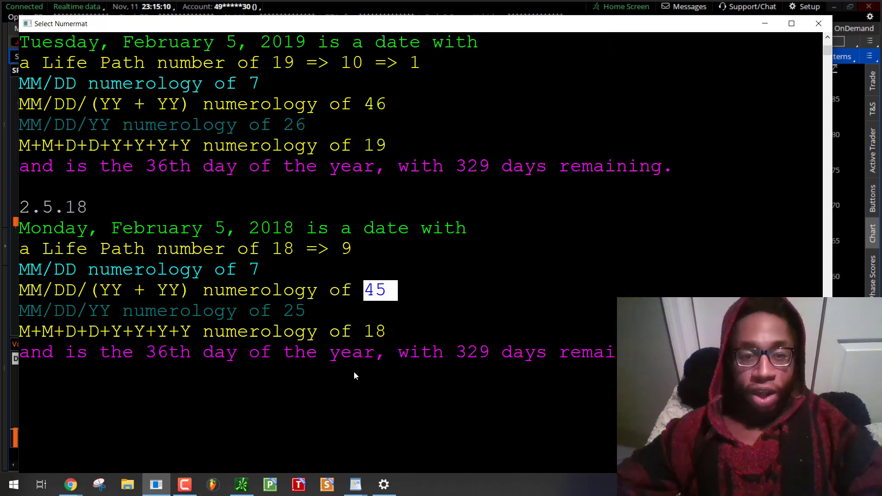
Highlight the values 25 and 45 and the date, then switch to the SPY chart
left_click_drag(312, 311, 280, 322)
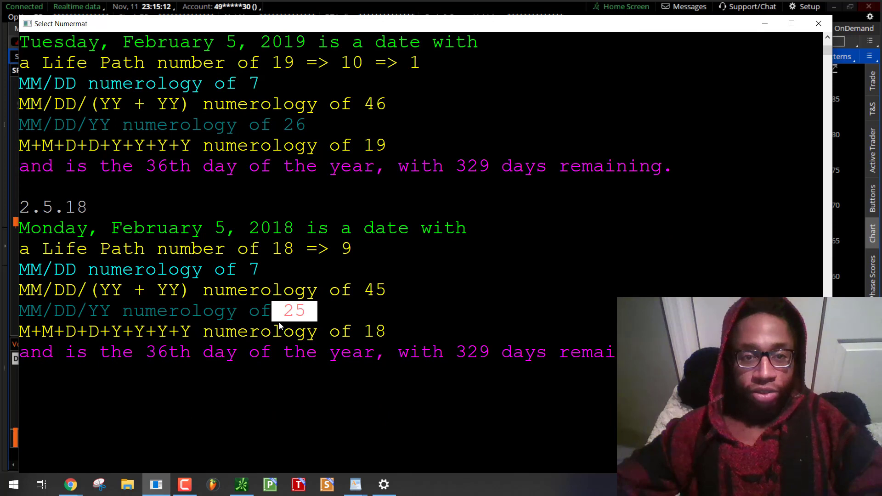
left_click_drag(276, 256, 336, 297)
left_click(357, 313)
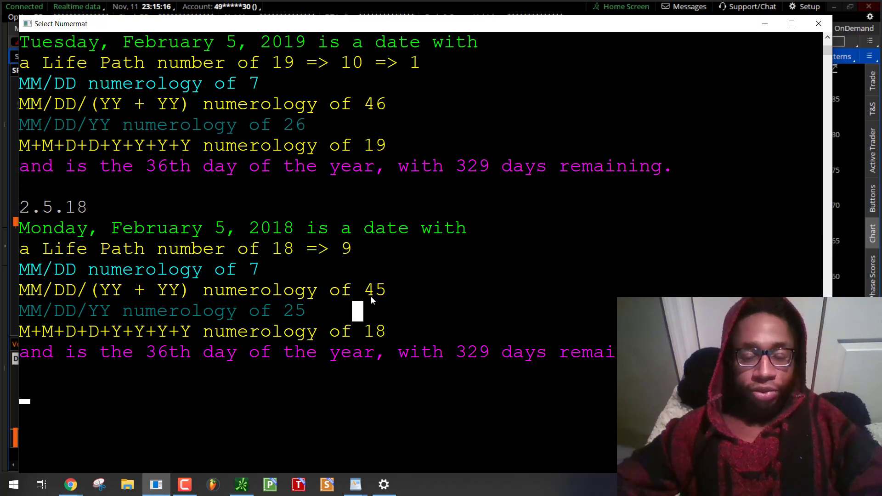
left_click_drag(364, 290, 392, 296)
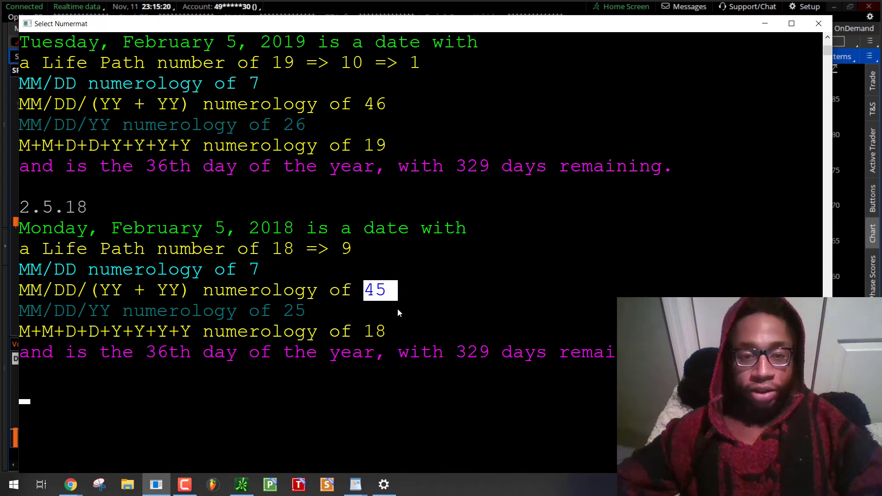
left_click_drag(338, 312, 280, 317)
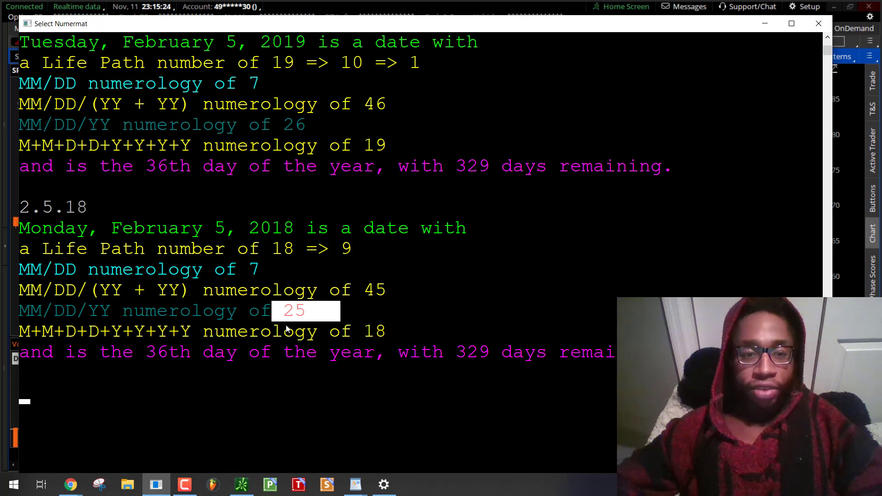
left_click_drag(112, 228, 255, 234)
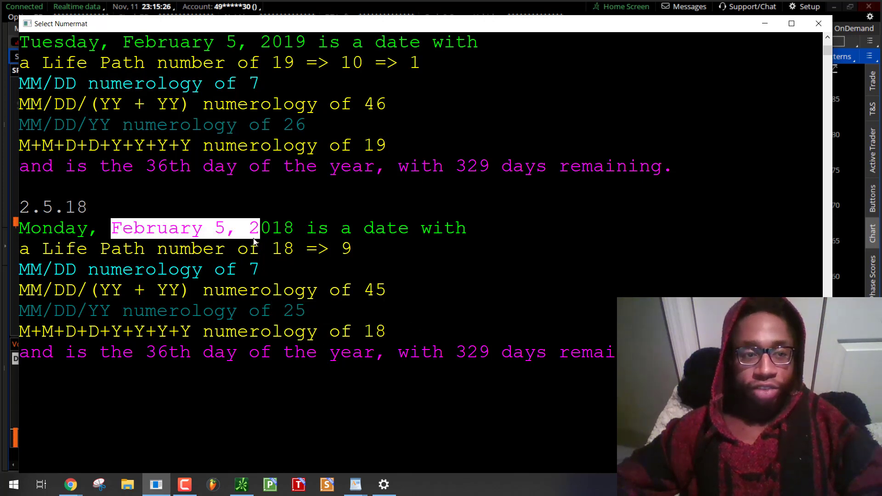
key("alt+Tab")
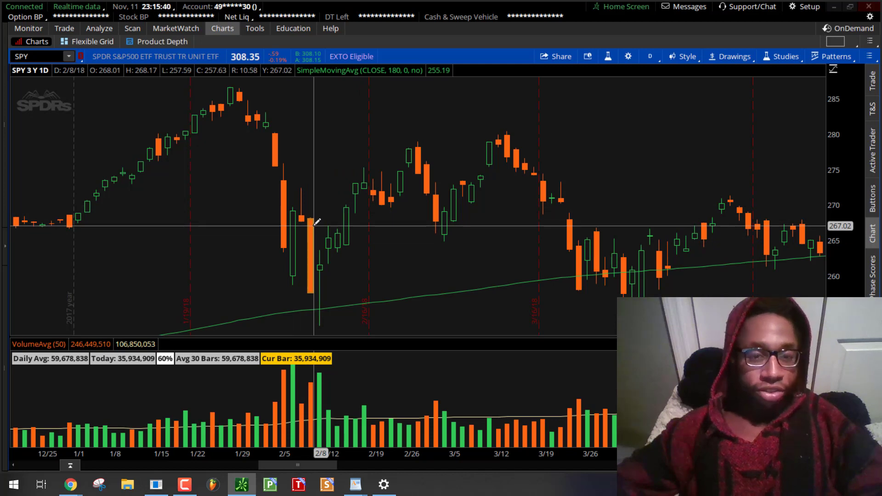
Run Numermat for 2.8, highlight 39th day, 49 and Life Path 22, then minimize it
left_click(157, 484)
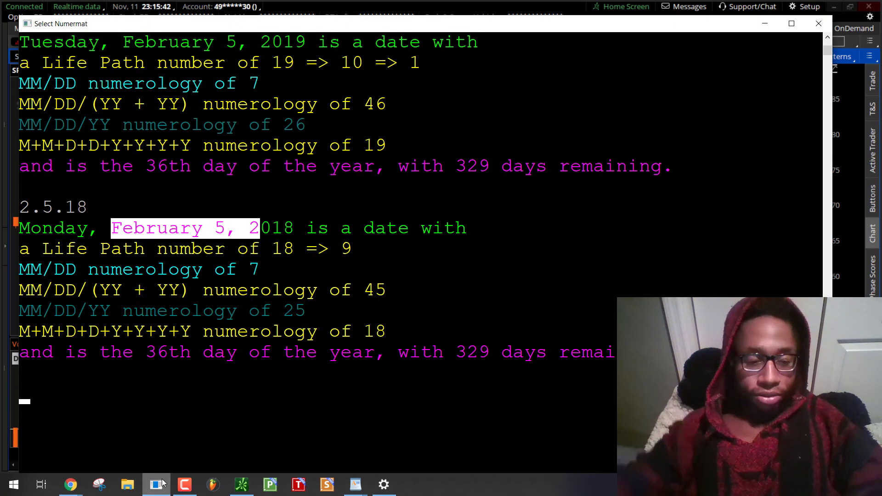
type("2.8")
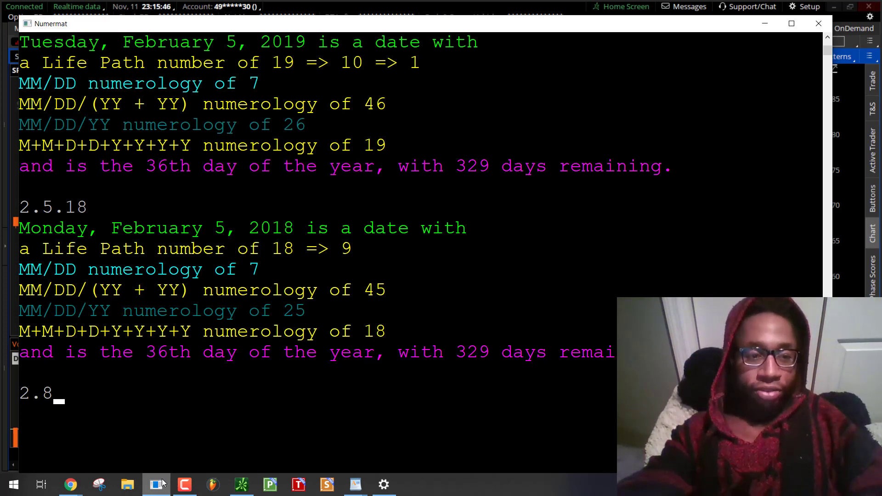
key("Return")
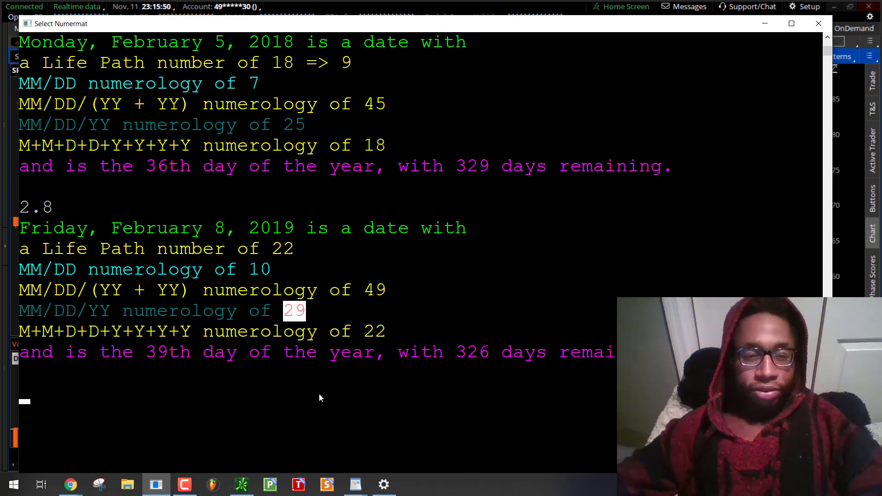
left_click_drag(190, 356, 147, 355)
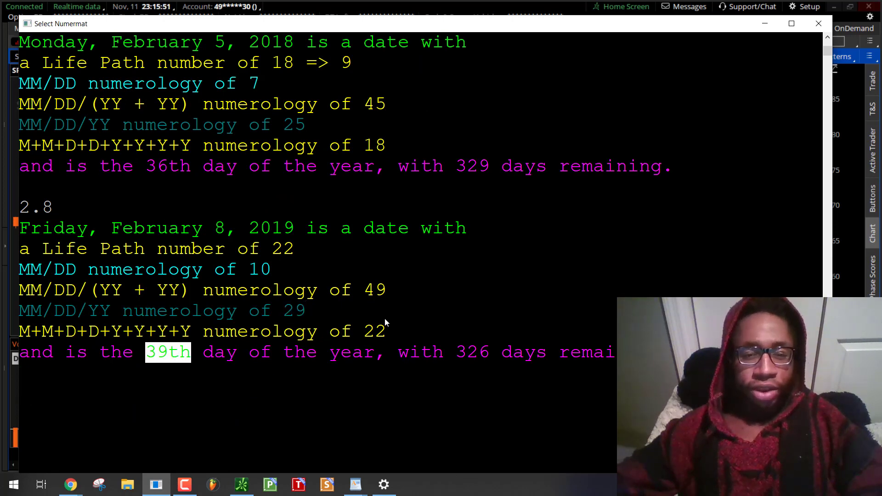
scroll(394, 331, "up", 1)
left_click(367, 357)
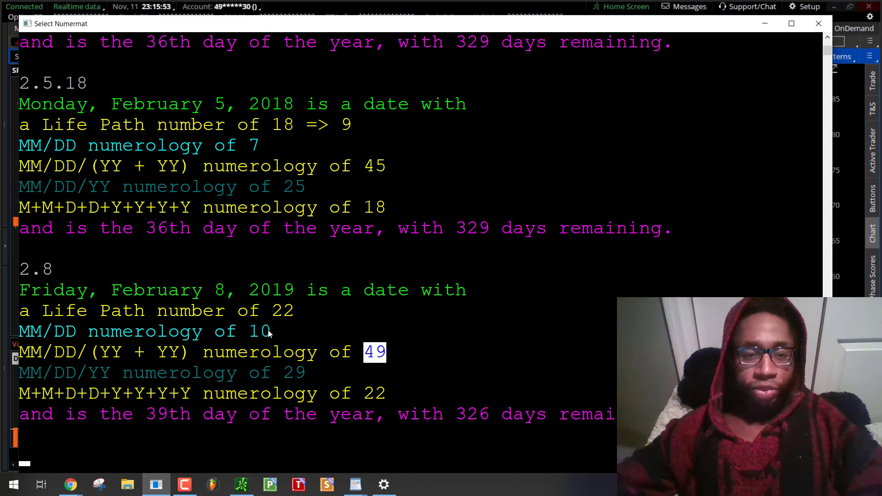
double_click(284, 311)
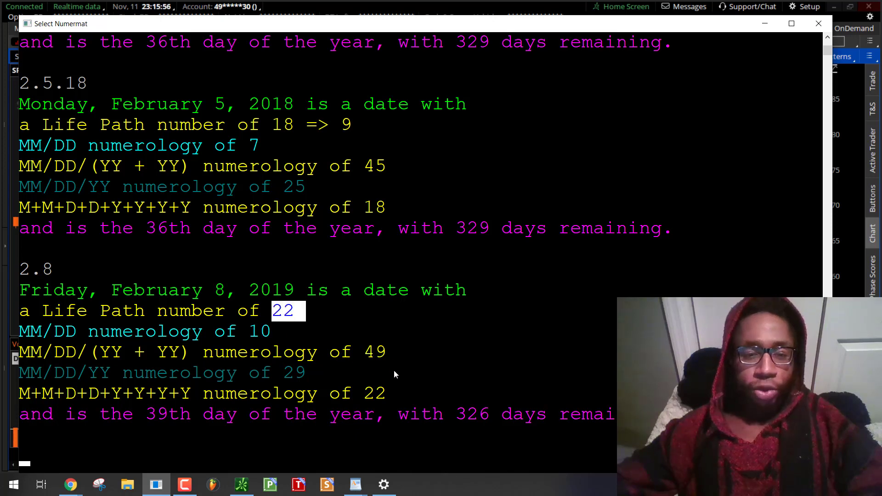
scroll(396, 355, "down", 2)
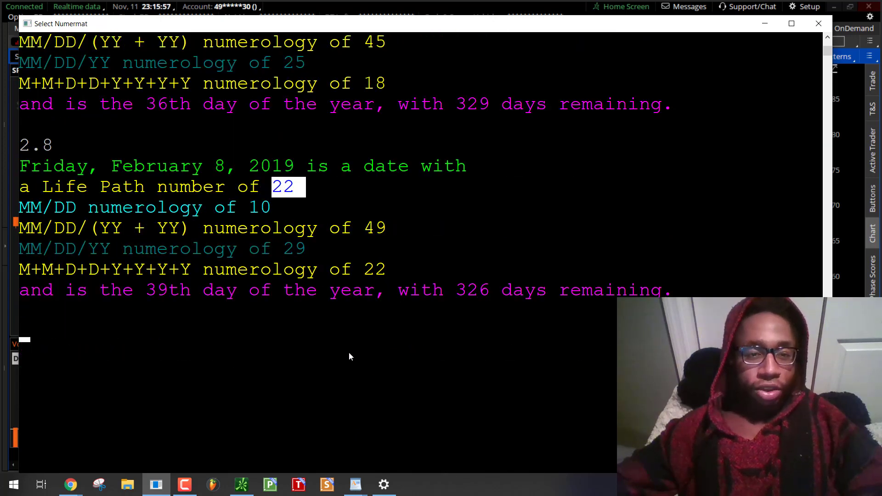
scroll(363, 337, "up", 2)
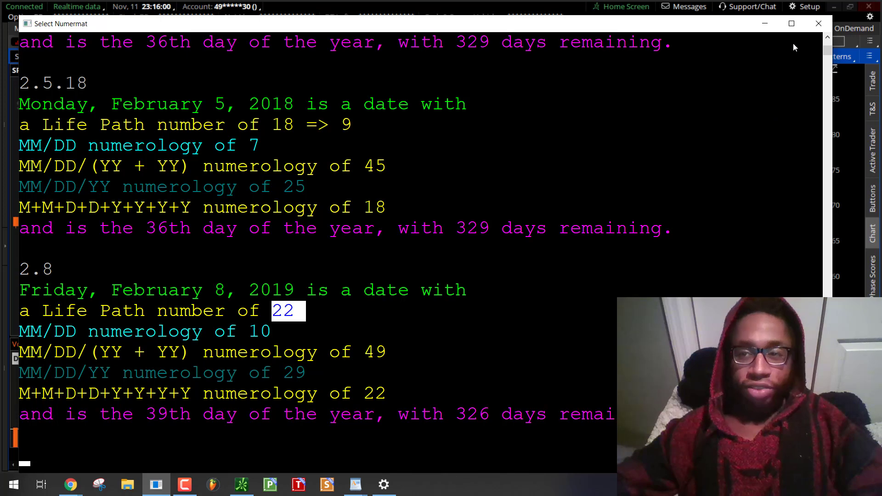
left_click(764, 23)
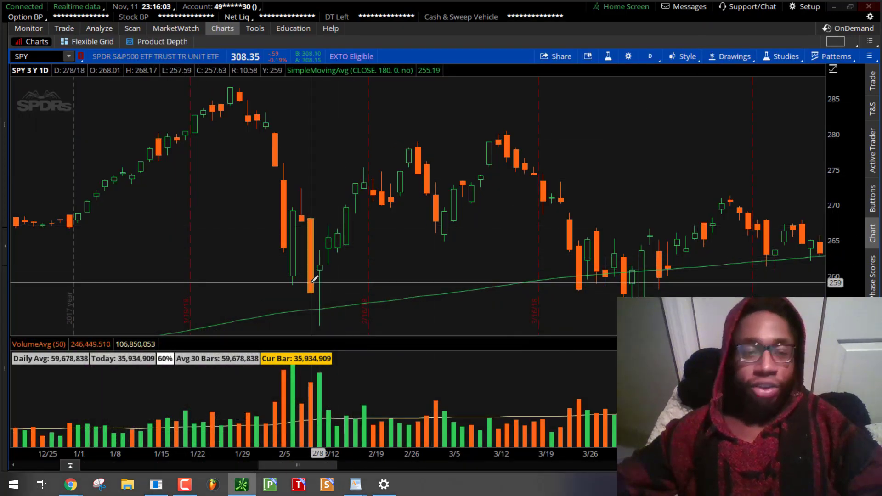
Pan the SPY daily chart forward to the latest November 2019 candles near 308
mouse_move(441, 276)
left_mouse_down()
mouse_move(304, 451)
mouse_move(337, 470)
mouse_move(613, 468)
left_mouse_up()
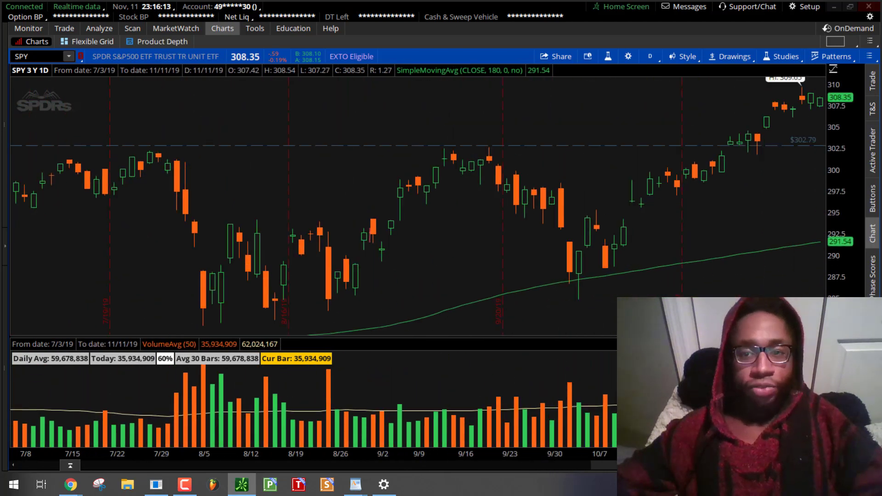
scroll(640, 154, "up", 3)
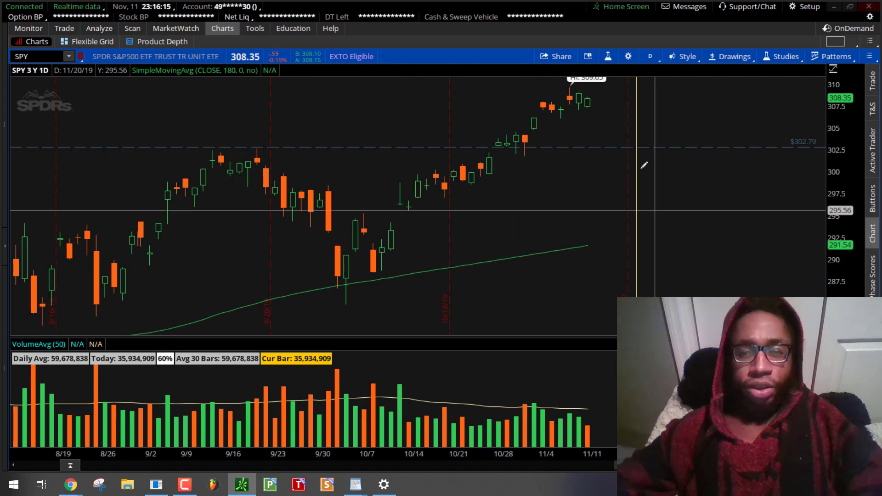